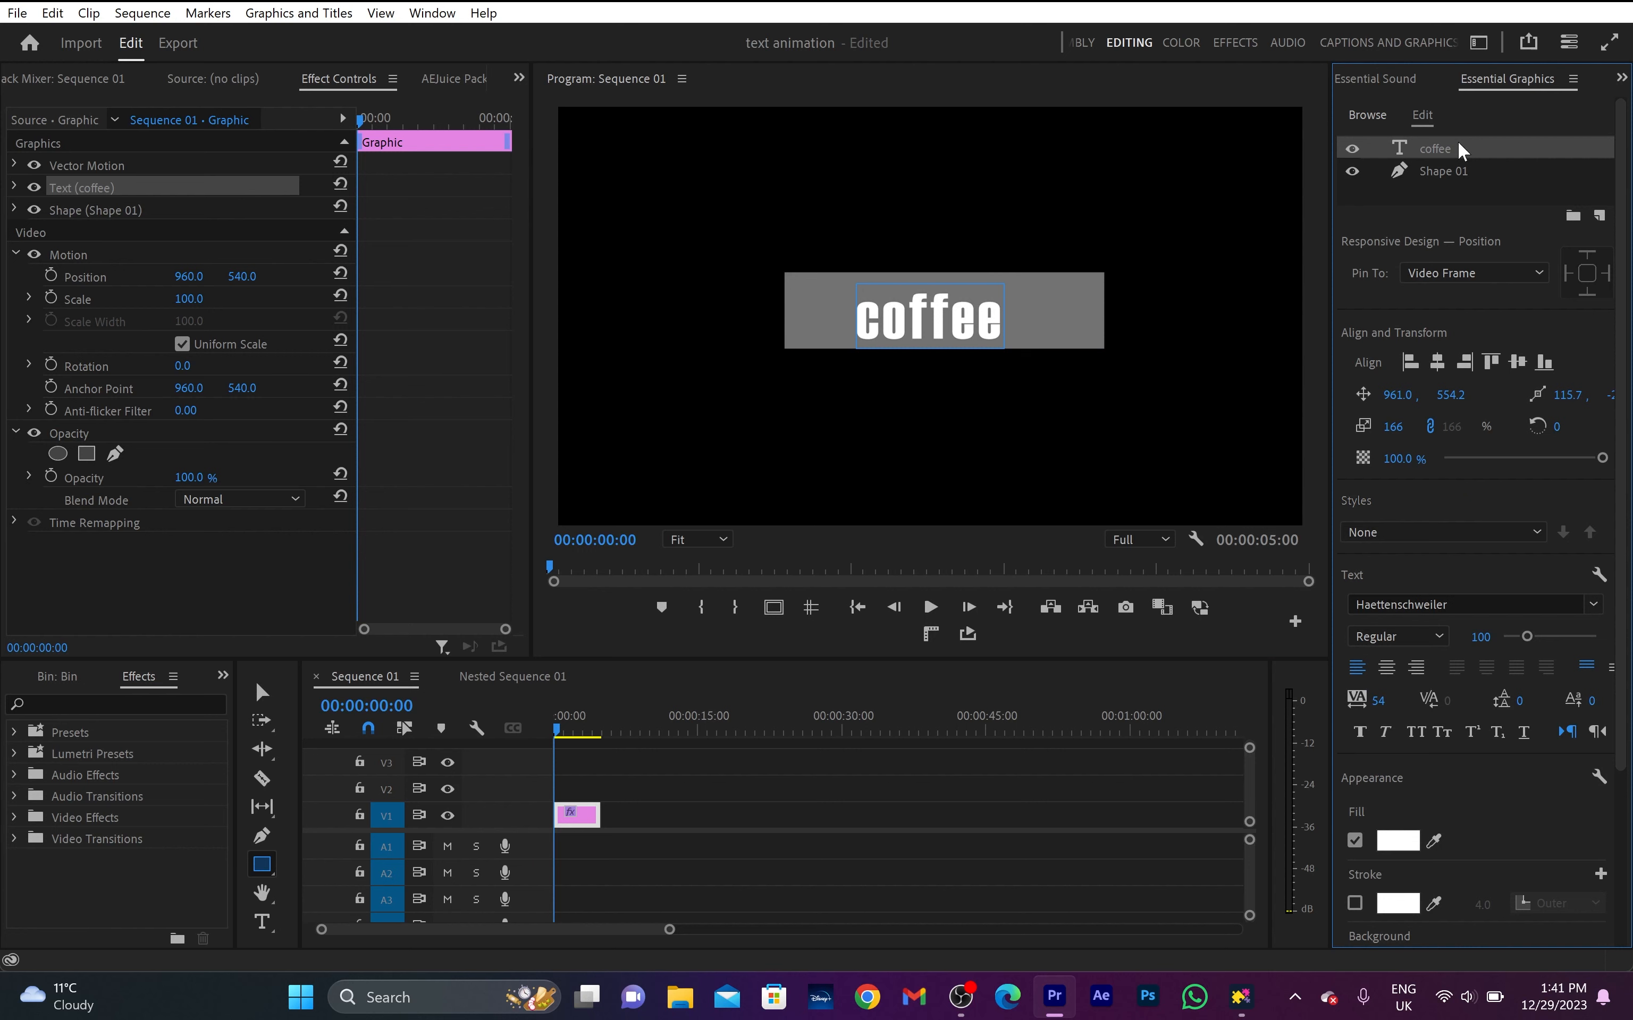
- Set the coffee text to all caps and centre it together with Shape 01 in the video frame
key("v")
left_click(1422, 736)
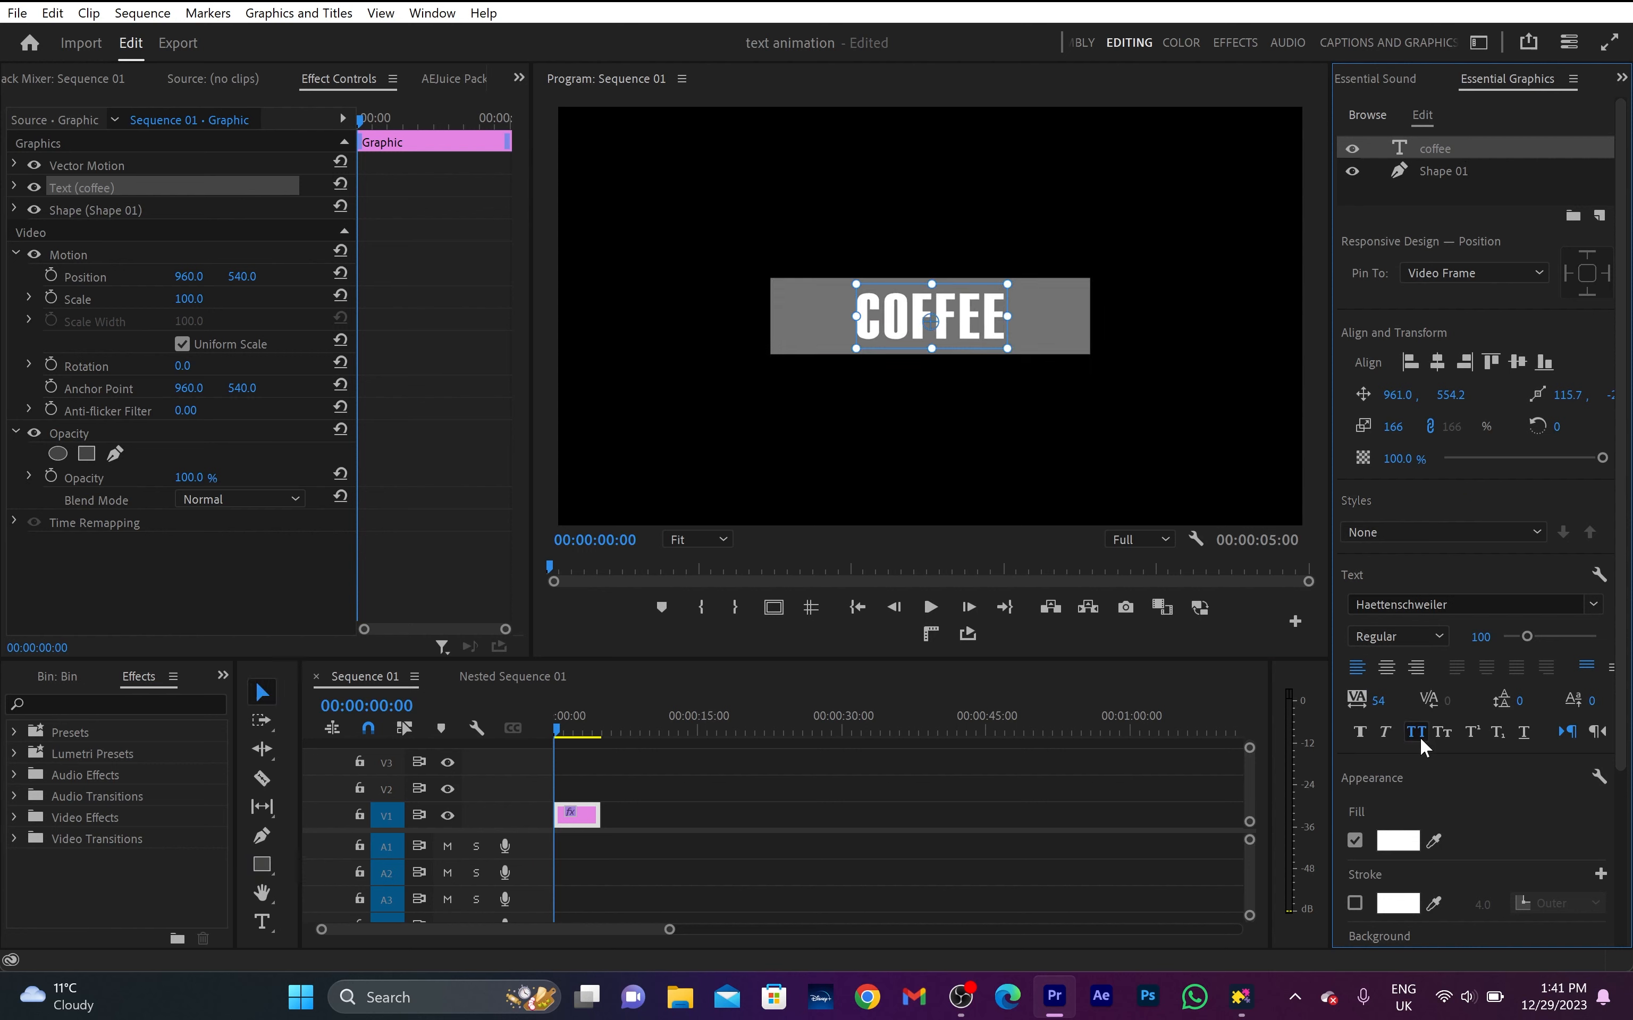
left_click(1453, 169, "shift")
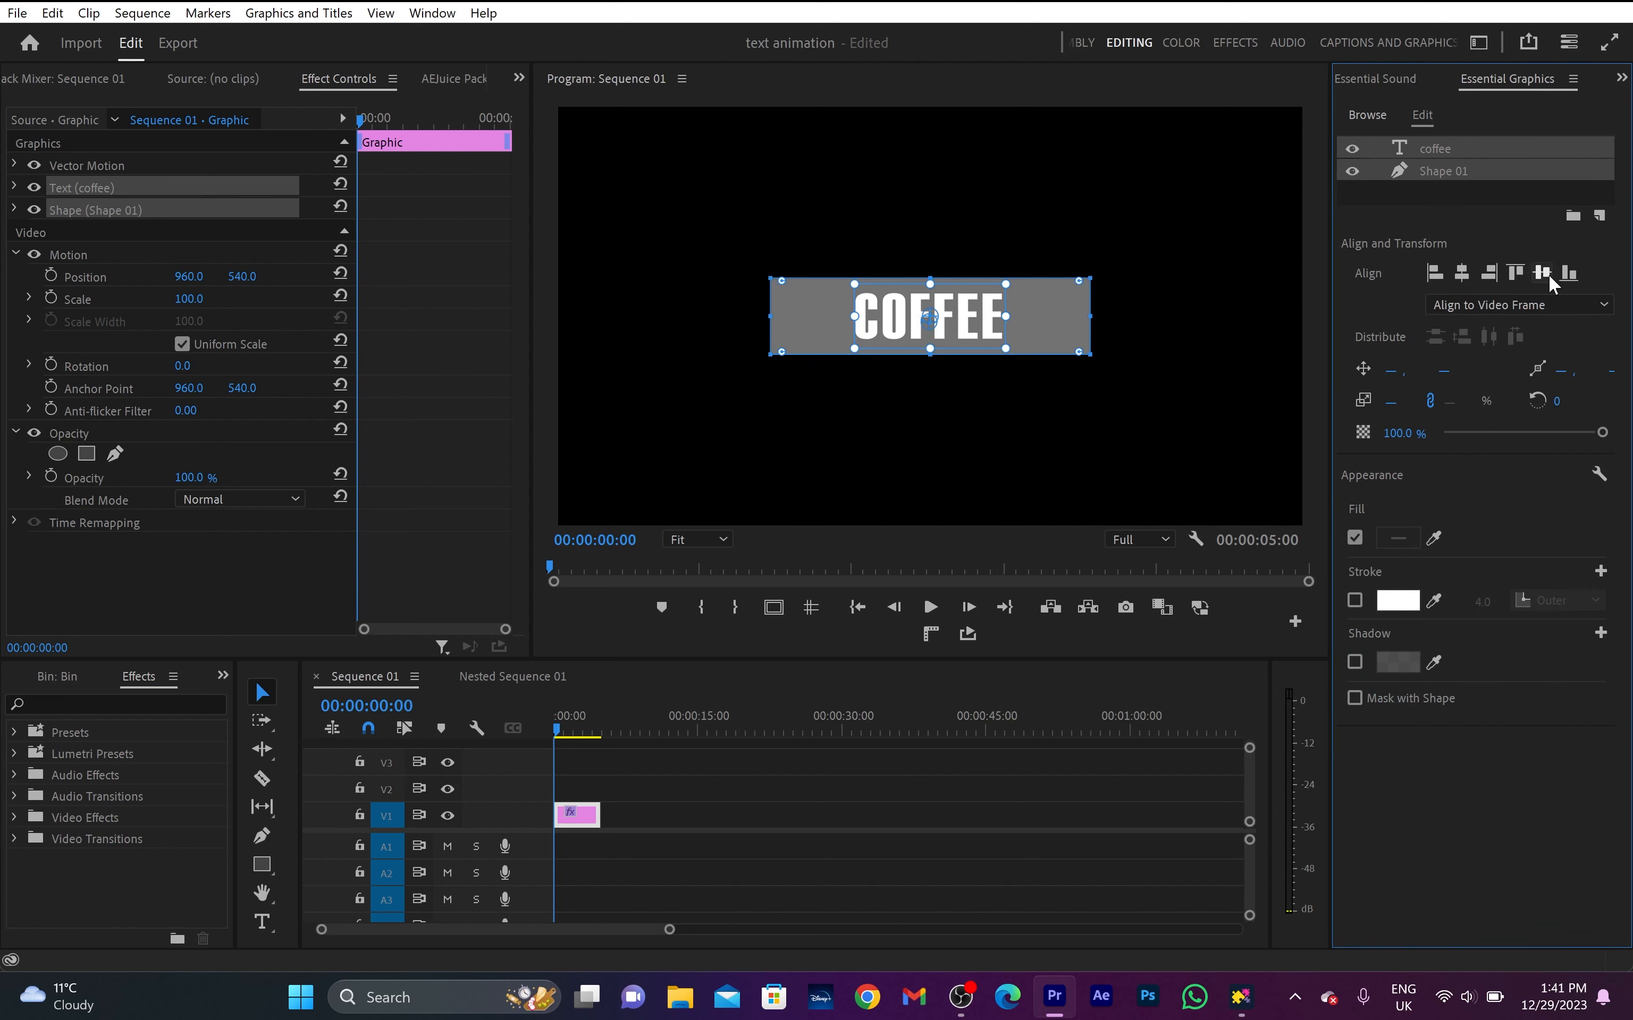
left_click(1224, 253)
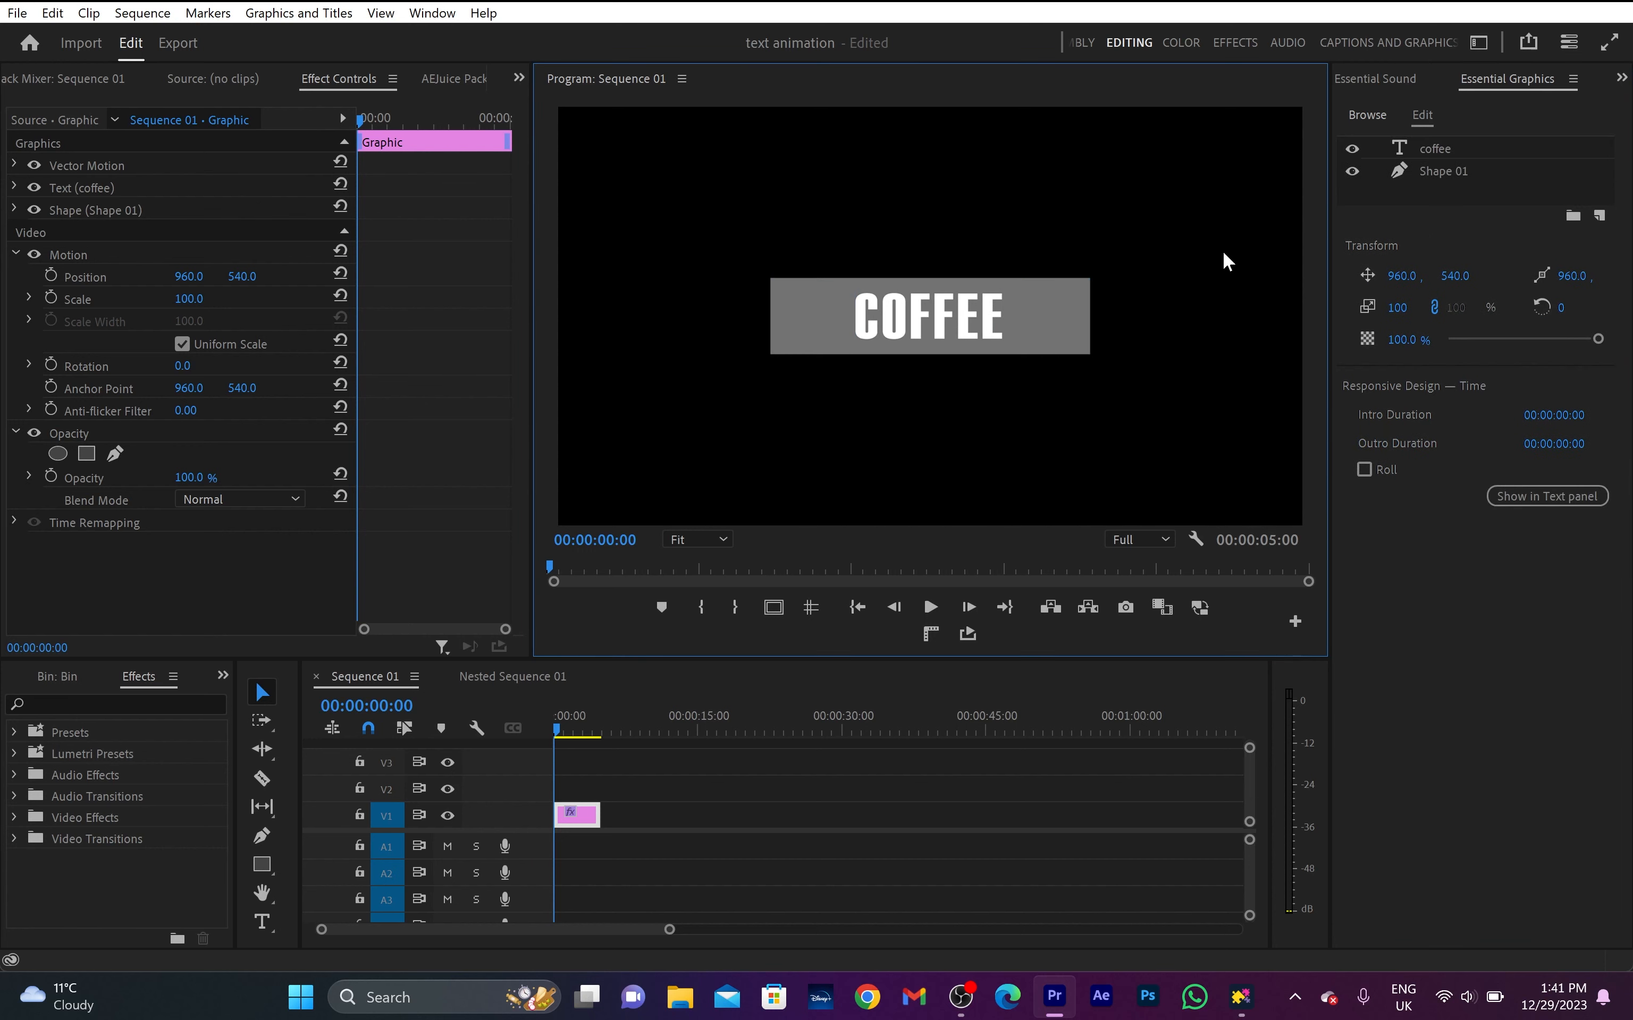
- Change the fill colour of Shape 01 to red D01C1C
left_click(1445, 174)
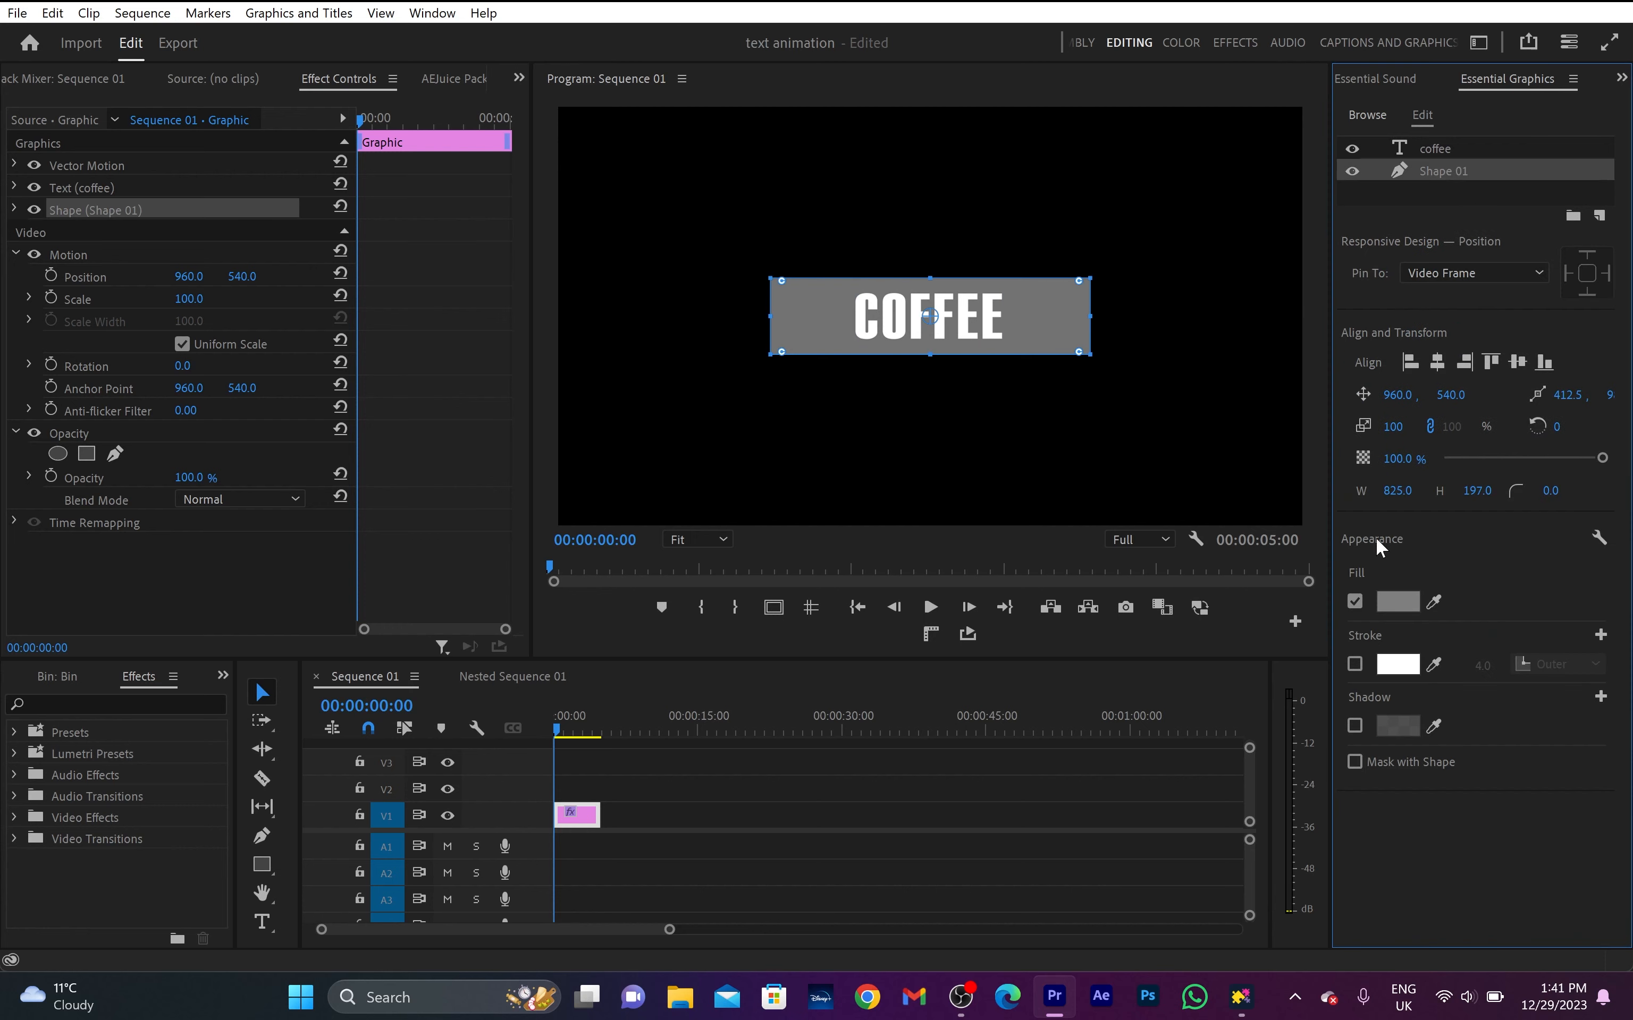
left_click(1398, 601)
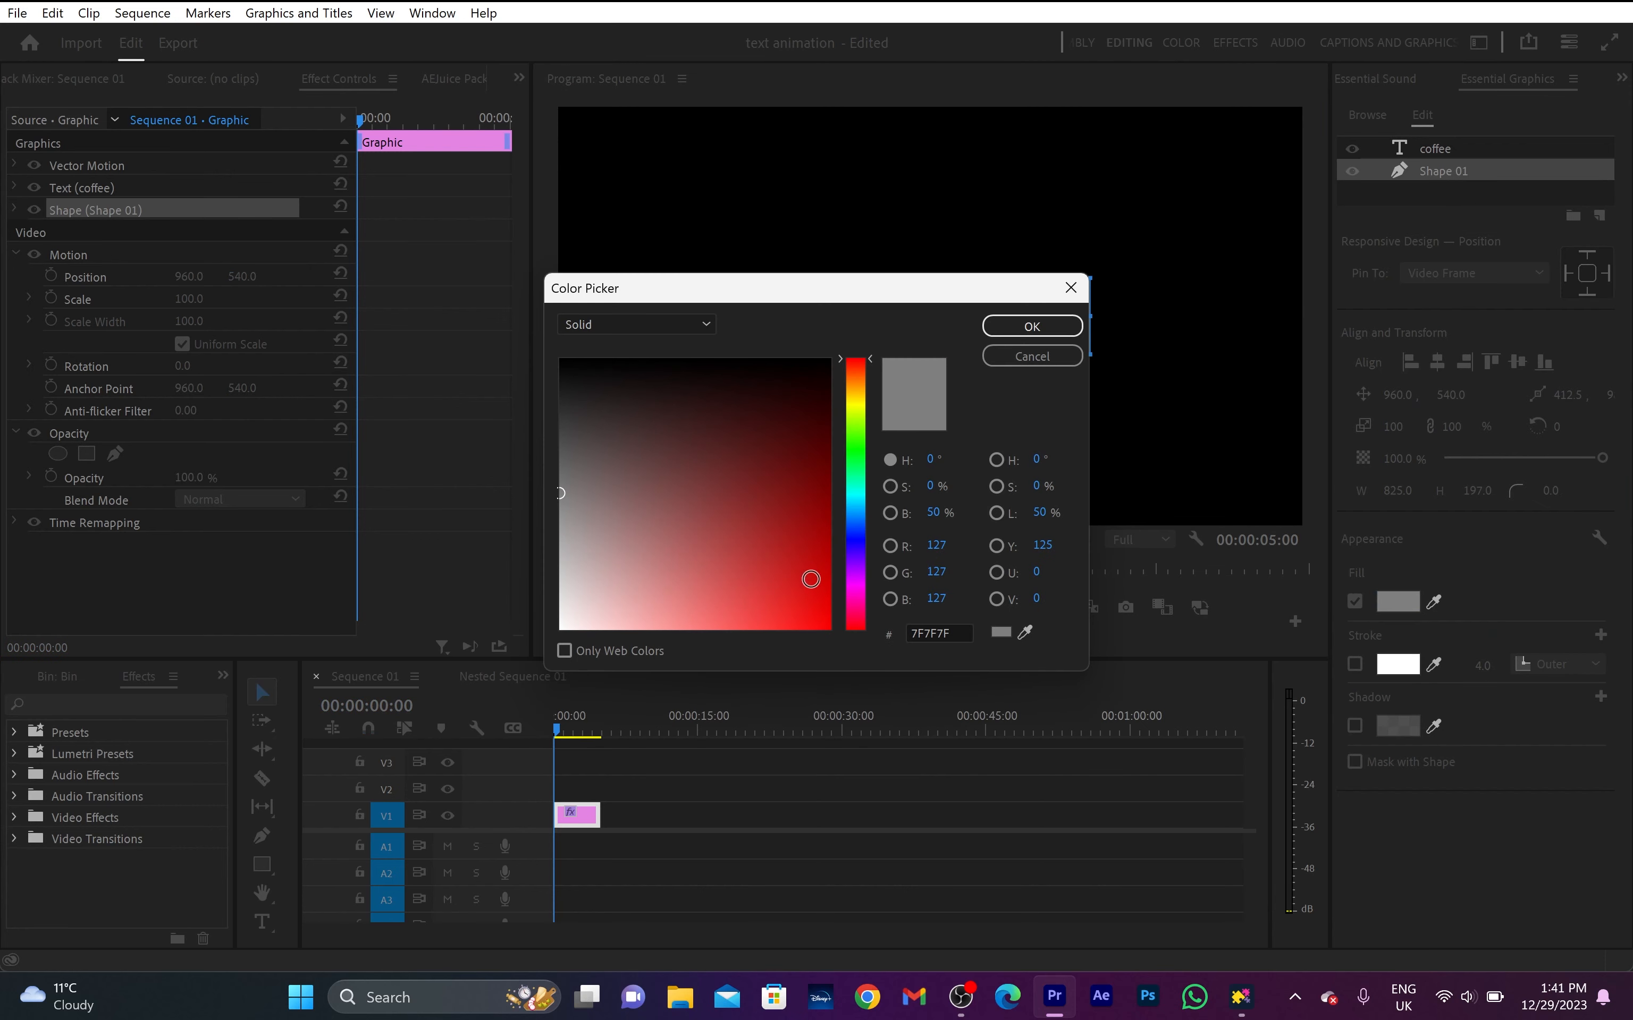
mouse_move(809, 576)
left_mouse_down()
mouse_move(804, 536)
mouse_move(793, 580)
left_mouse_up()
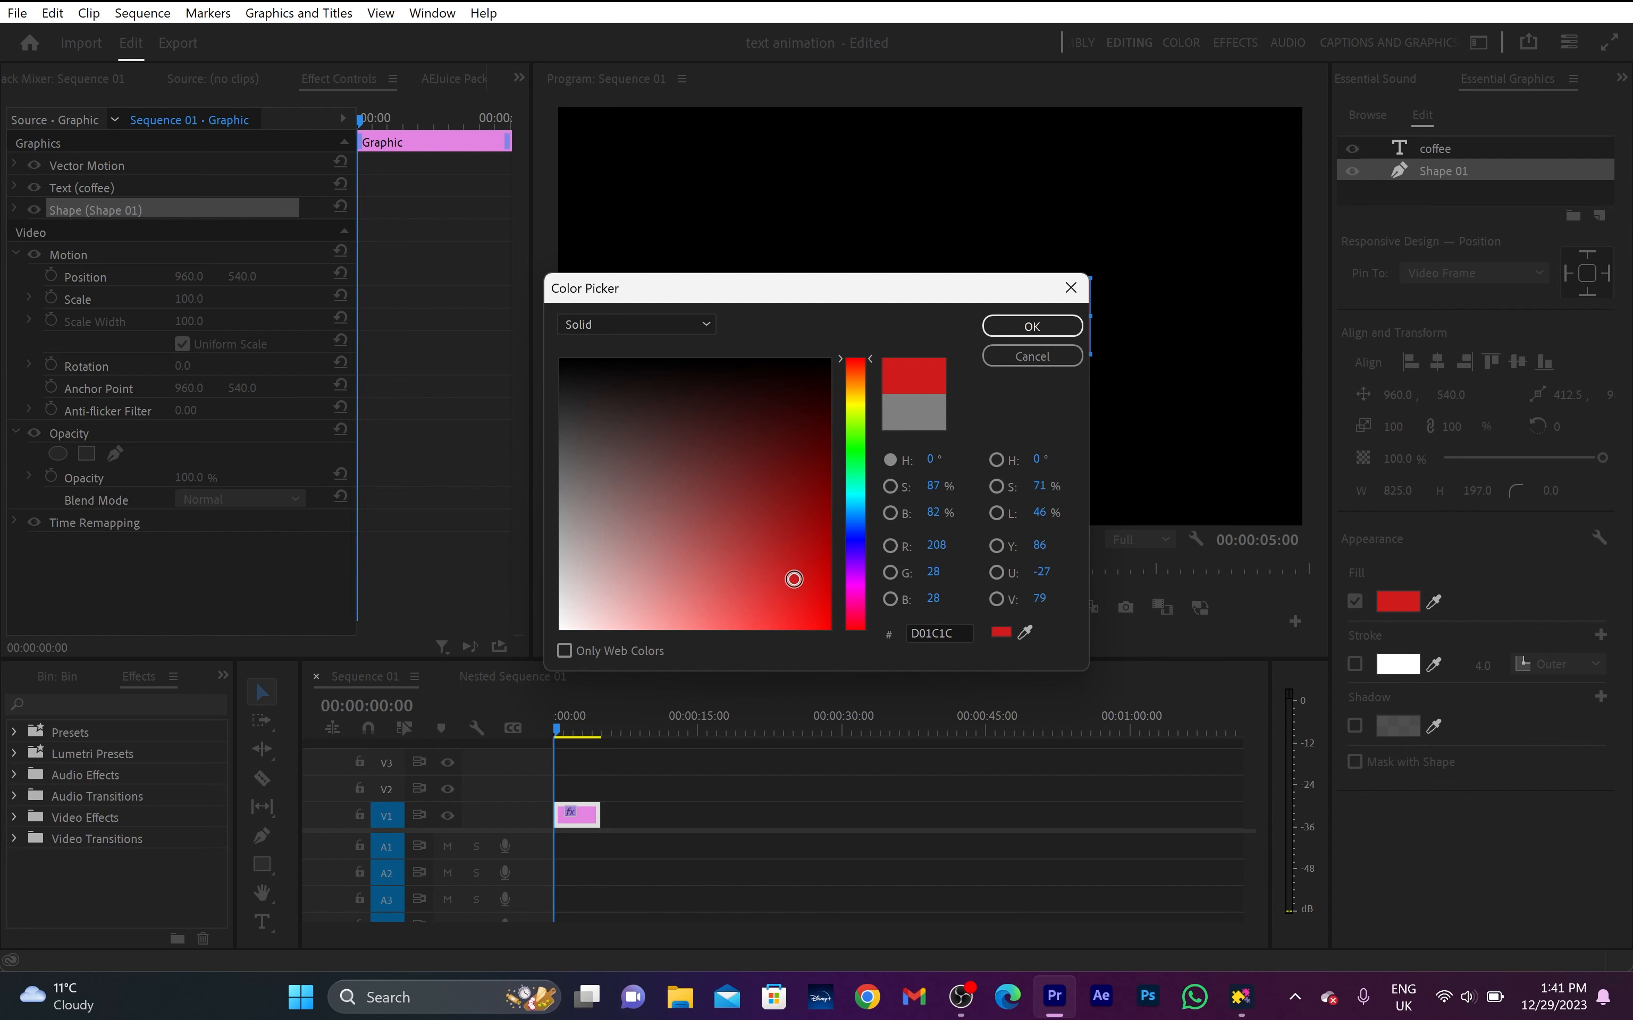
left_click(999, 325)
left_click(1149, 265)
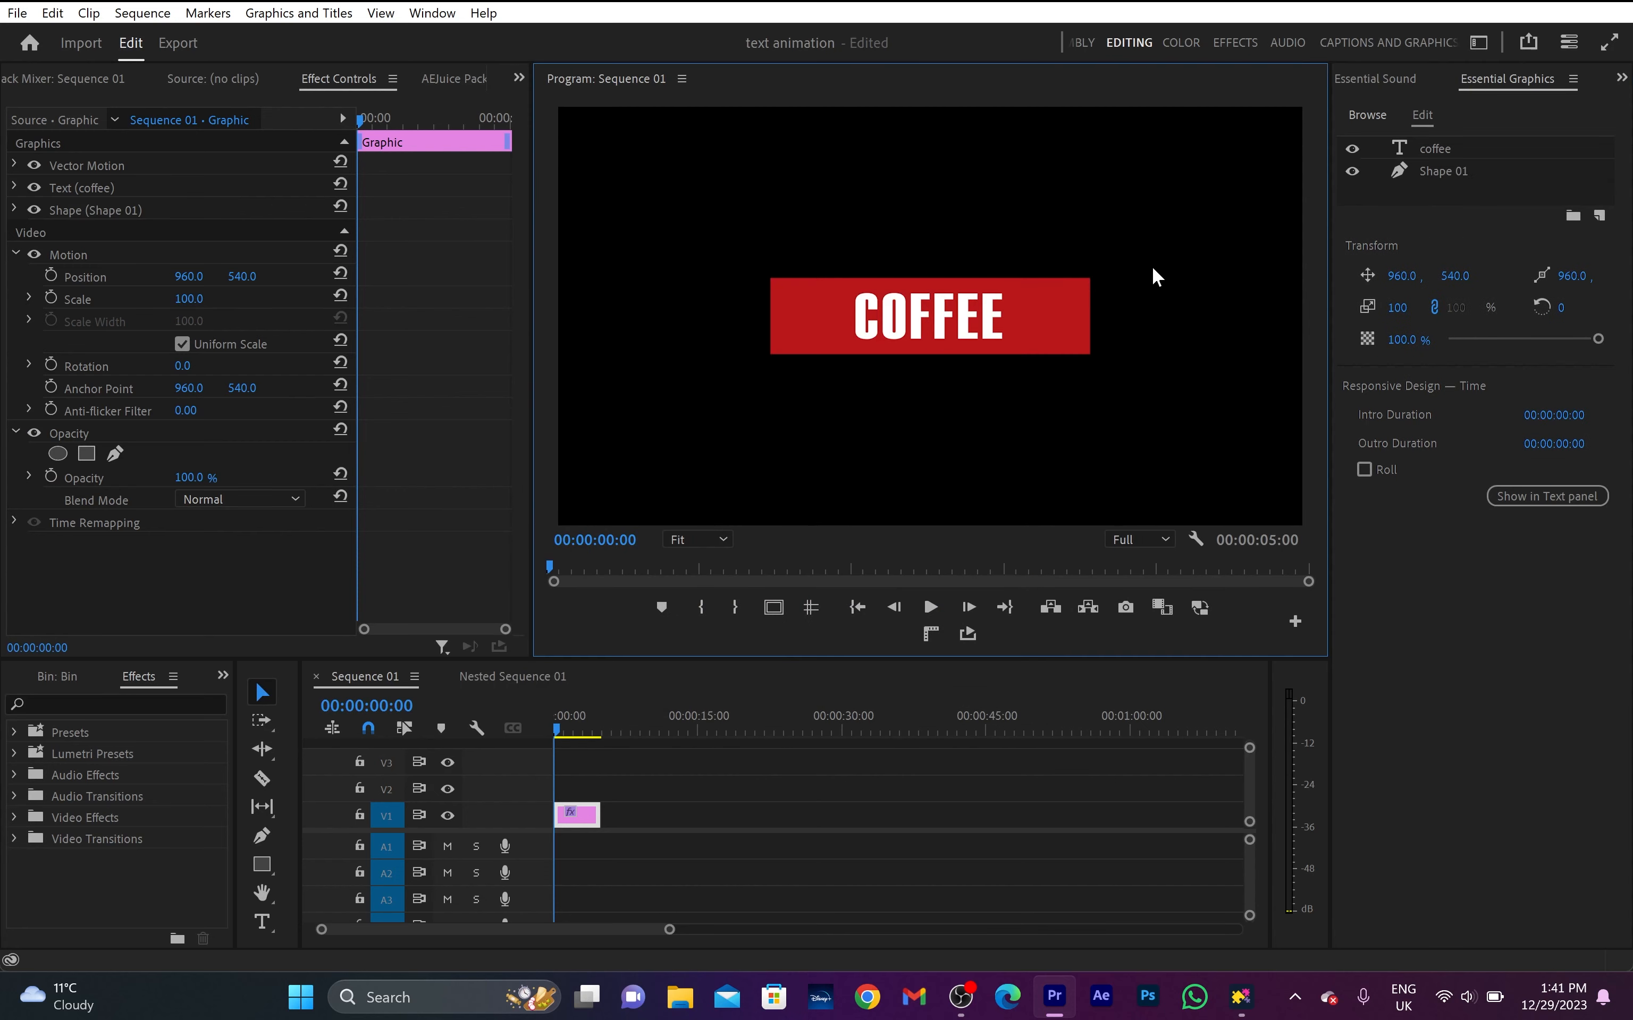
- Enable rotation keyframing for the coffee text at the clip start and set its rotation to 39°
left_click(15, 191)
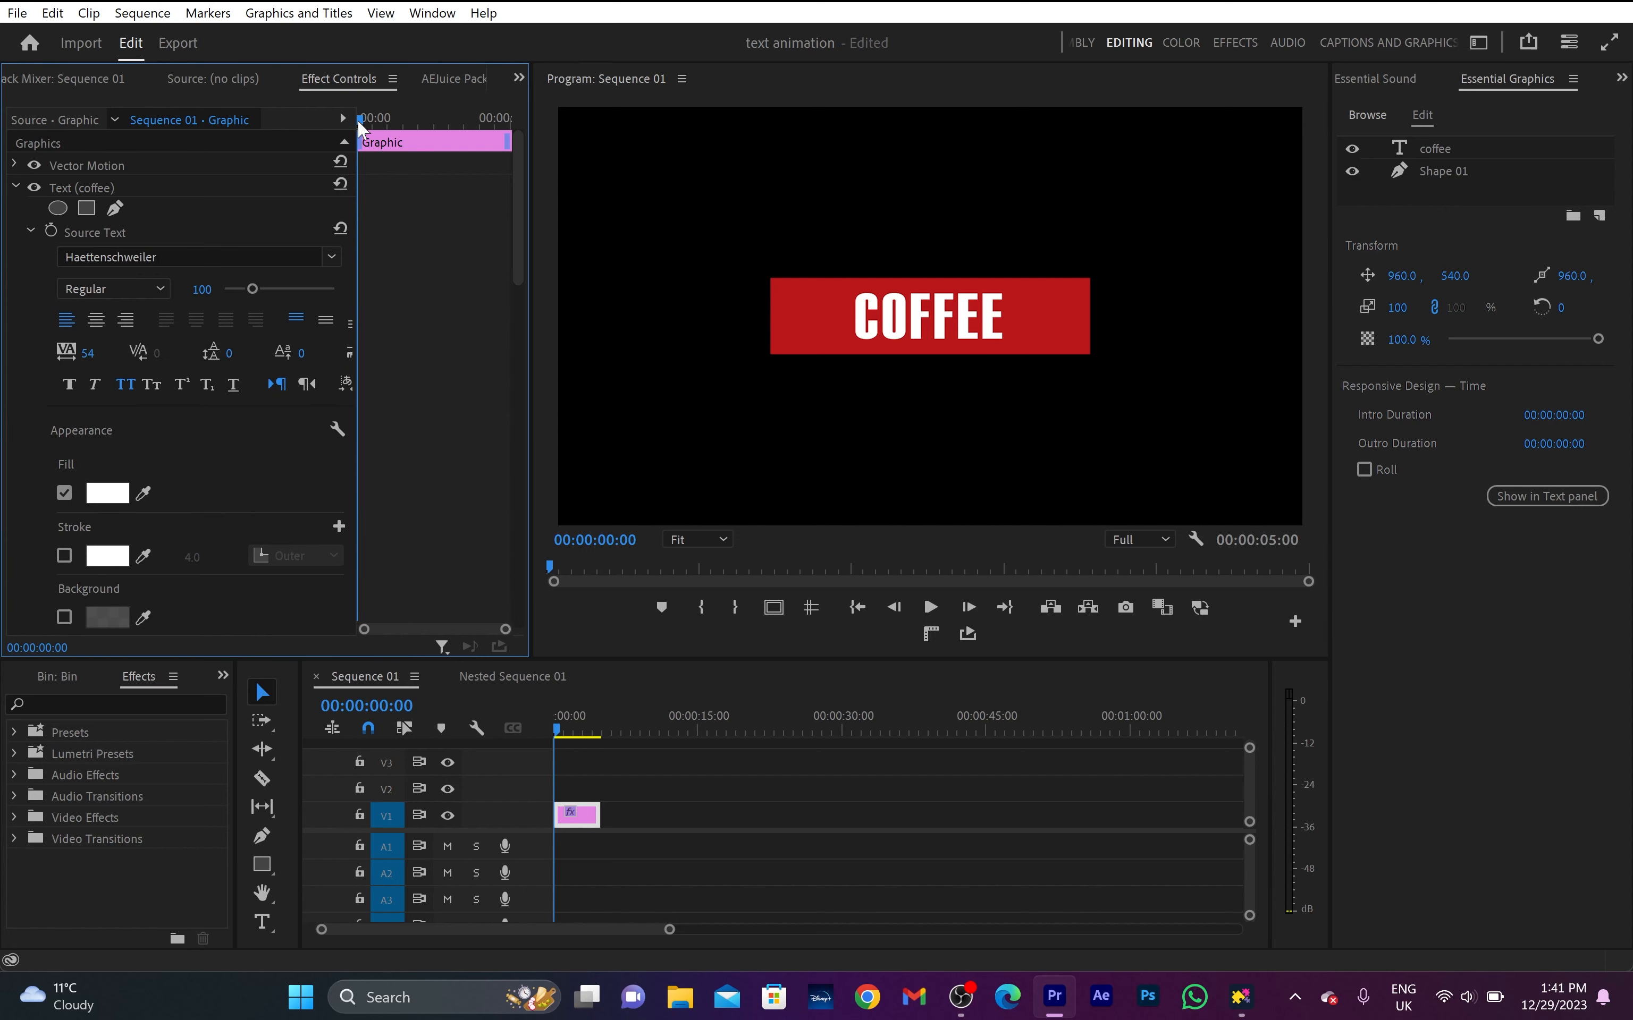
scroll(427, 290, "down", 10)
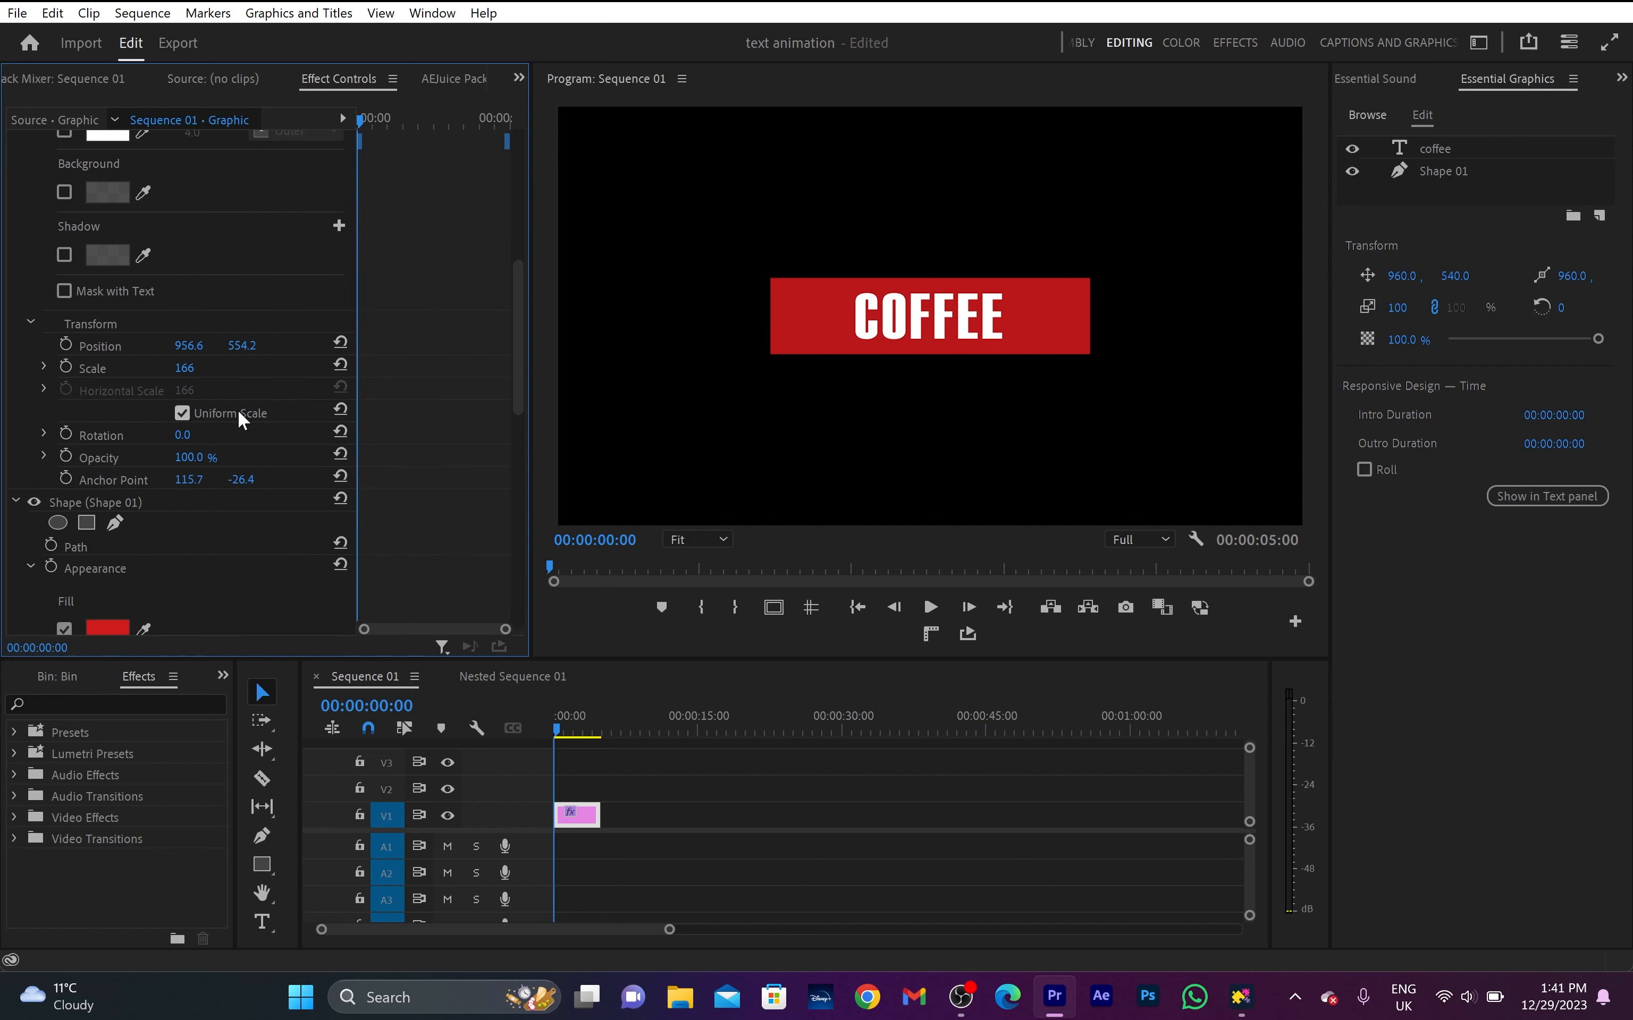
left_click(67, 433)
left_click_drag(184, 436, 209, 436)
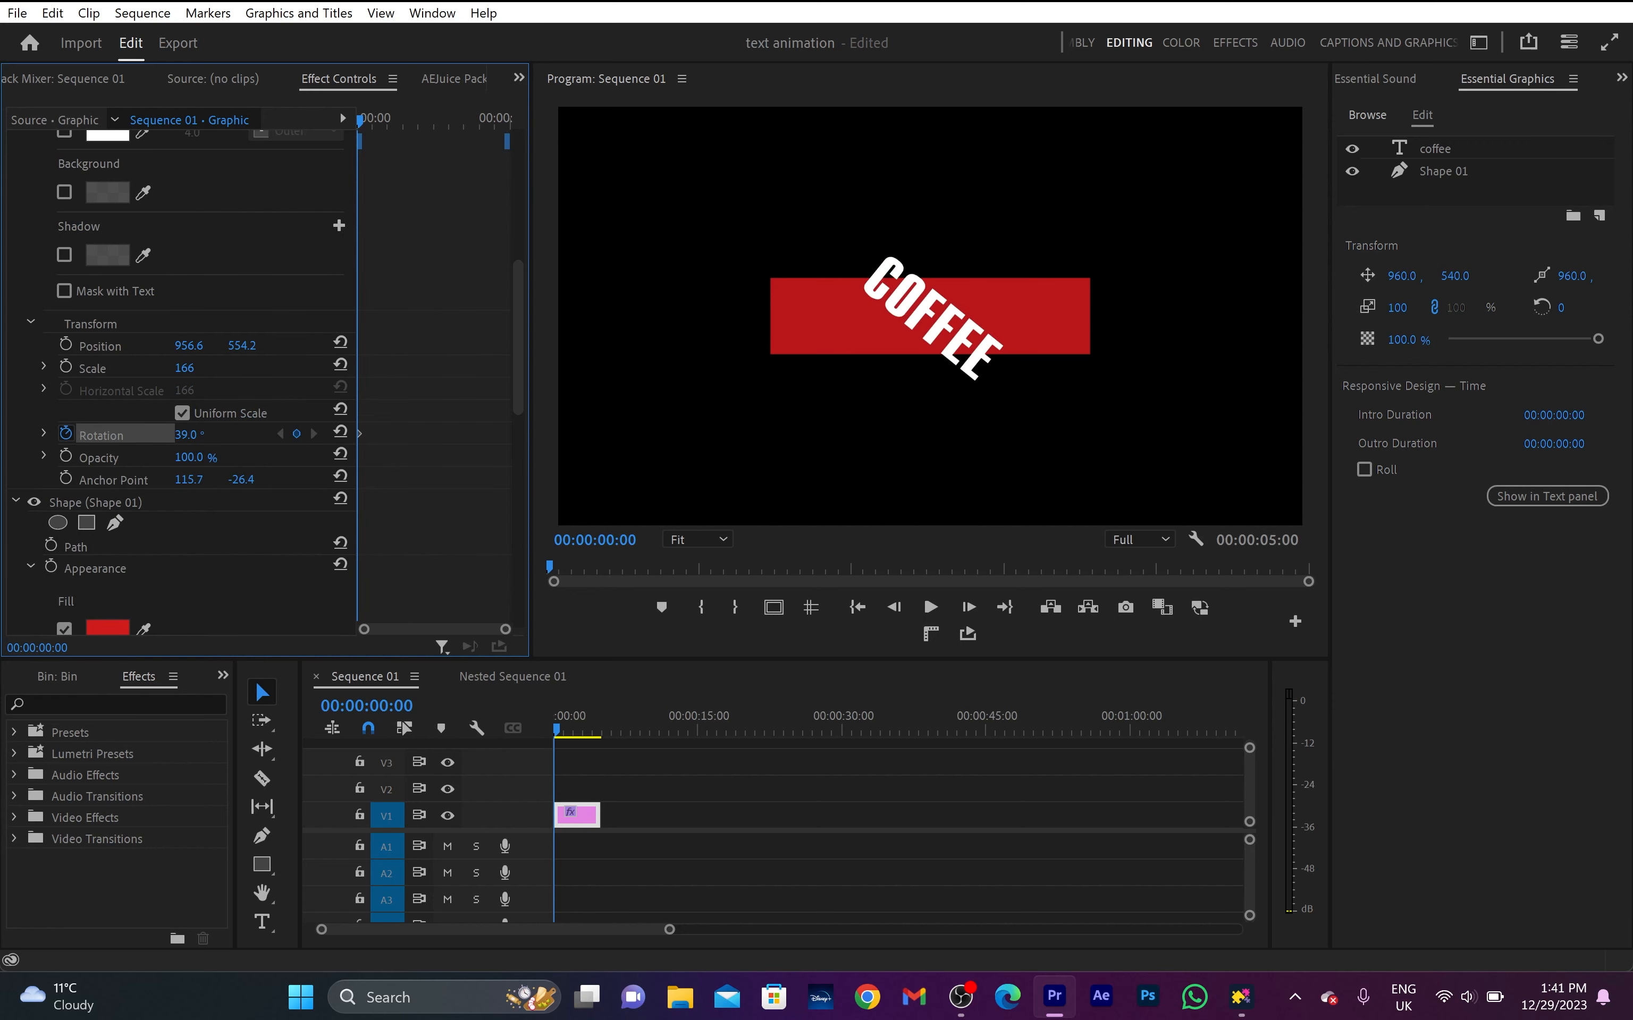
- Enable rotation keyframing for Shape 01 at the clip start and set its rotation to 39°
scroll(428, 483, "down", 10)
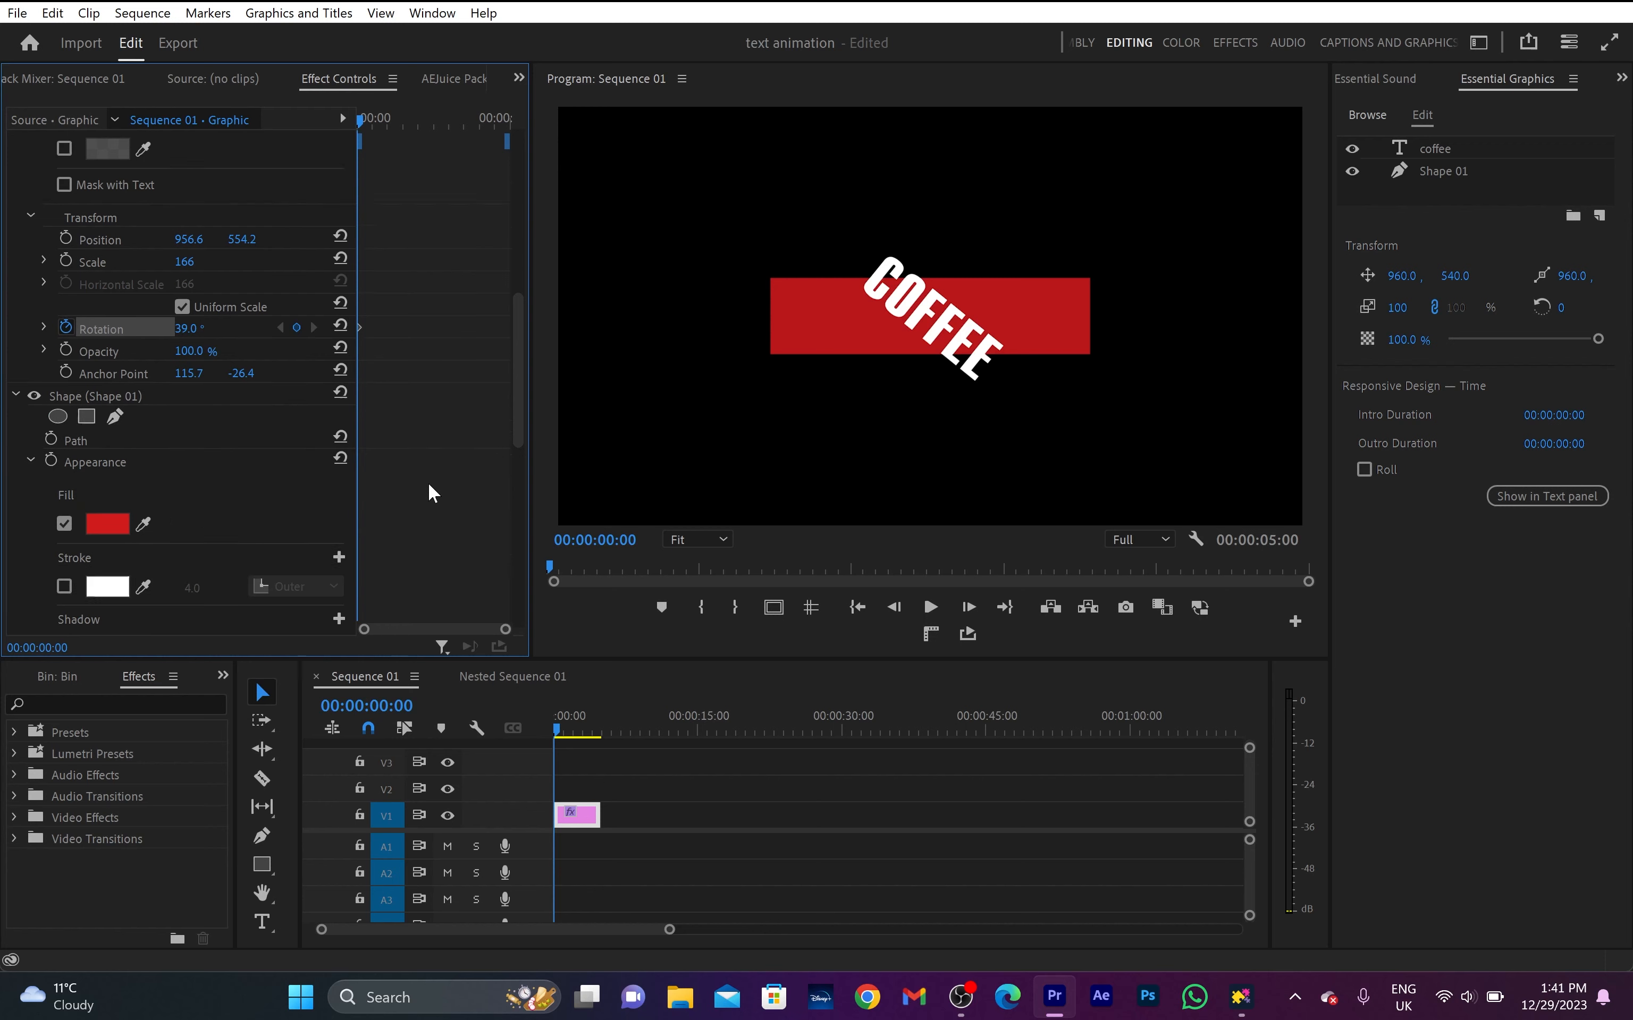
scroll(427, 482, "down", 1)
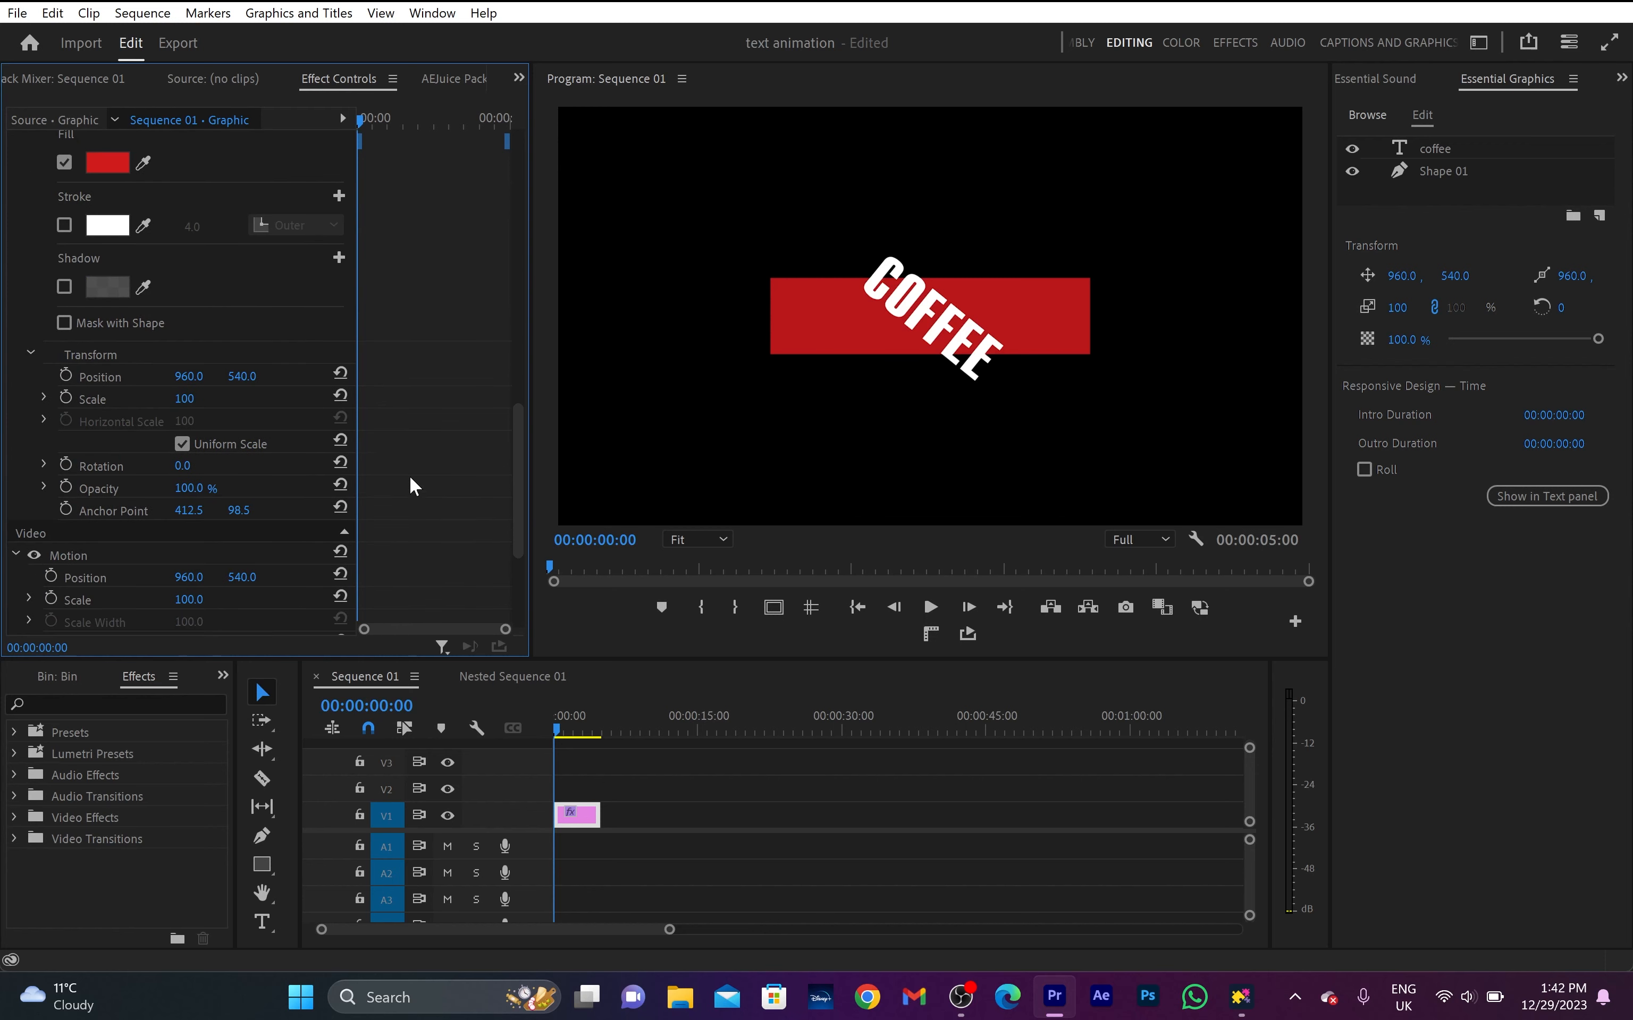
left_click(65, 466)
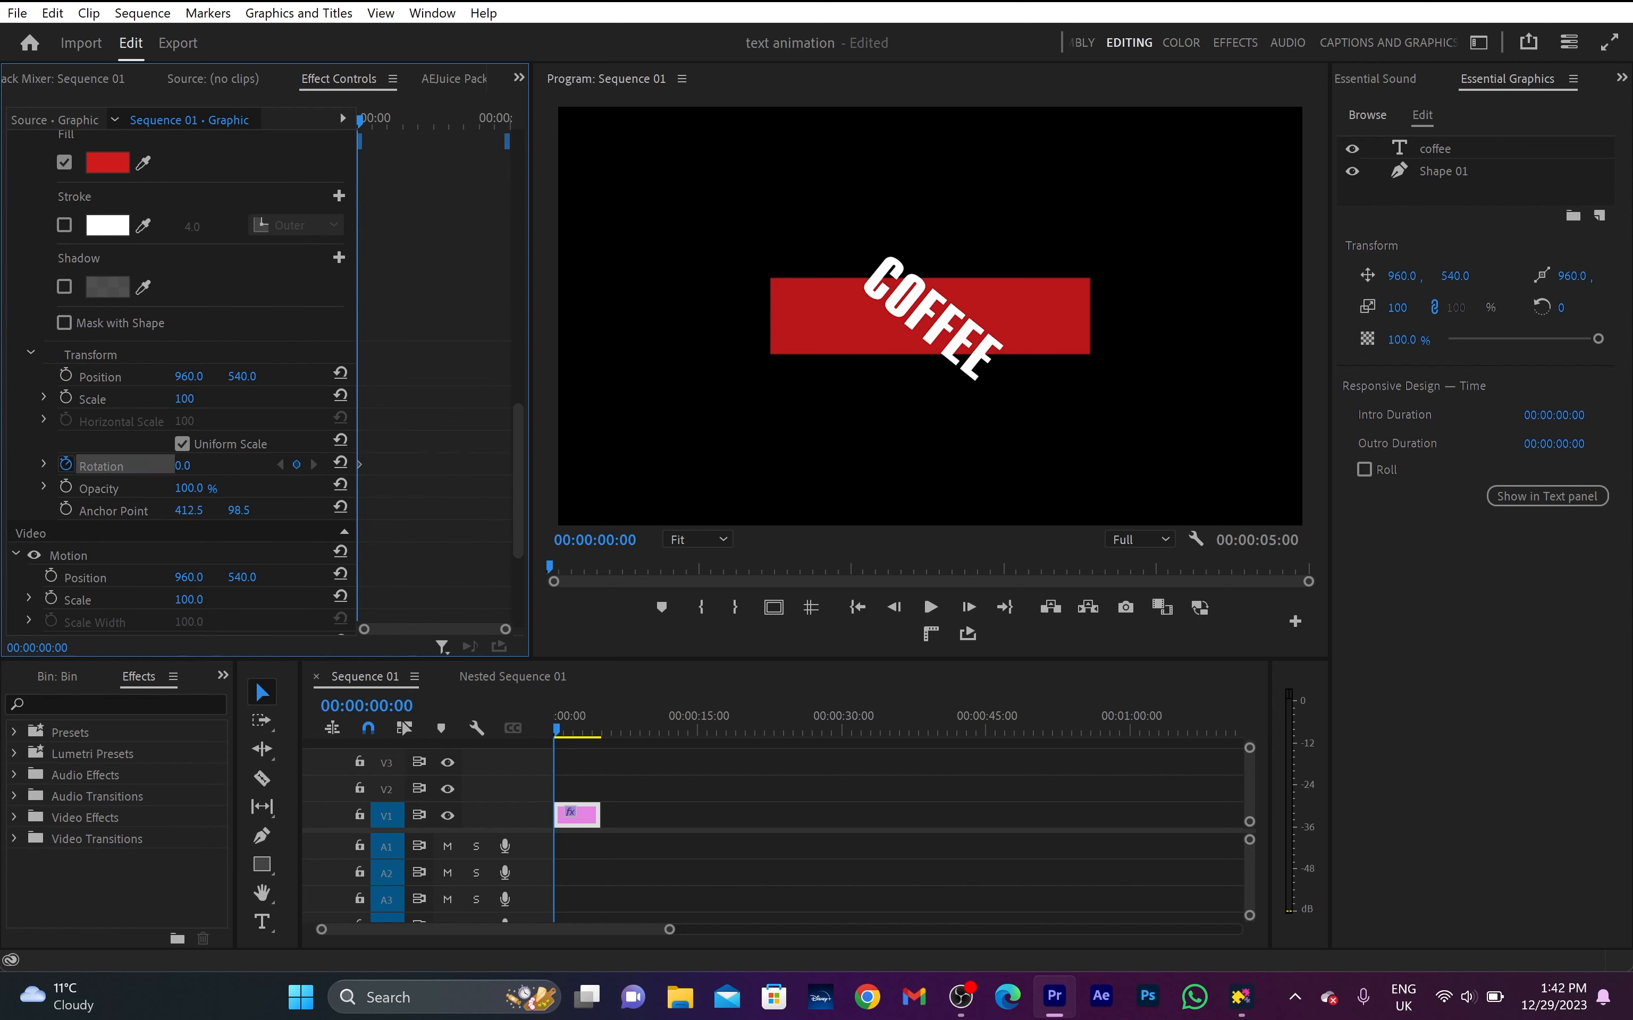
left_click(184, 466)
type("39")
key("Return")
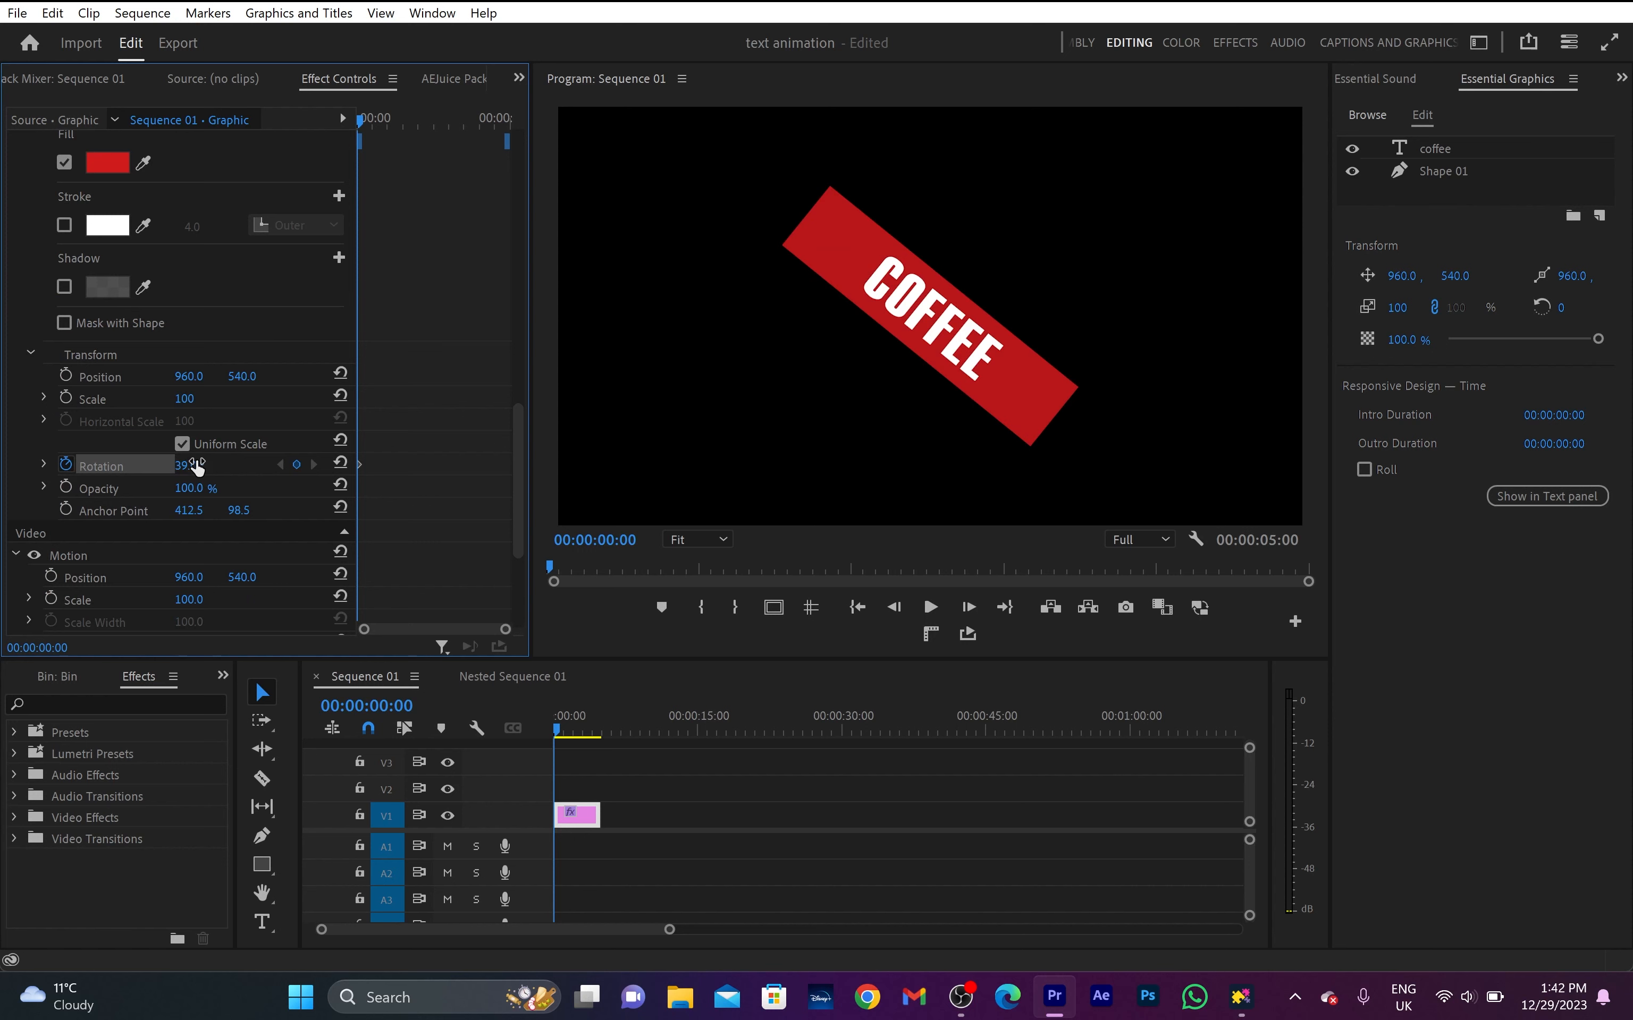
- At 00:00:00:20, reset the rotation of the shape and the coffee text to 0, and play back the animation
key("shift+Right")
key("shift+Right")
key("shift+Right")
key("shift+Right")
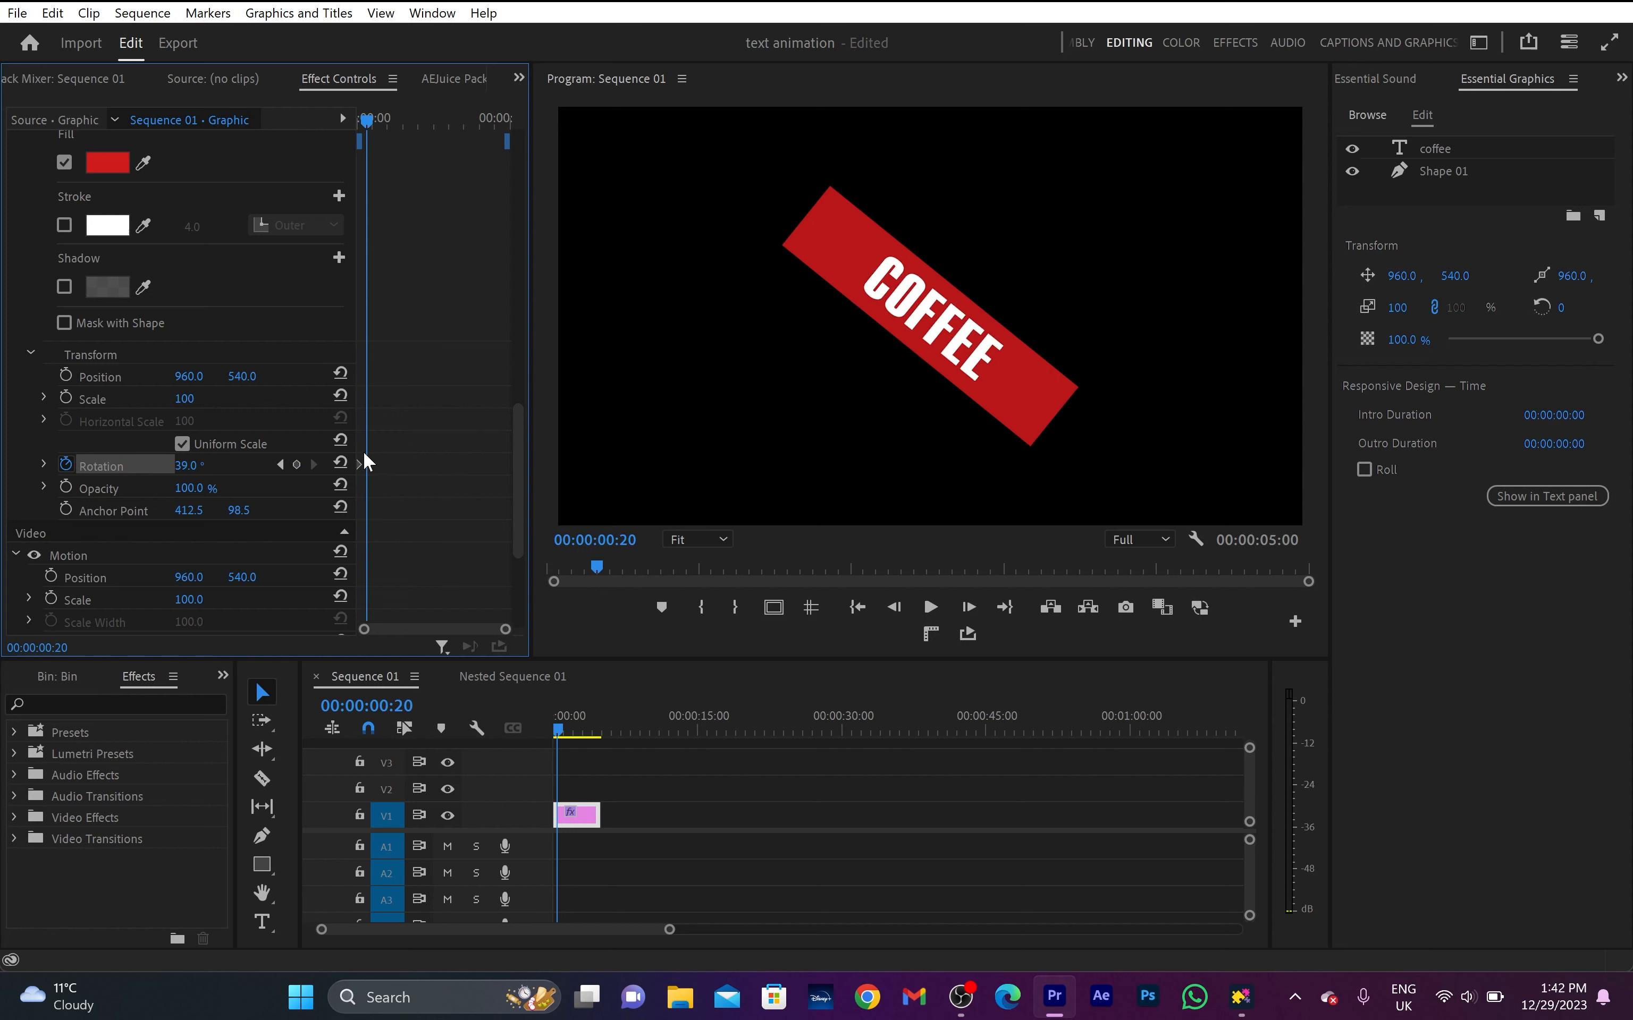
scroll(419, 445, "up", 5)
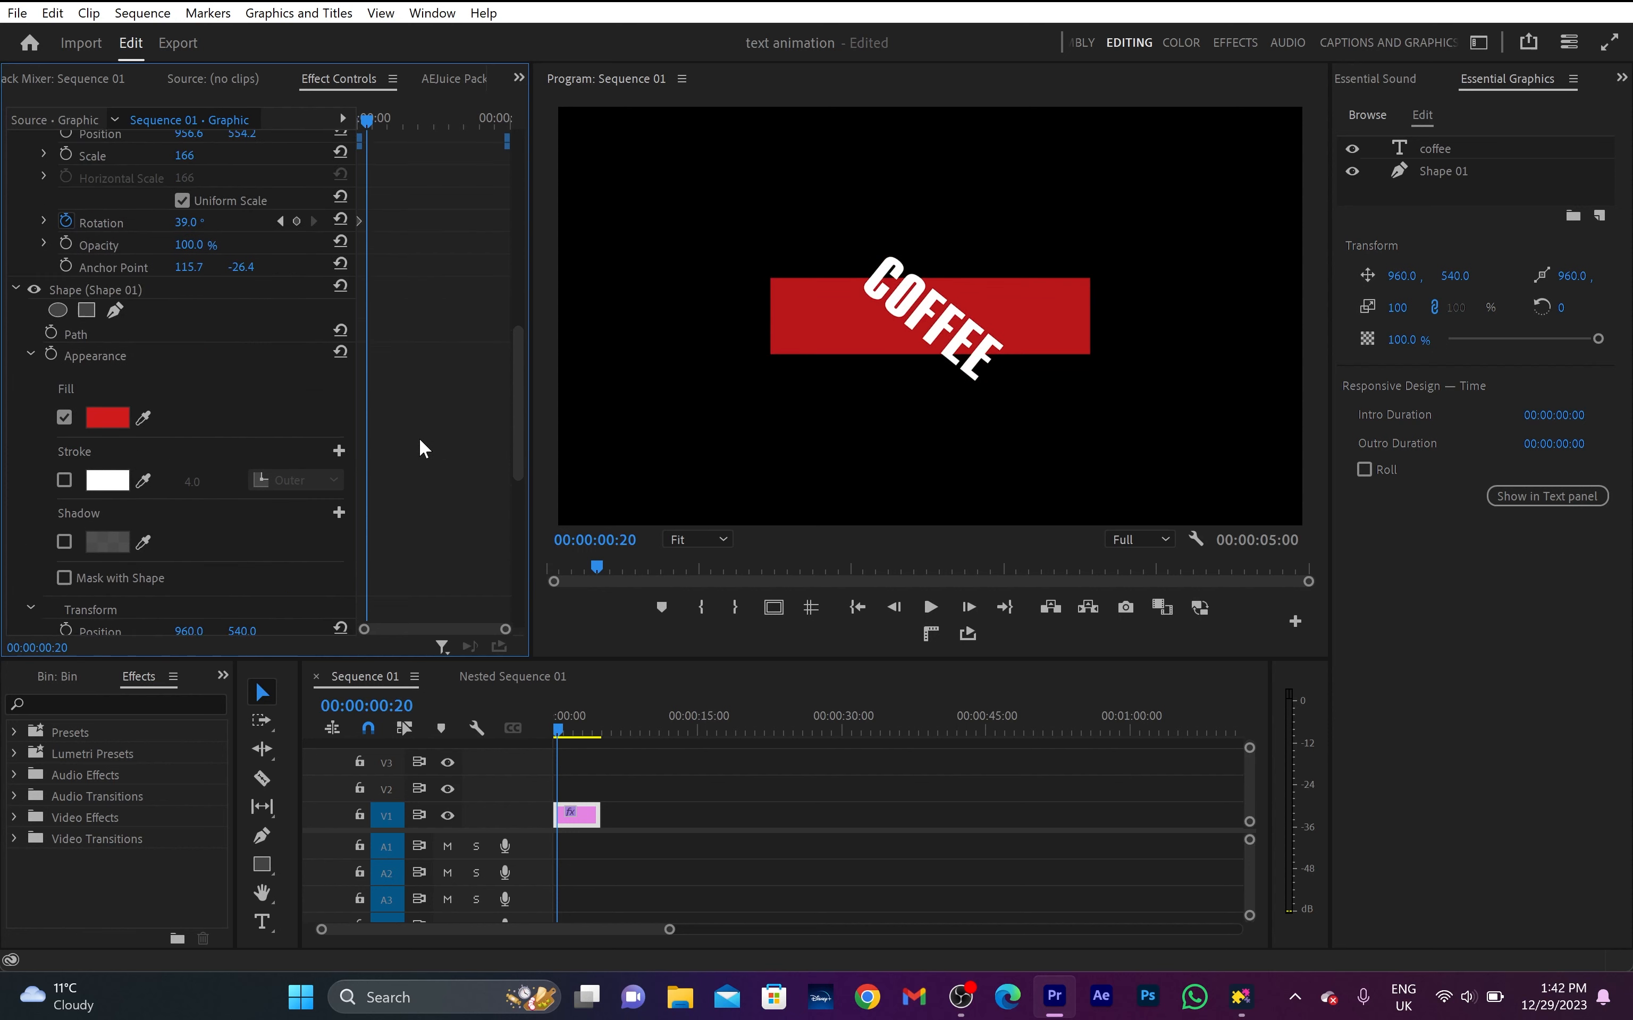
left_click(341, 305)
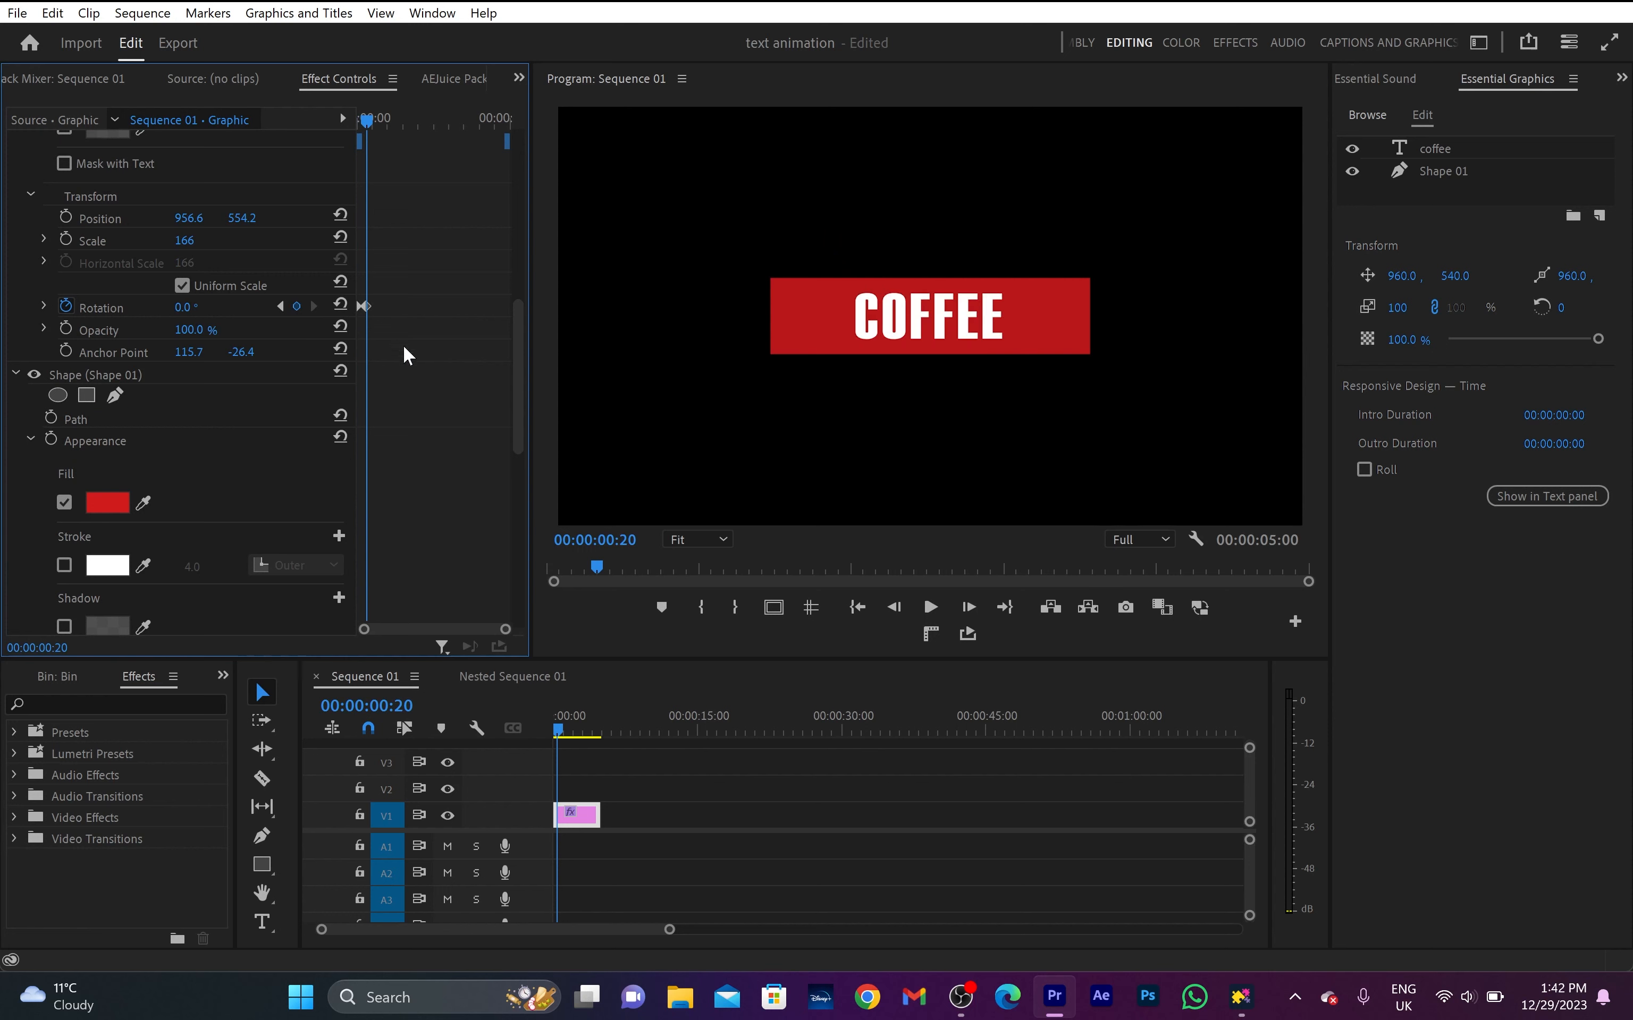
key("Home")
key("space")
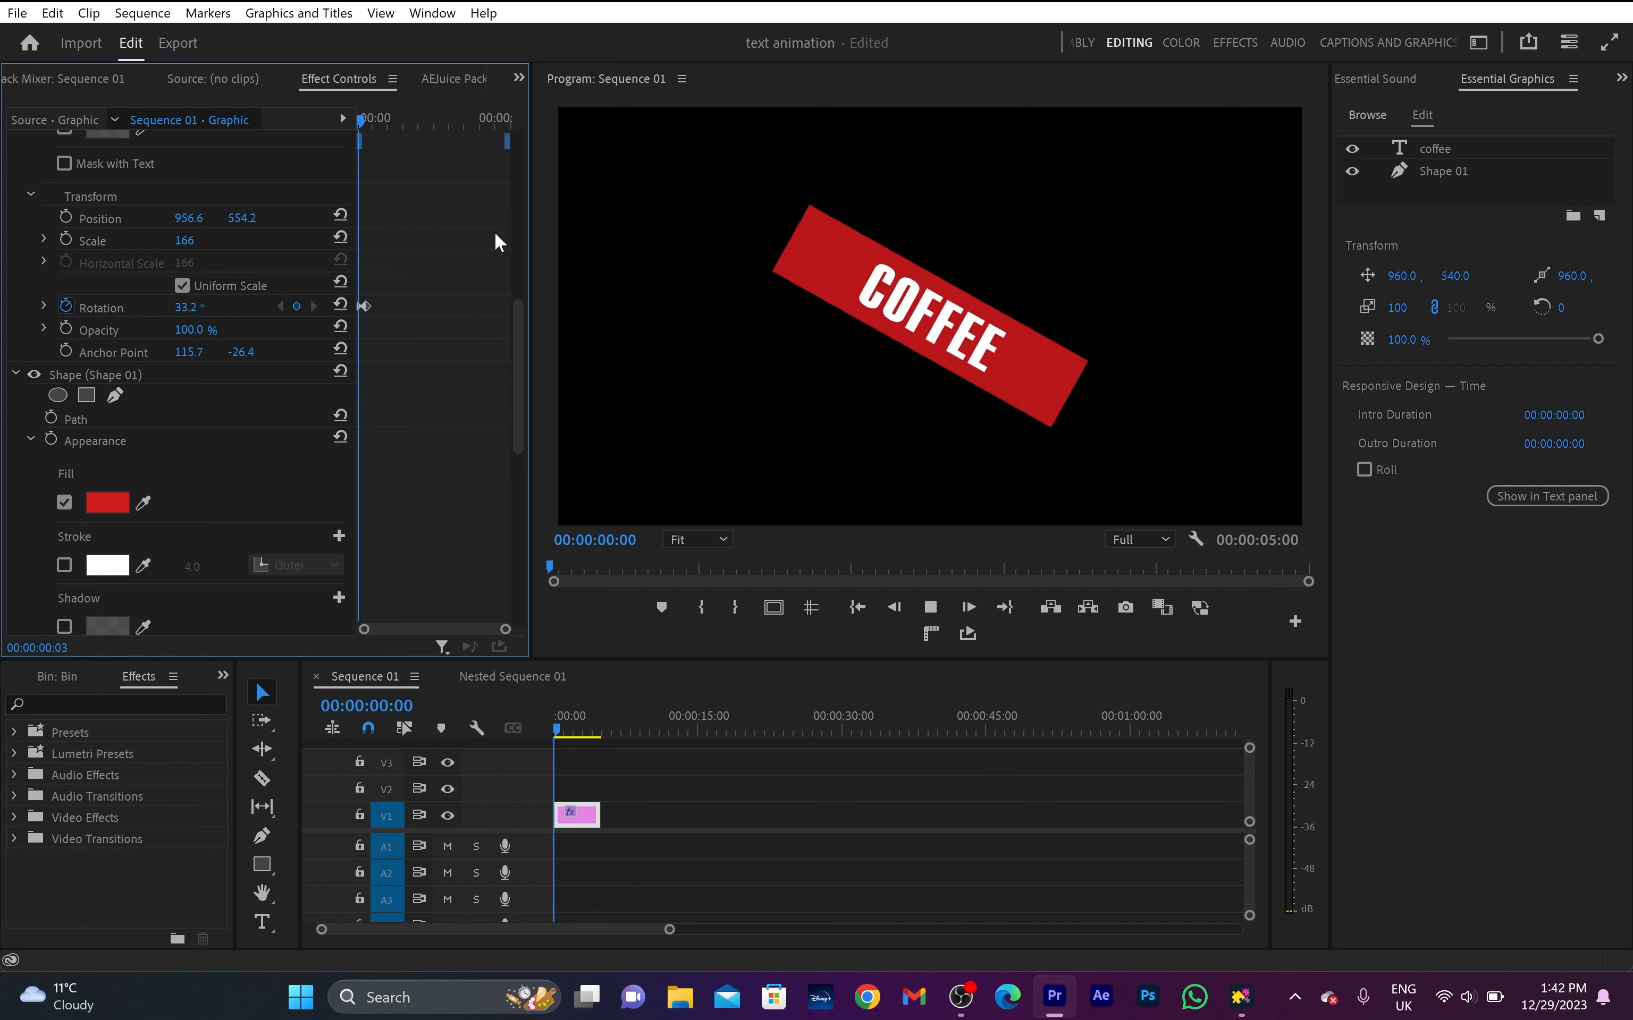
key("space")
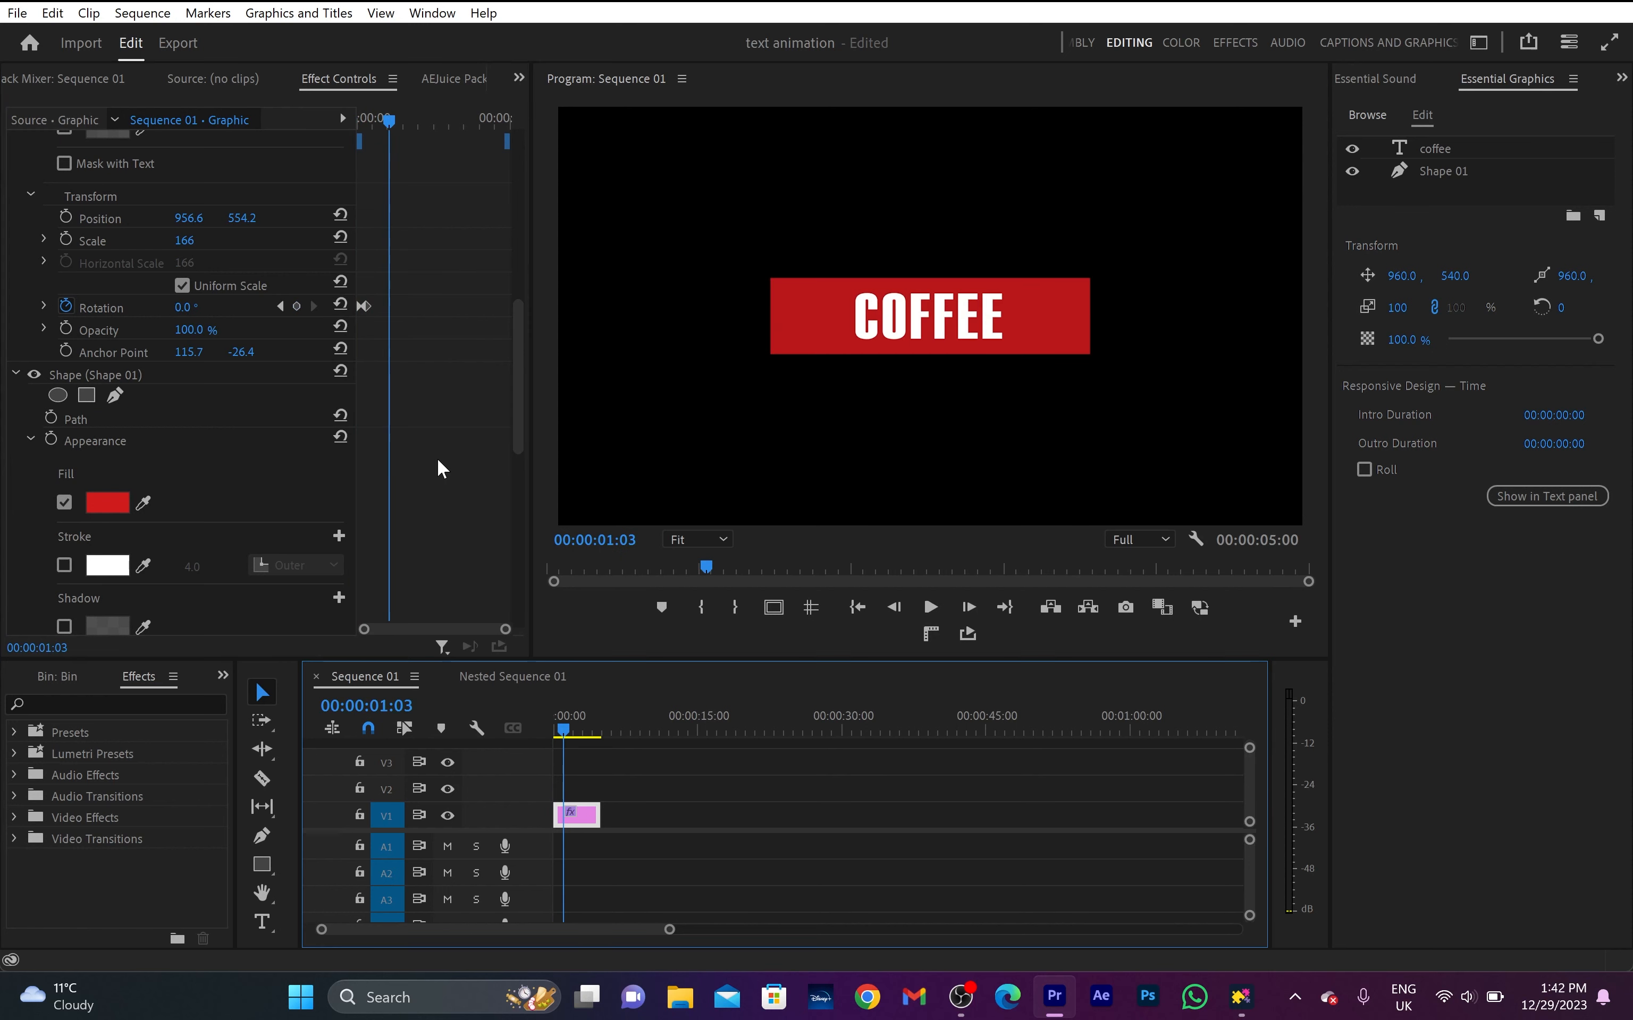
- Find the Crop effect by searching for "crop" and add it above the coffee text in the graphic's layers
left_click(223, 676)
left_click(253, 748)
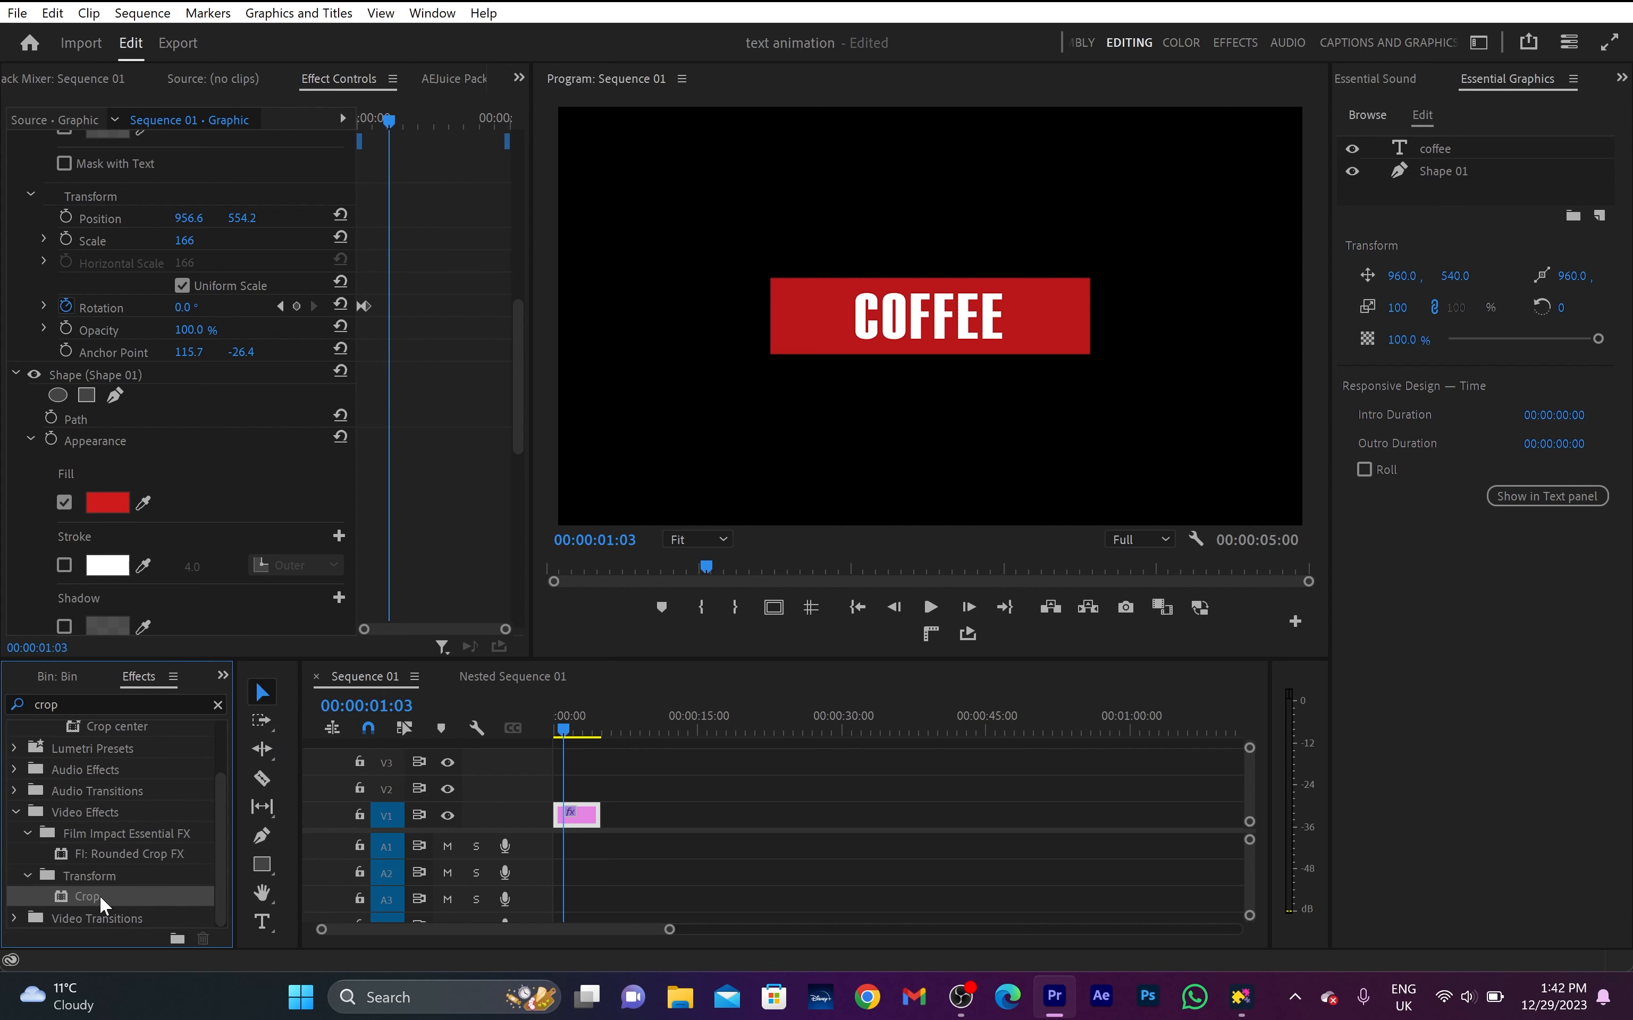
left_click_drag(101, 904, 1449, 149)
left_click(1444, 147)
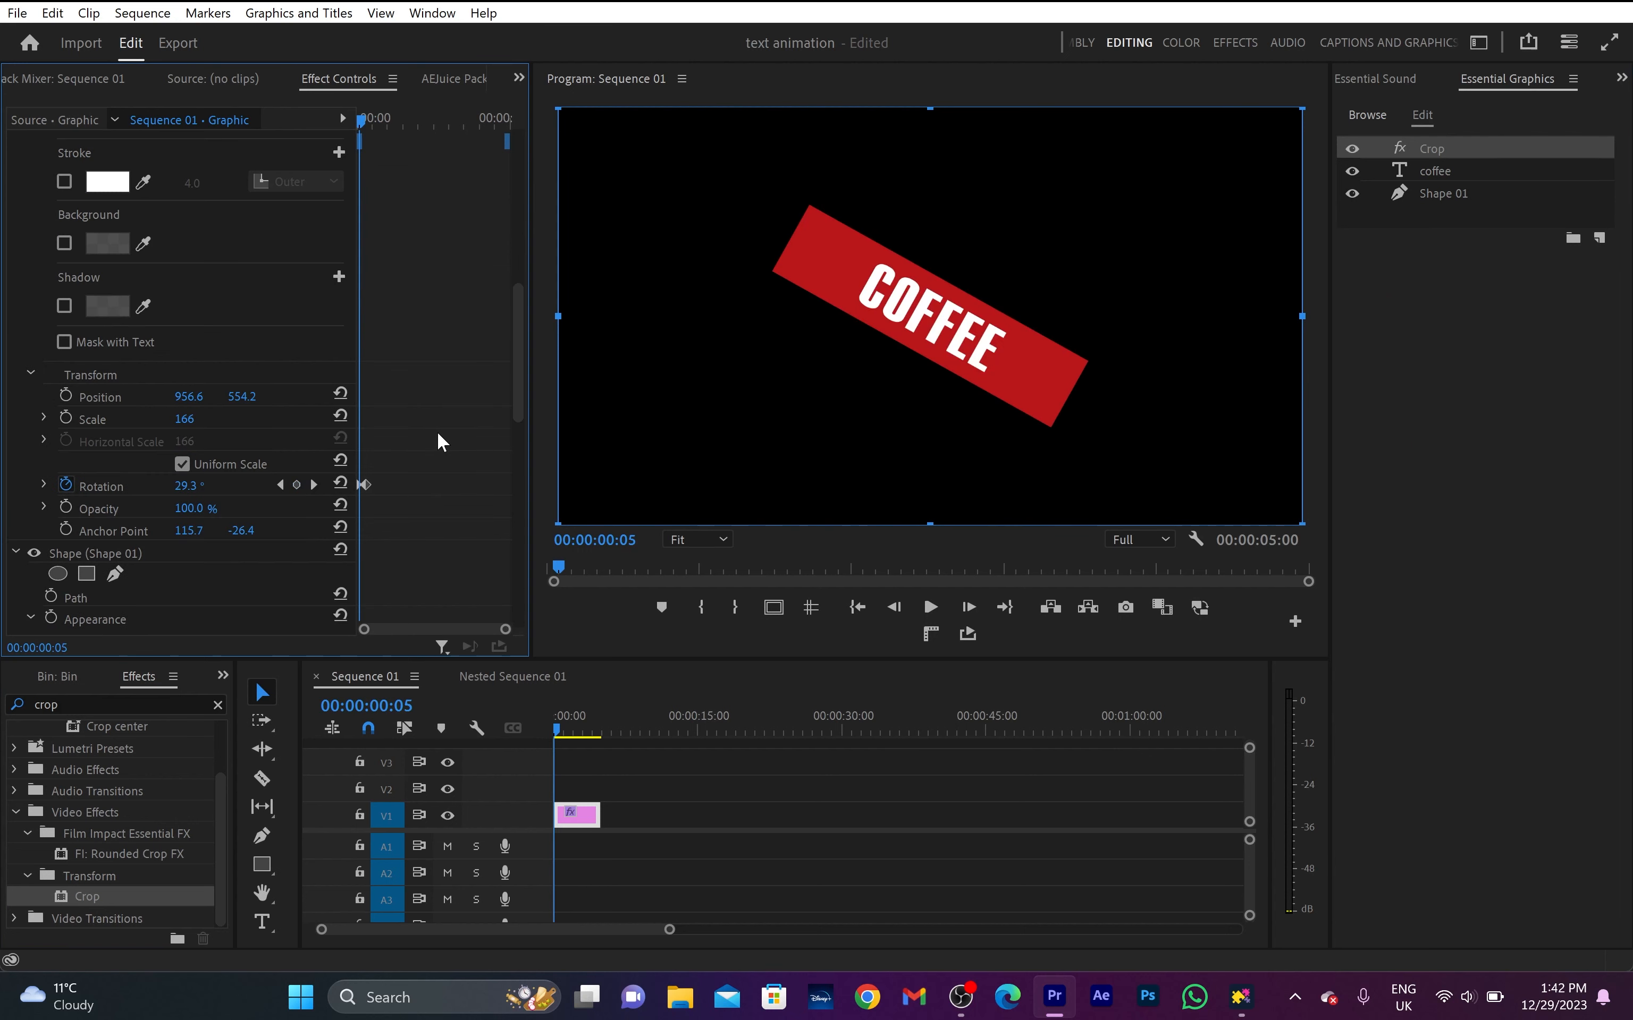
- At 00:00:00:05, add keyframes for the Crop effect's Left and Right values and set both to 50%
scroll(437, 431, "up", 10)
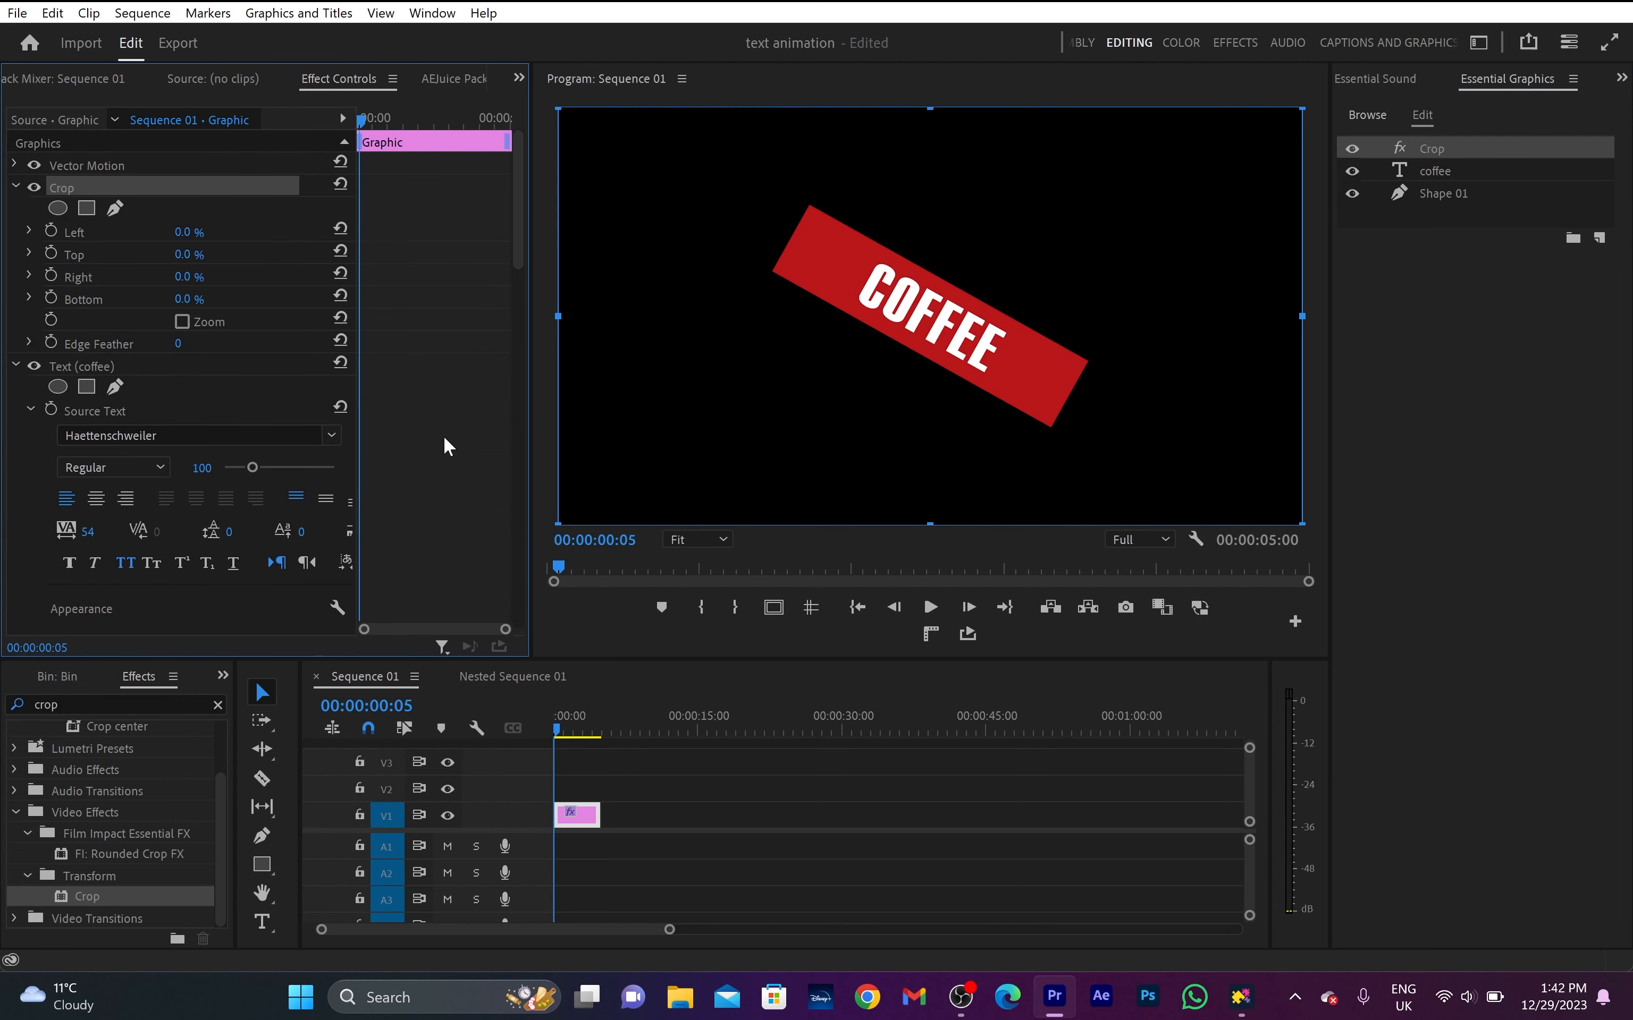
left_click(51, 230)
left_click(50, 275)
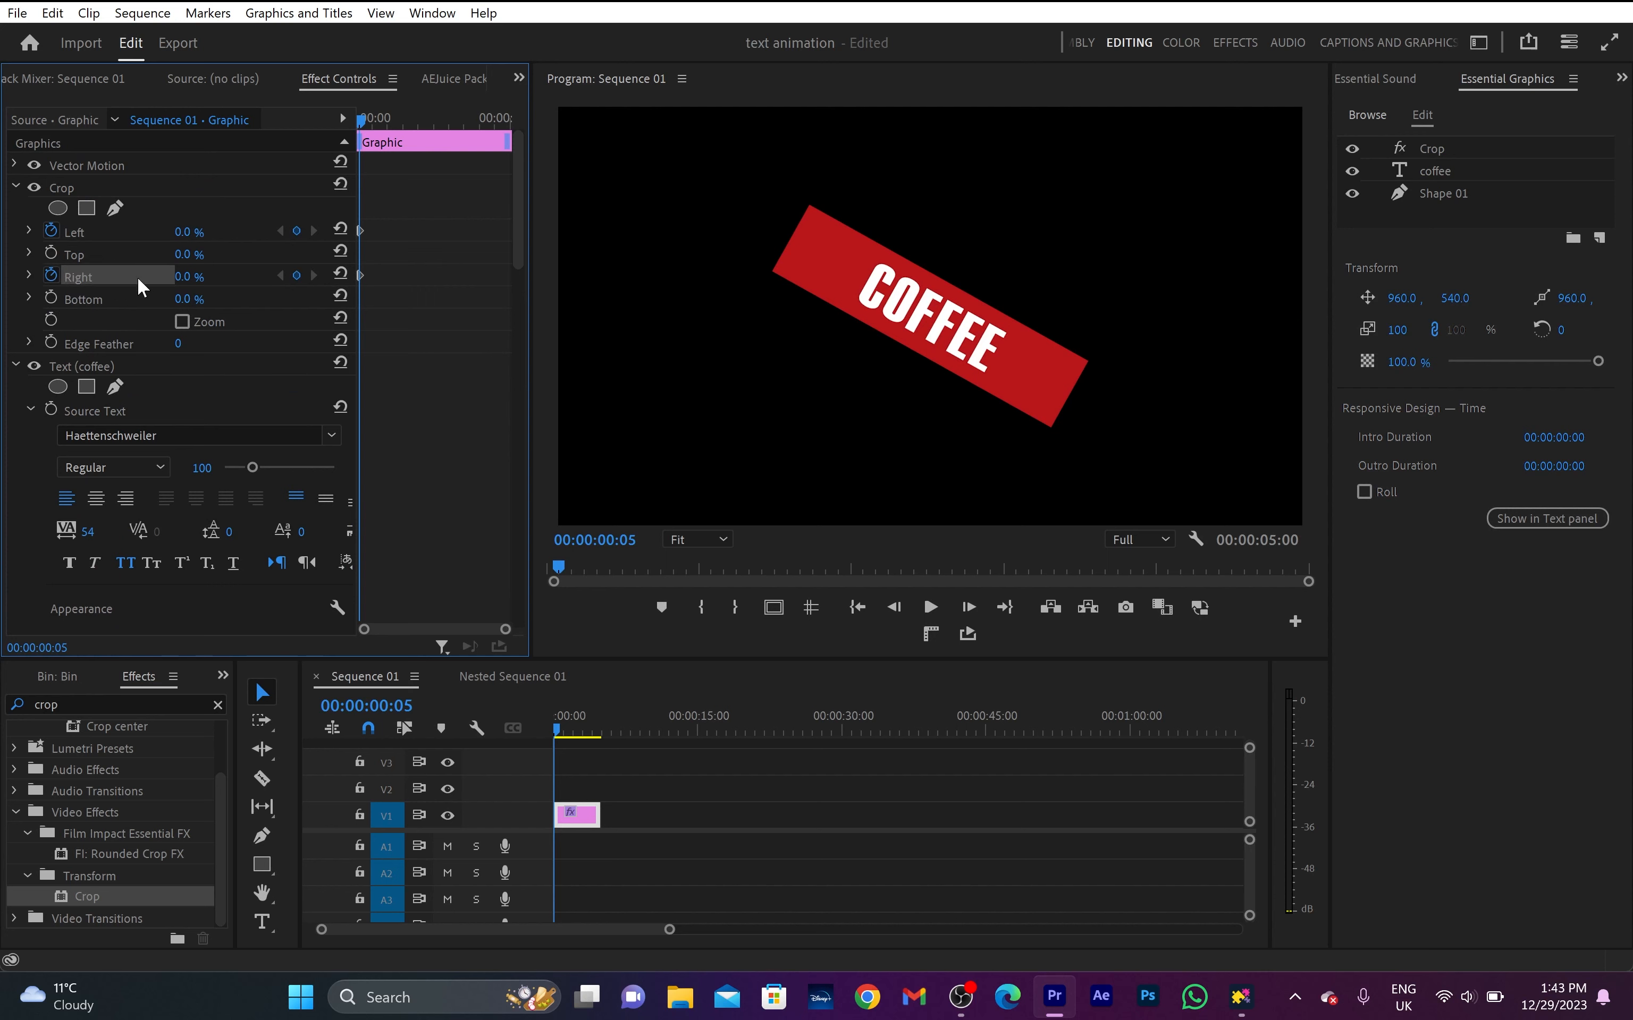
left_click(182, 233)
type("50")
key("Return")
left_click(187, 276)
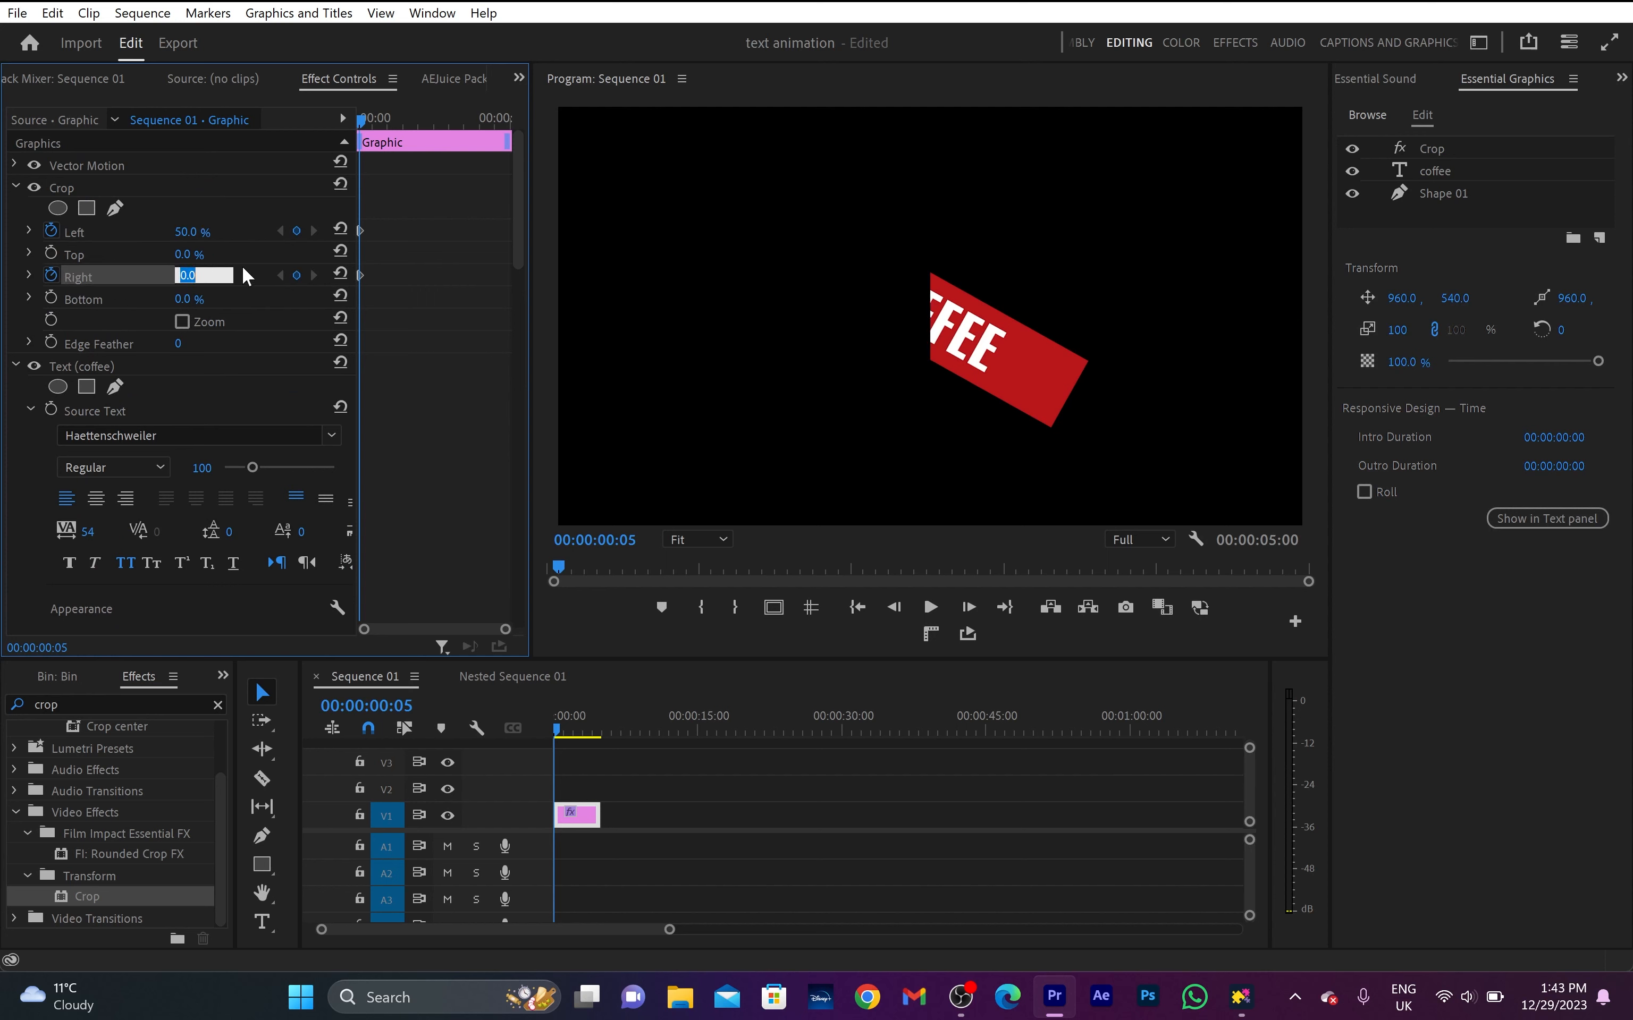
type("50")
key("Return")
- At 00:00:00:25, reset the Crop effect's Right and Left values to 0% and play back the reveal
key("shift+Right")
key("shift+Right")
key("shift+Right")
key("shift+Right")
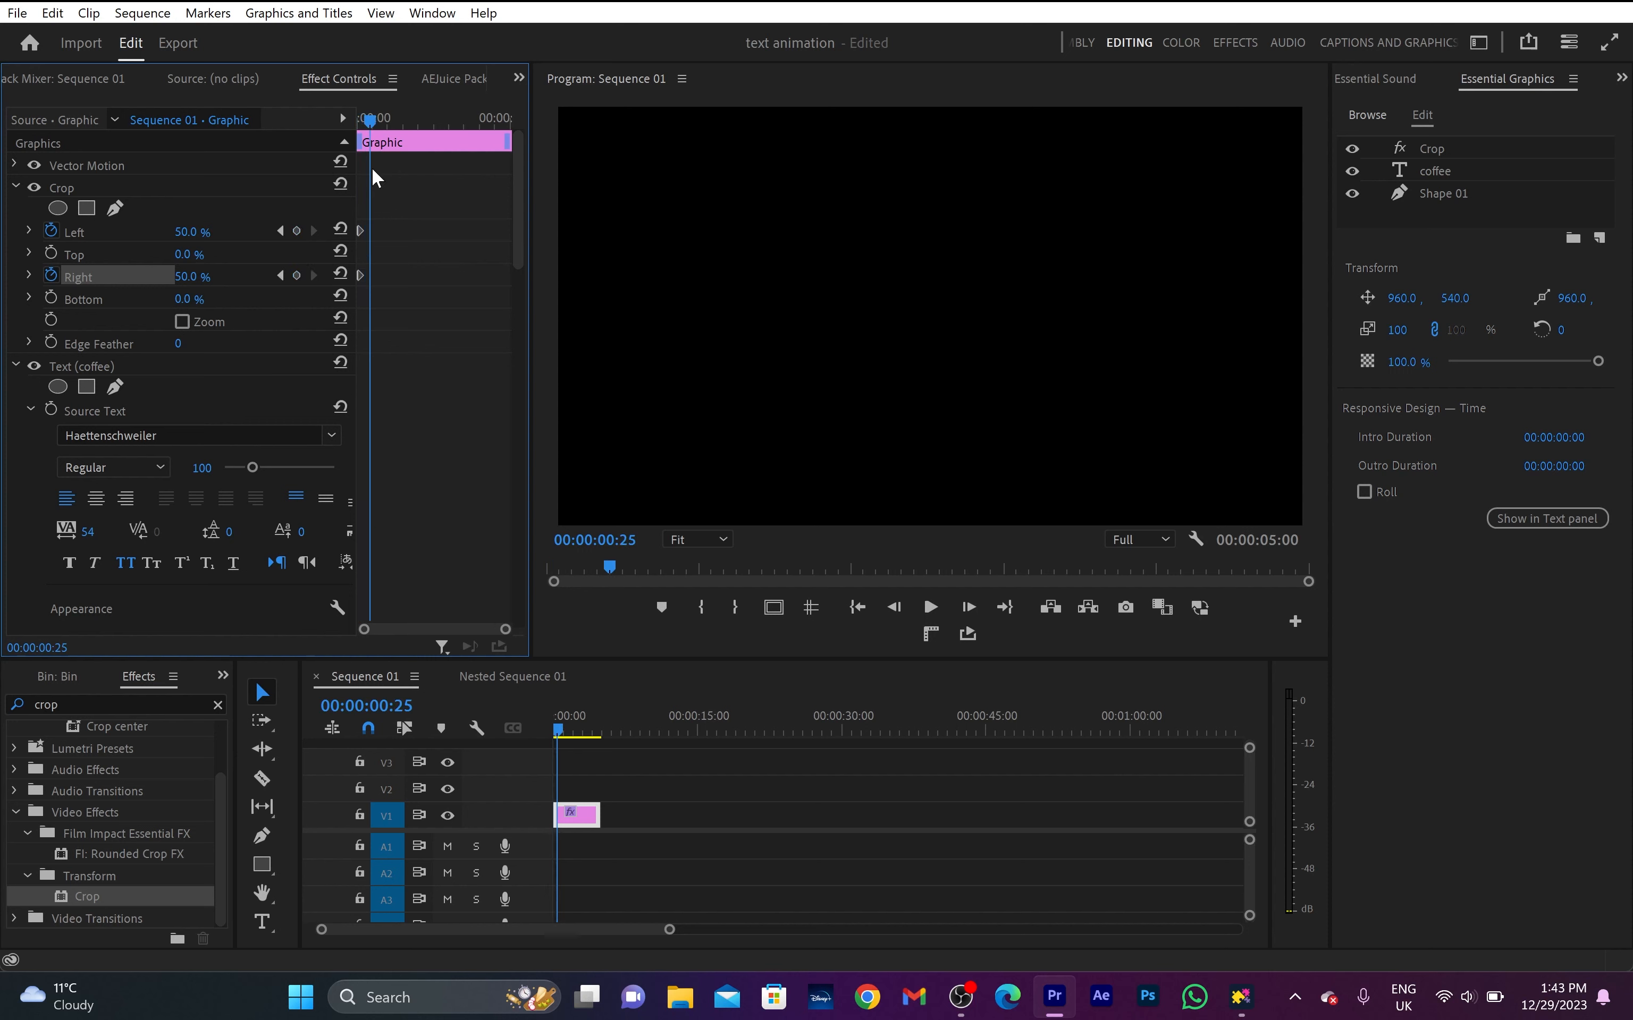
left_click(340, 272)
left_click(343, 226)
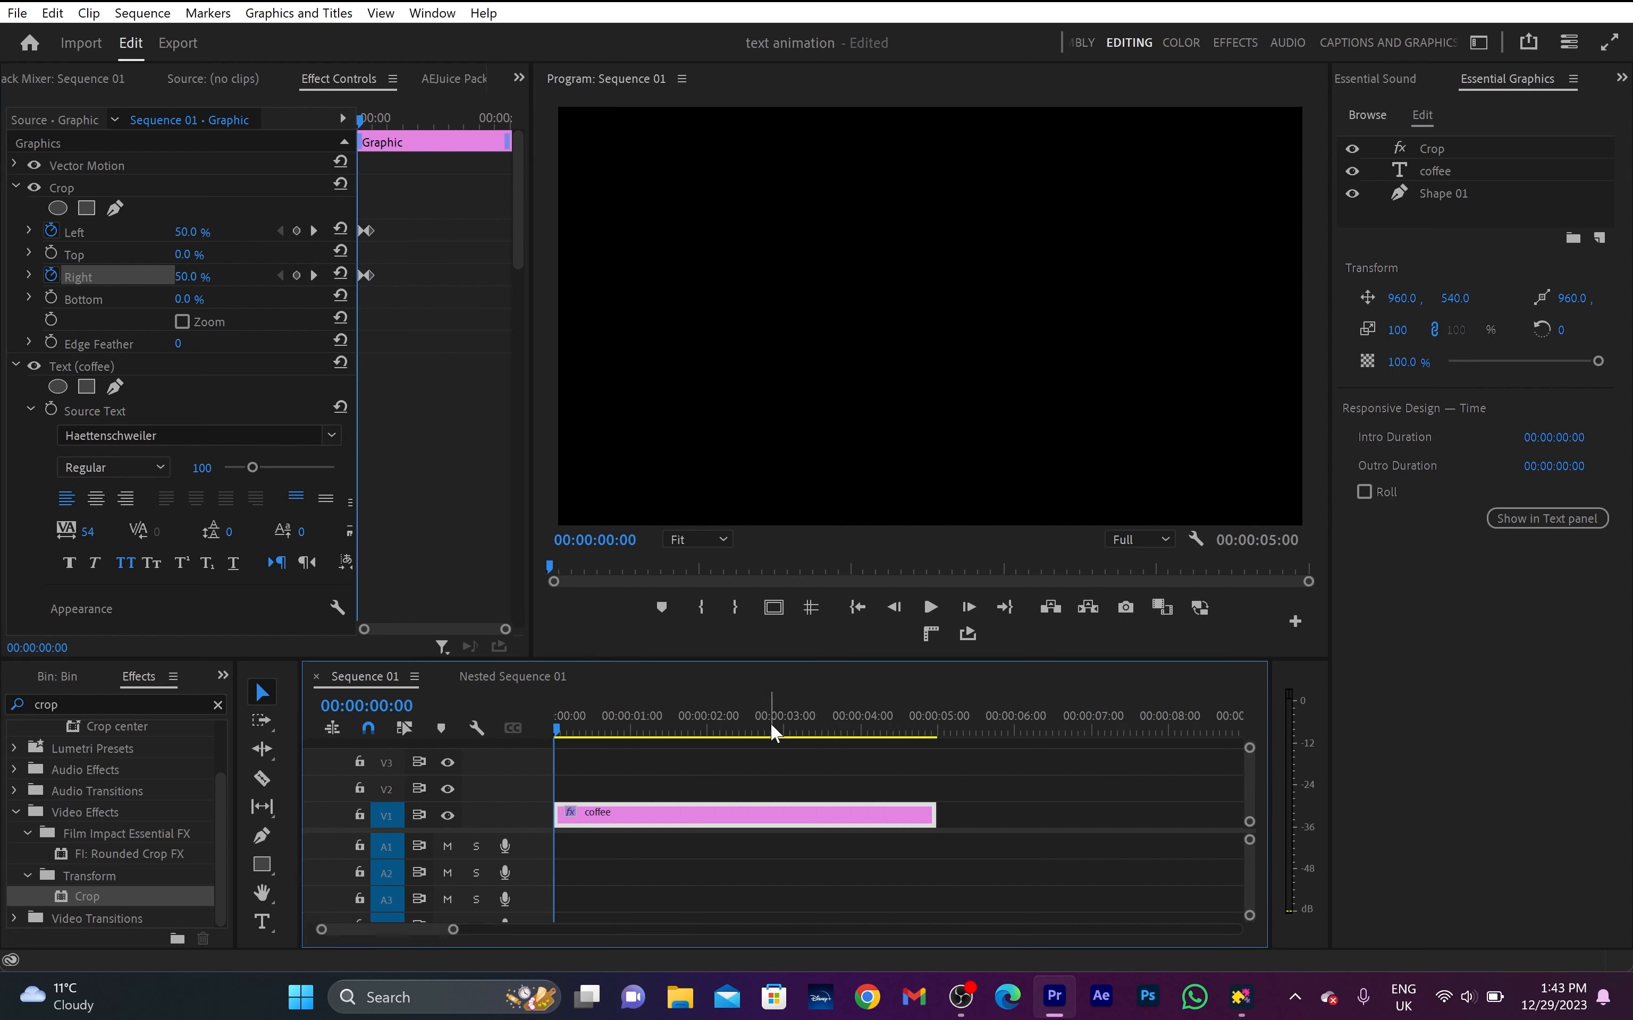
key("space")
key("space")
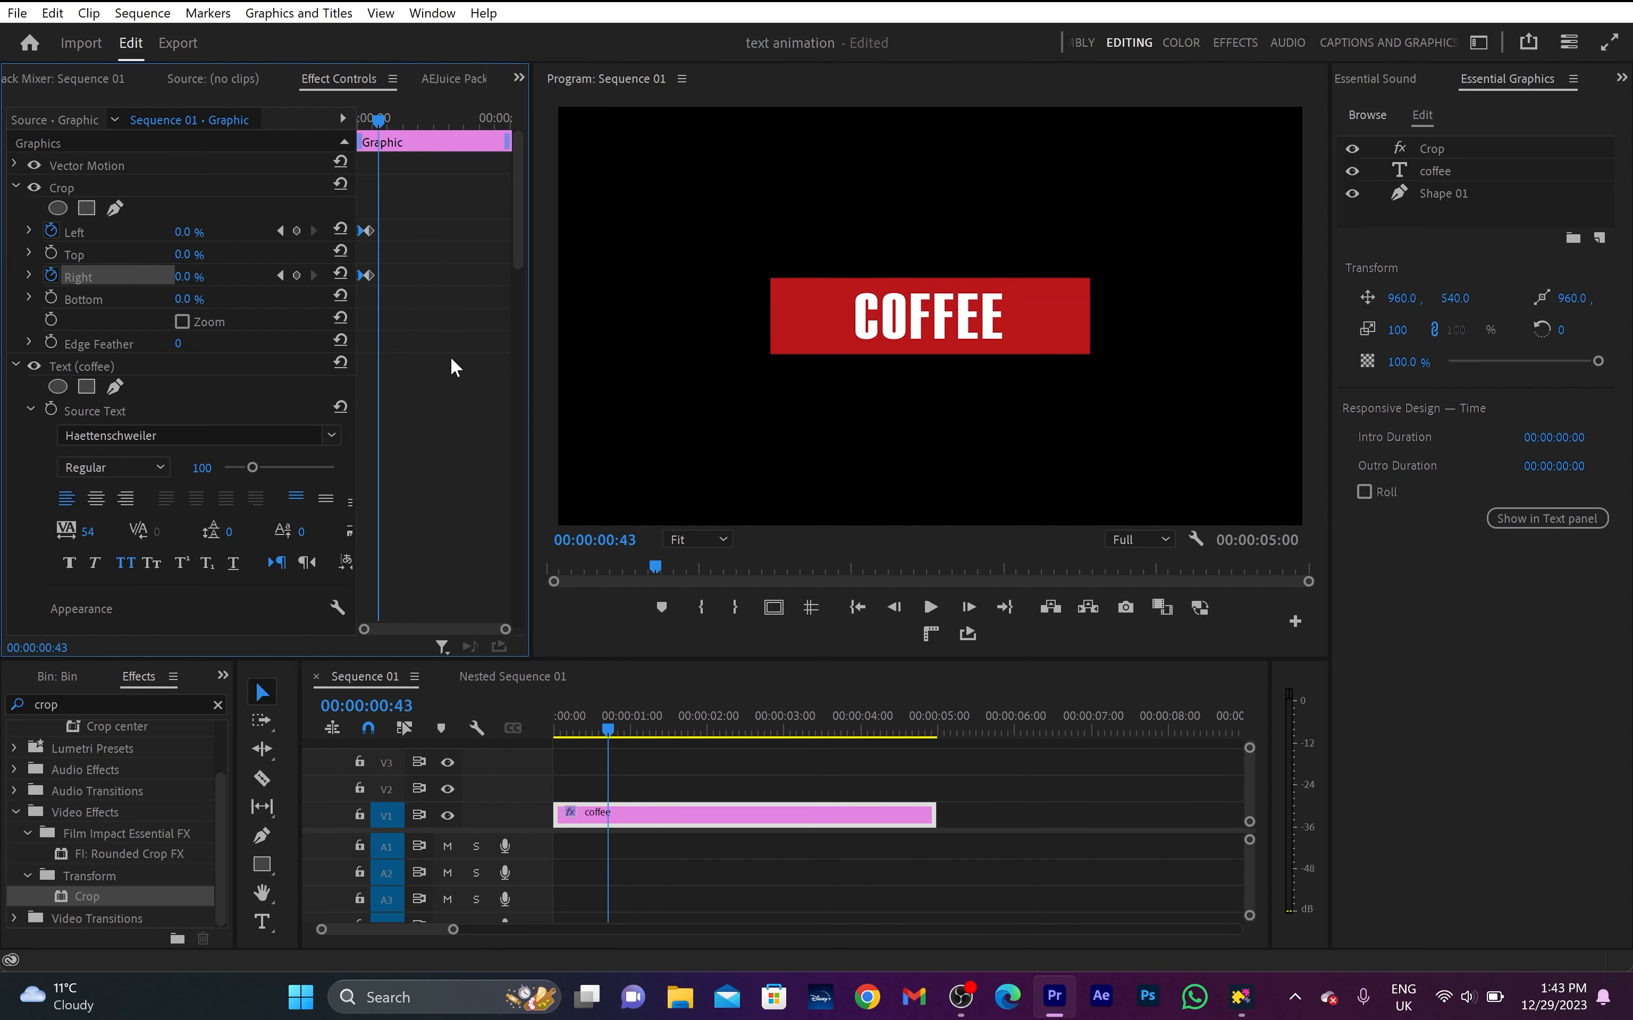
- Apply Ease Out to the rotation keyframing of Shape 01 and play the animation from the start
scroll(439, 375, "down", 10)
scroll(396, 437, "down", 5)
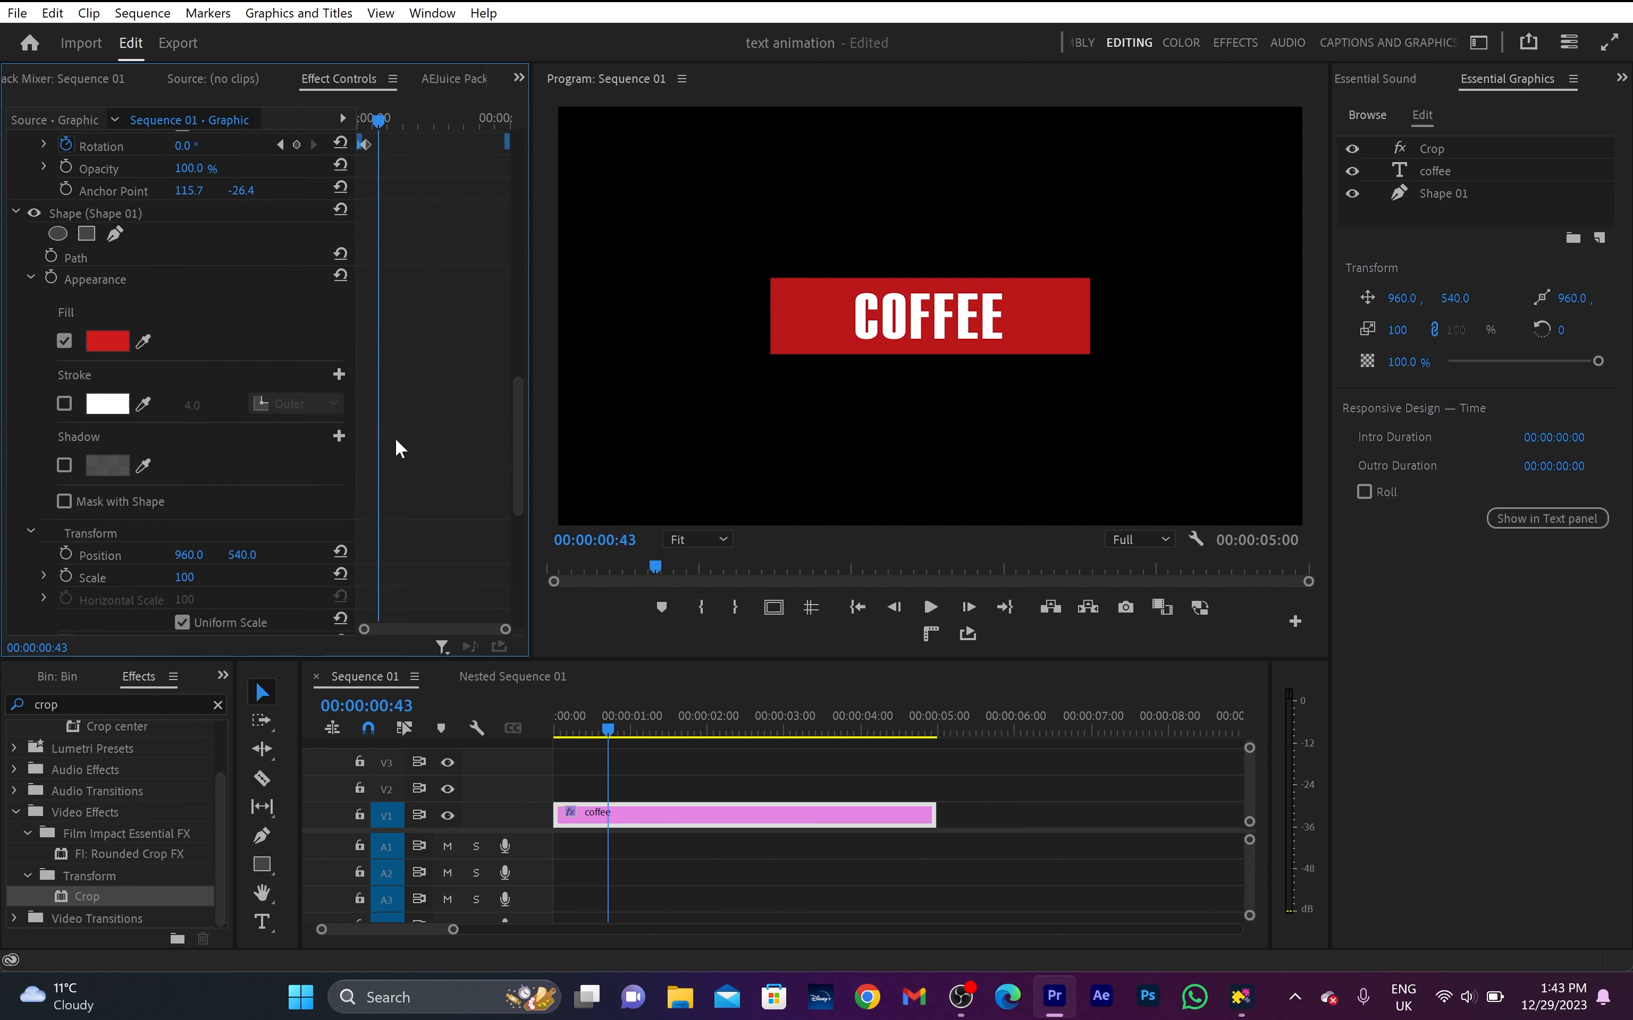
right_click(362, 538)
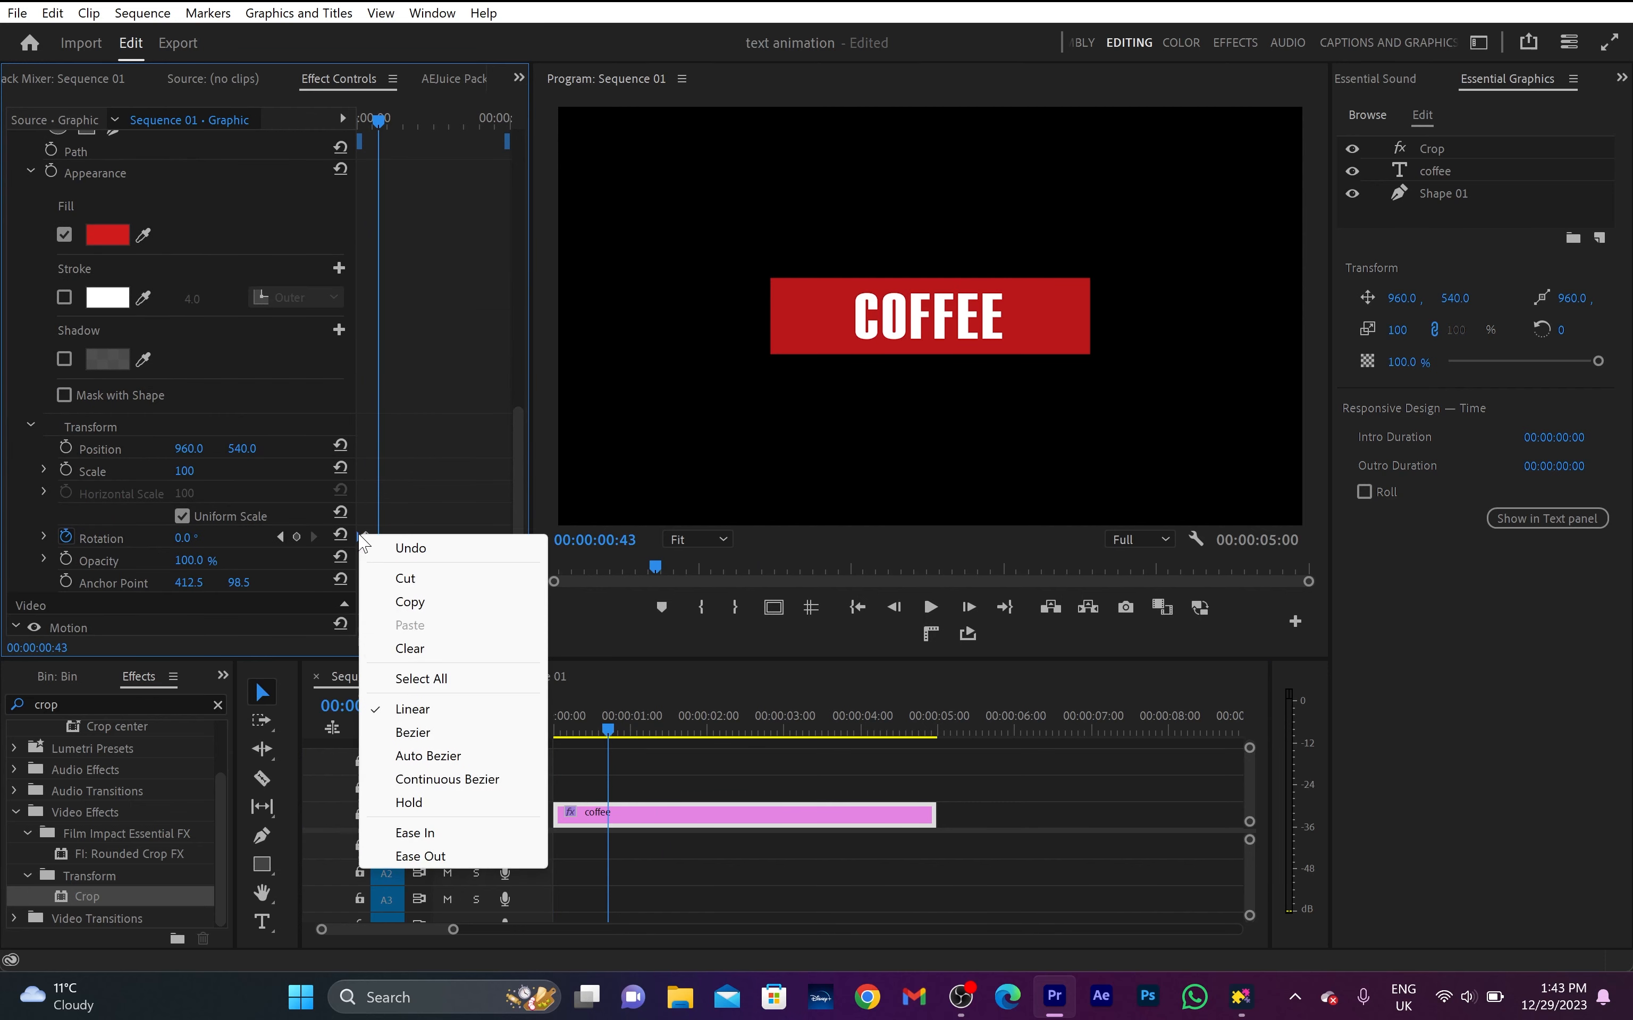
left_click(486, 856)
key("Home")
key("space")
key("space")
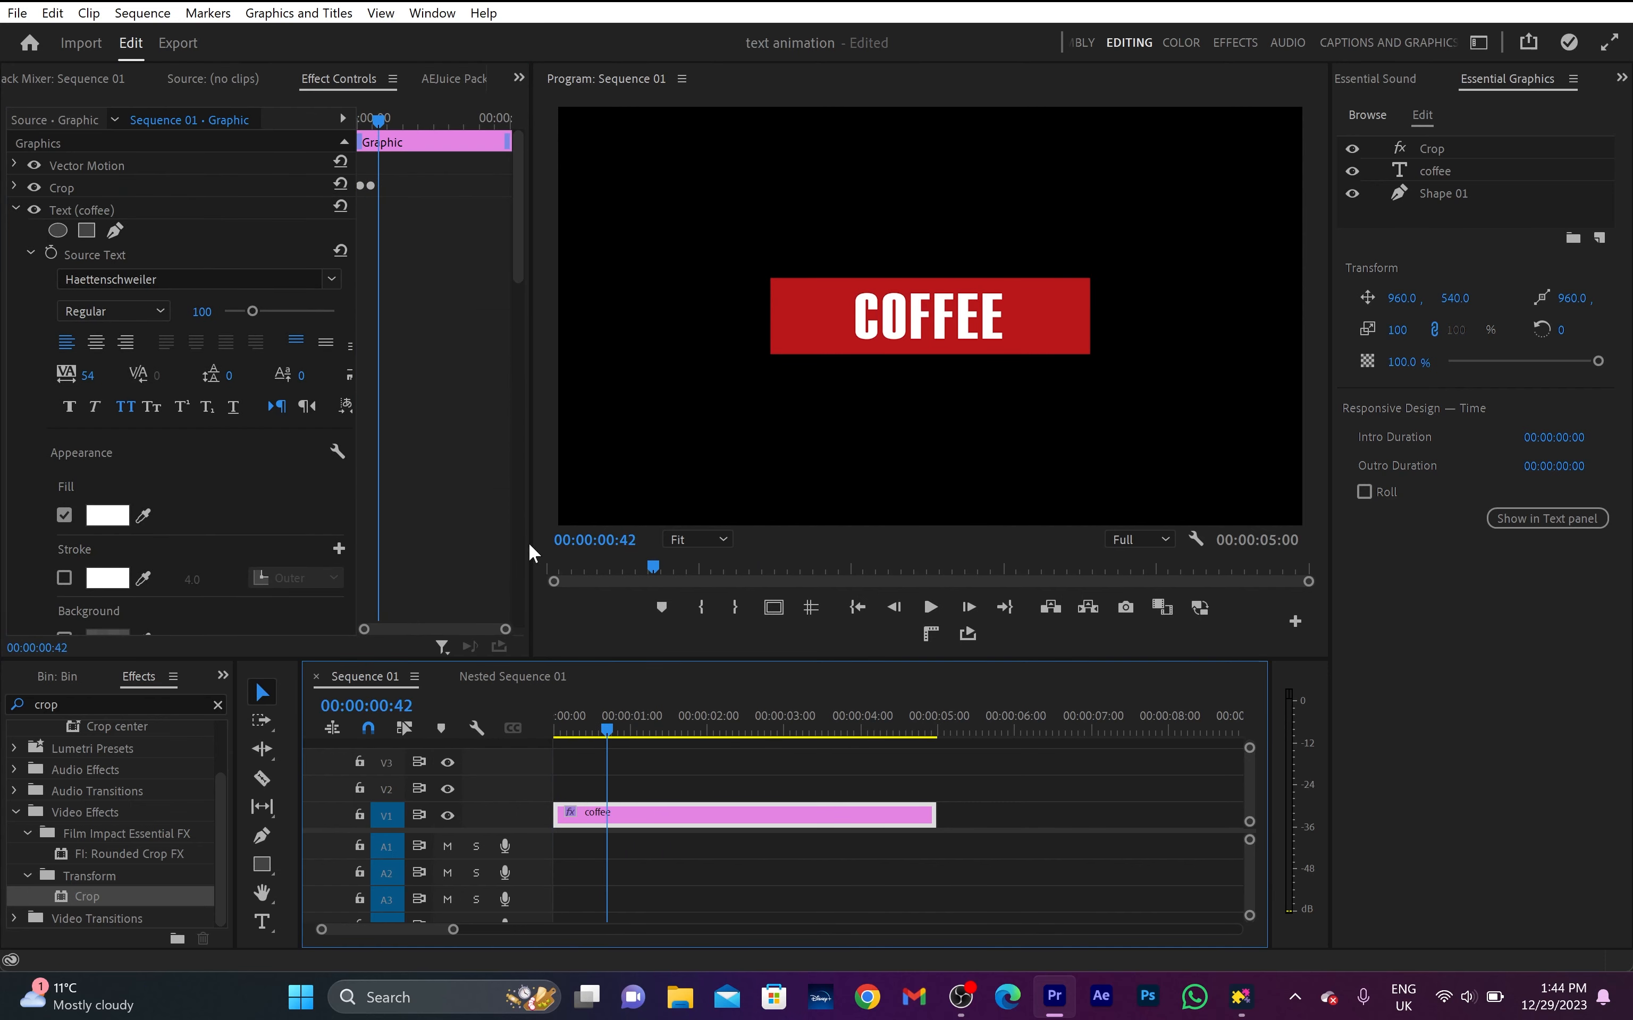
left_click_drag(606, 732, 540, 740)
key("space")
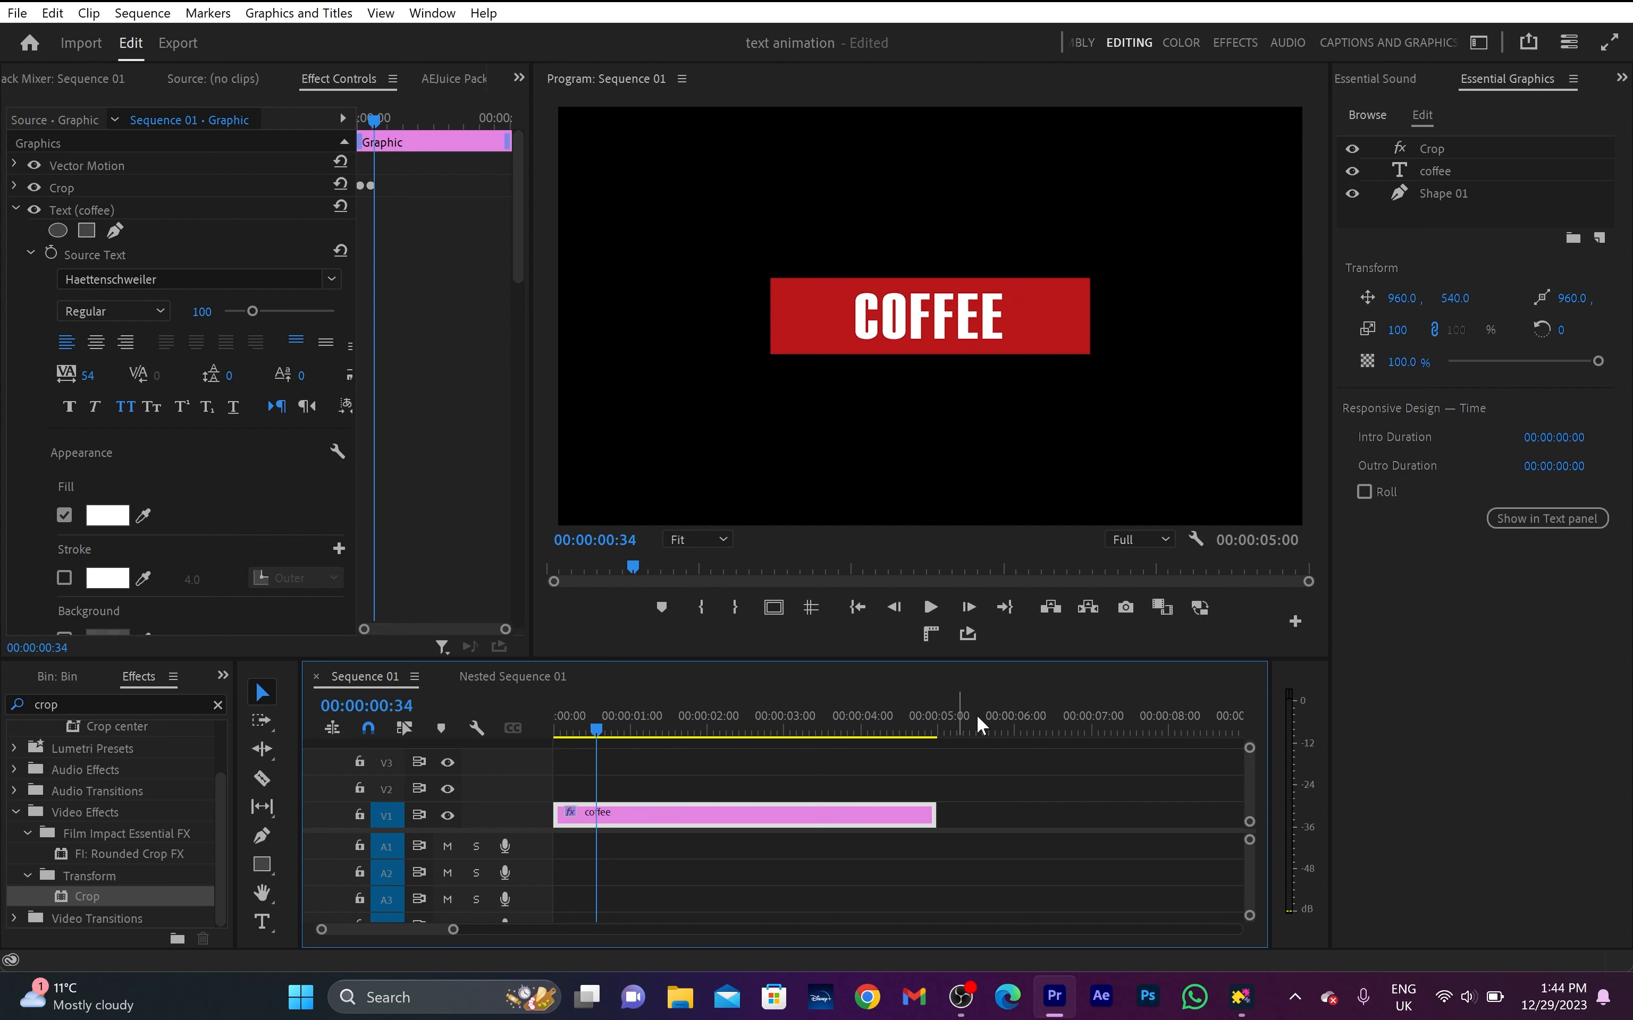
- Duplicate the coffee text and Shape 01 layers, placing the text copy above the shape copy over the Crop layer
left_click(1420, 173)
right_click(1429, 168)
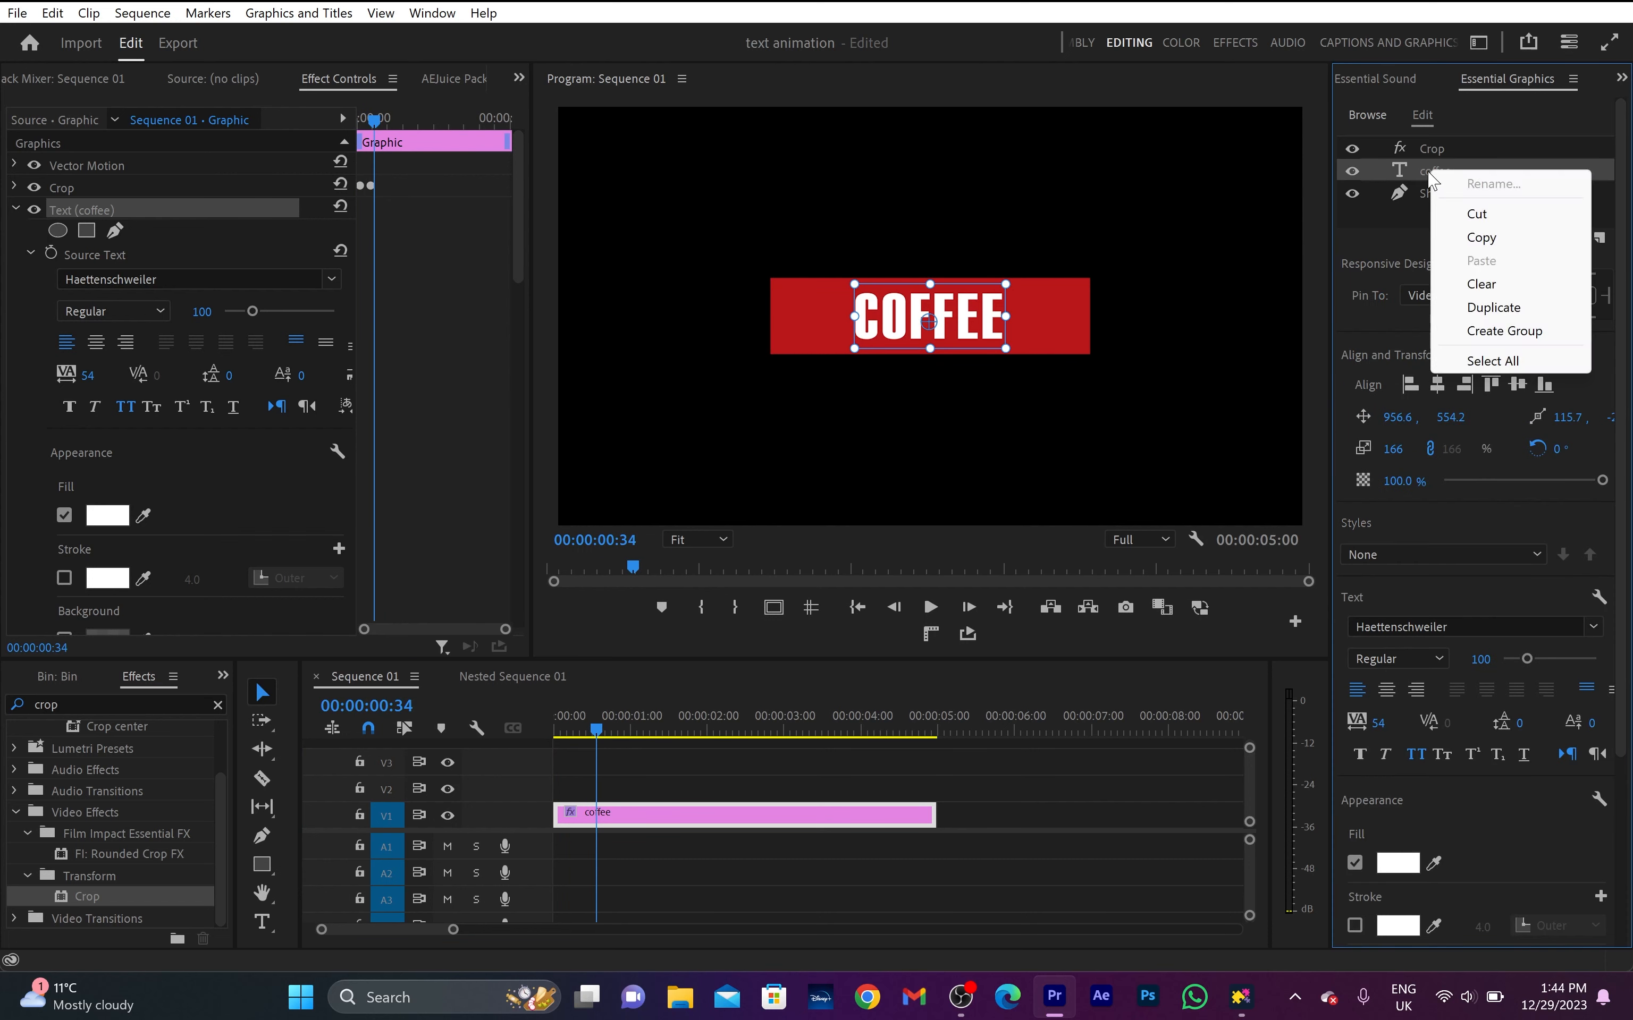
left_click(1480, 305)
left_click(1443, 215)
right_click(1457, 216)
left_click(1511, 355)
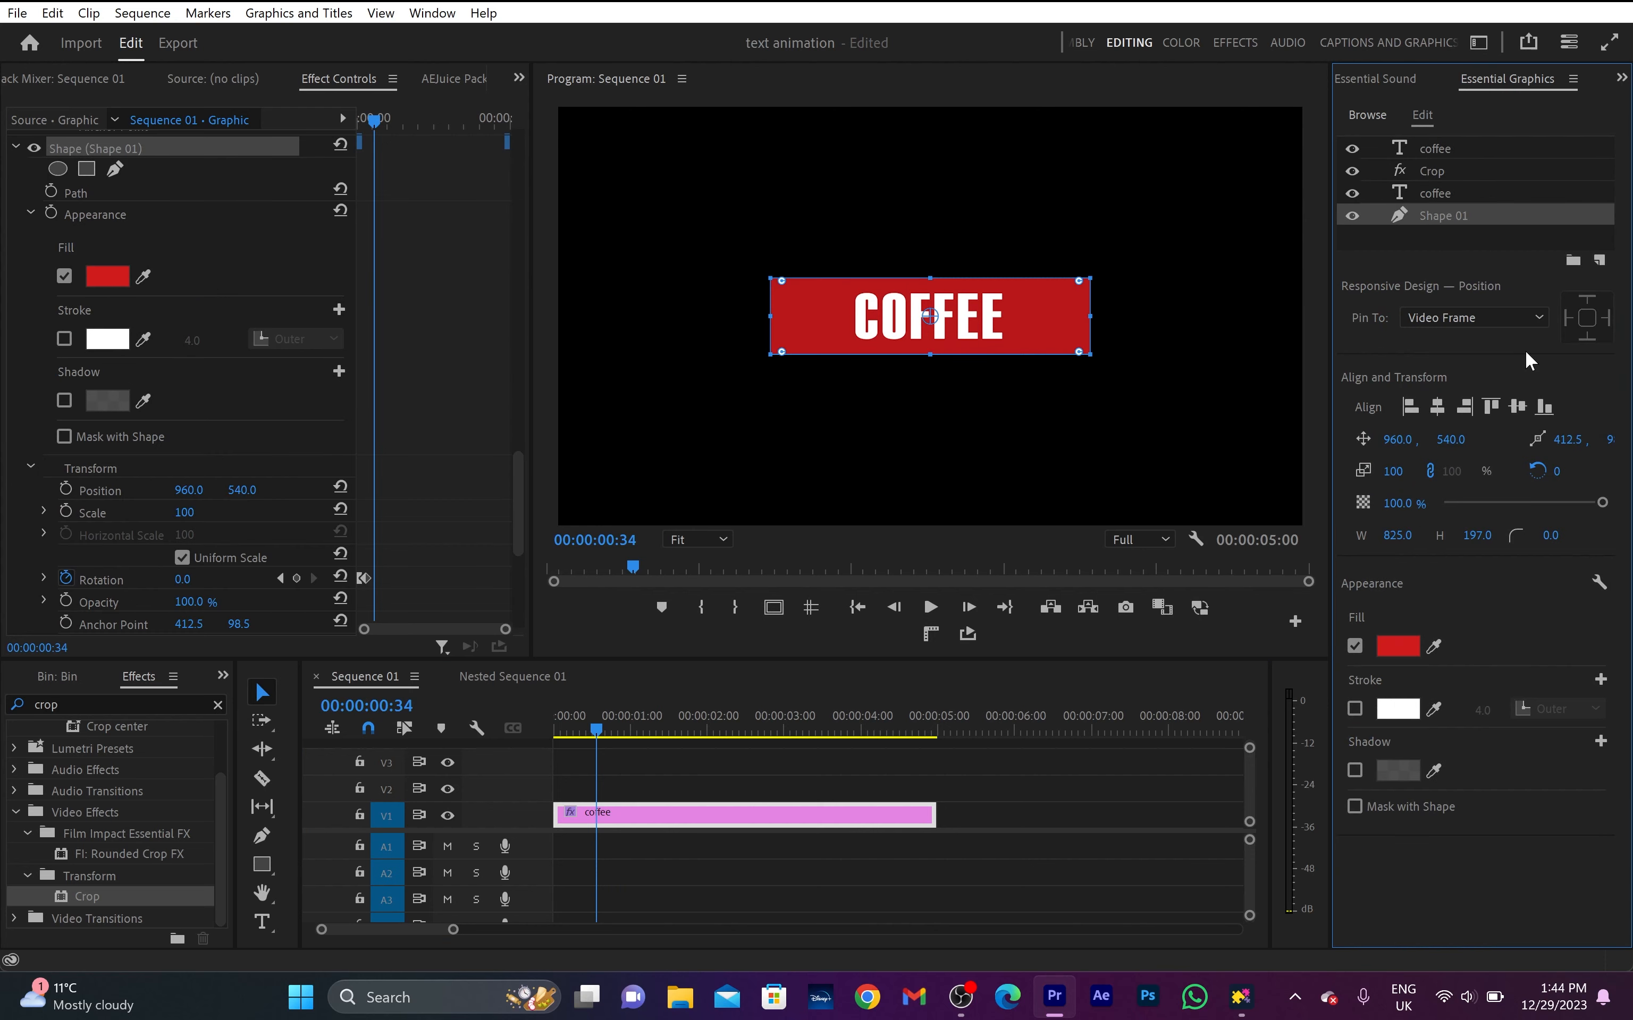
left_click_drag(1444, 171, 1444, 148)
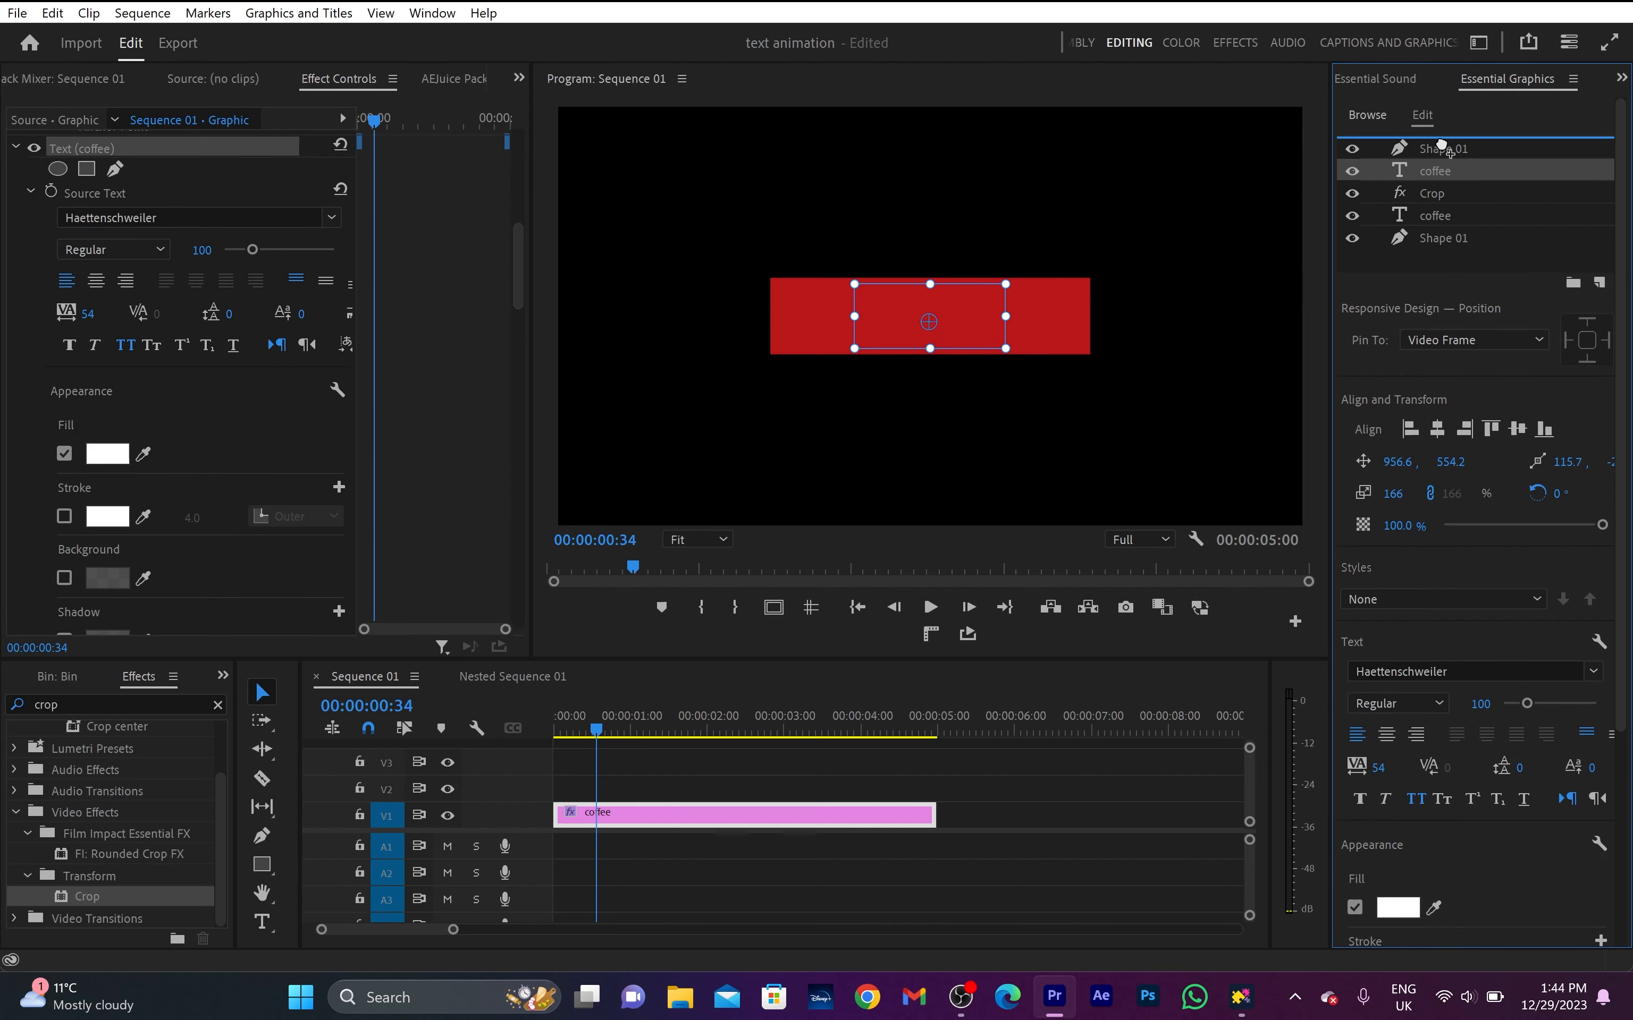
left_click(1446, 173)
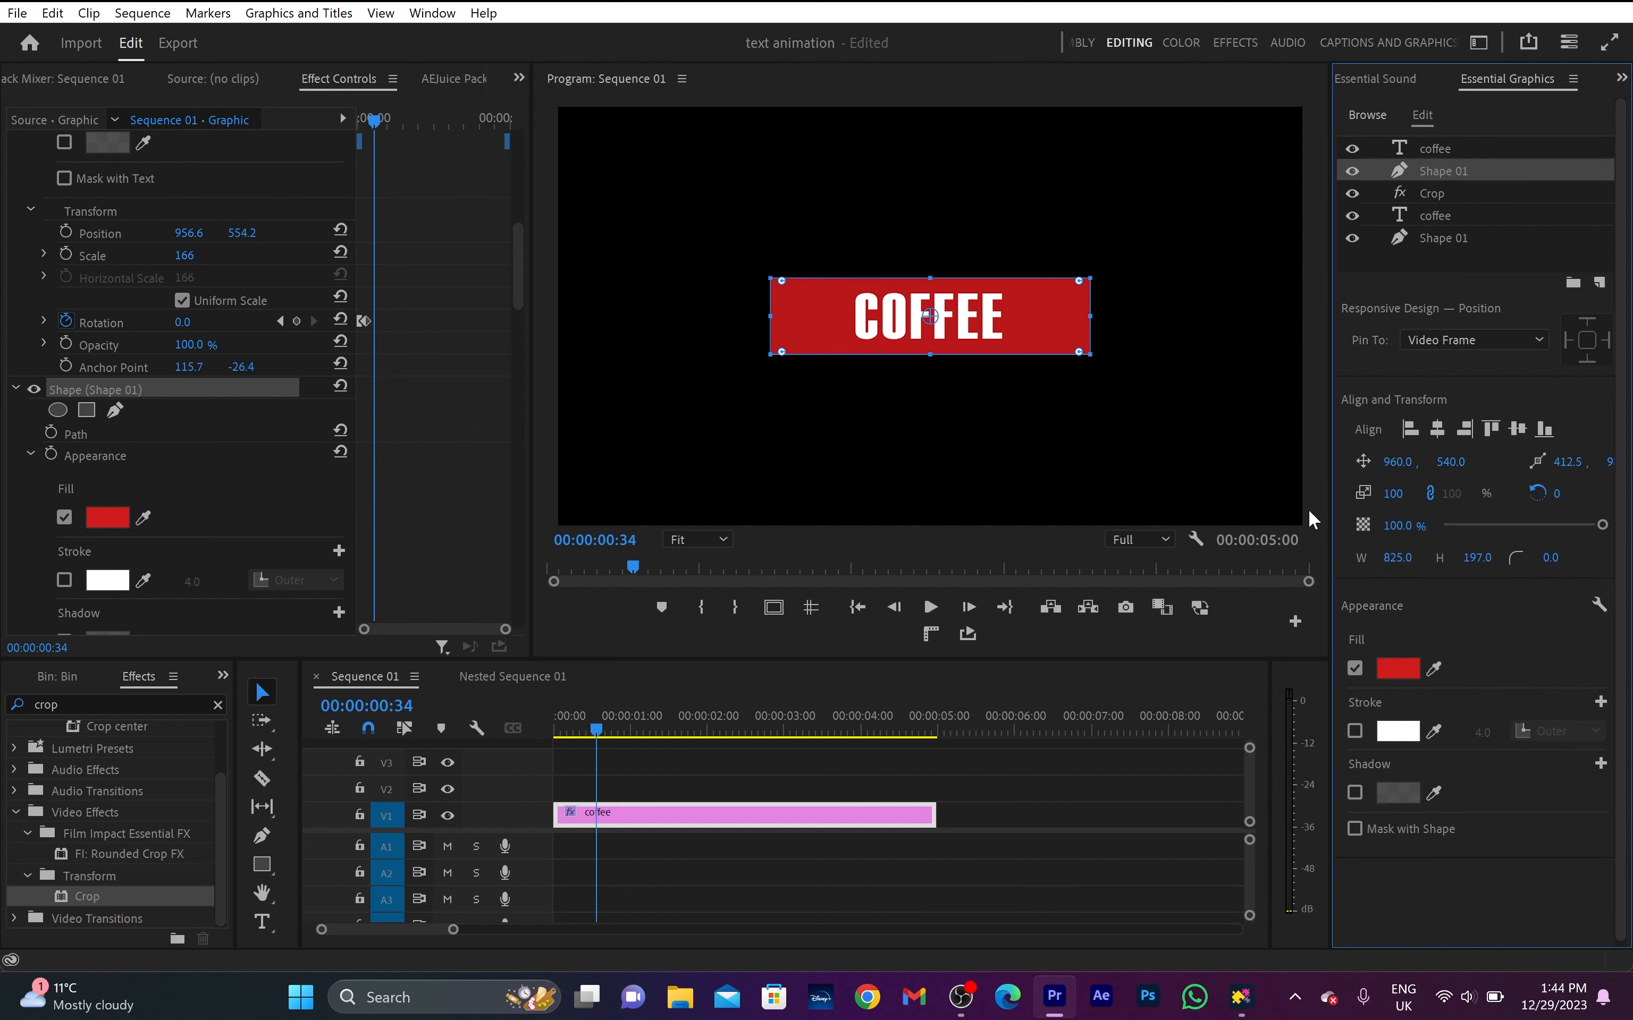
- Change the fill of the upper Shape 01 copy to blue 4C7BDC
left_click(1413, 669)
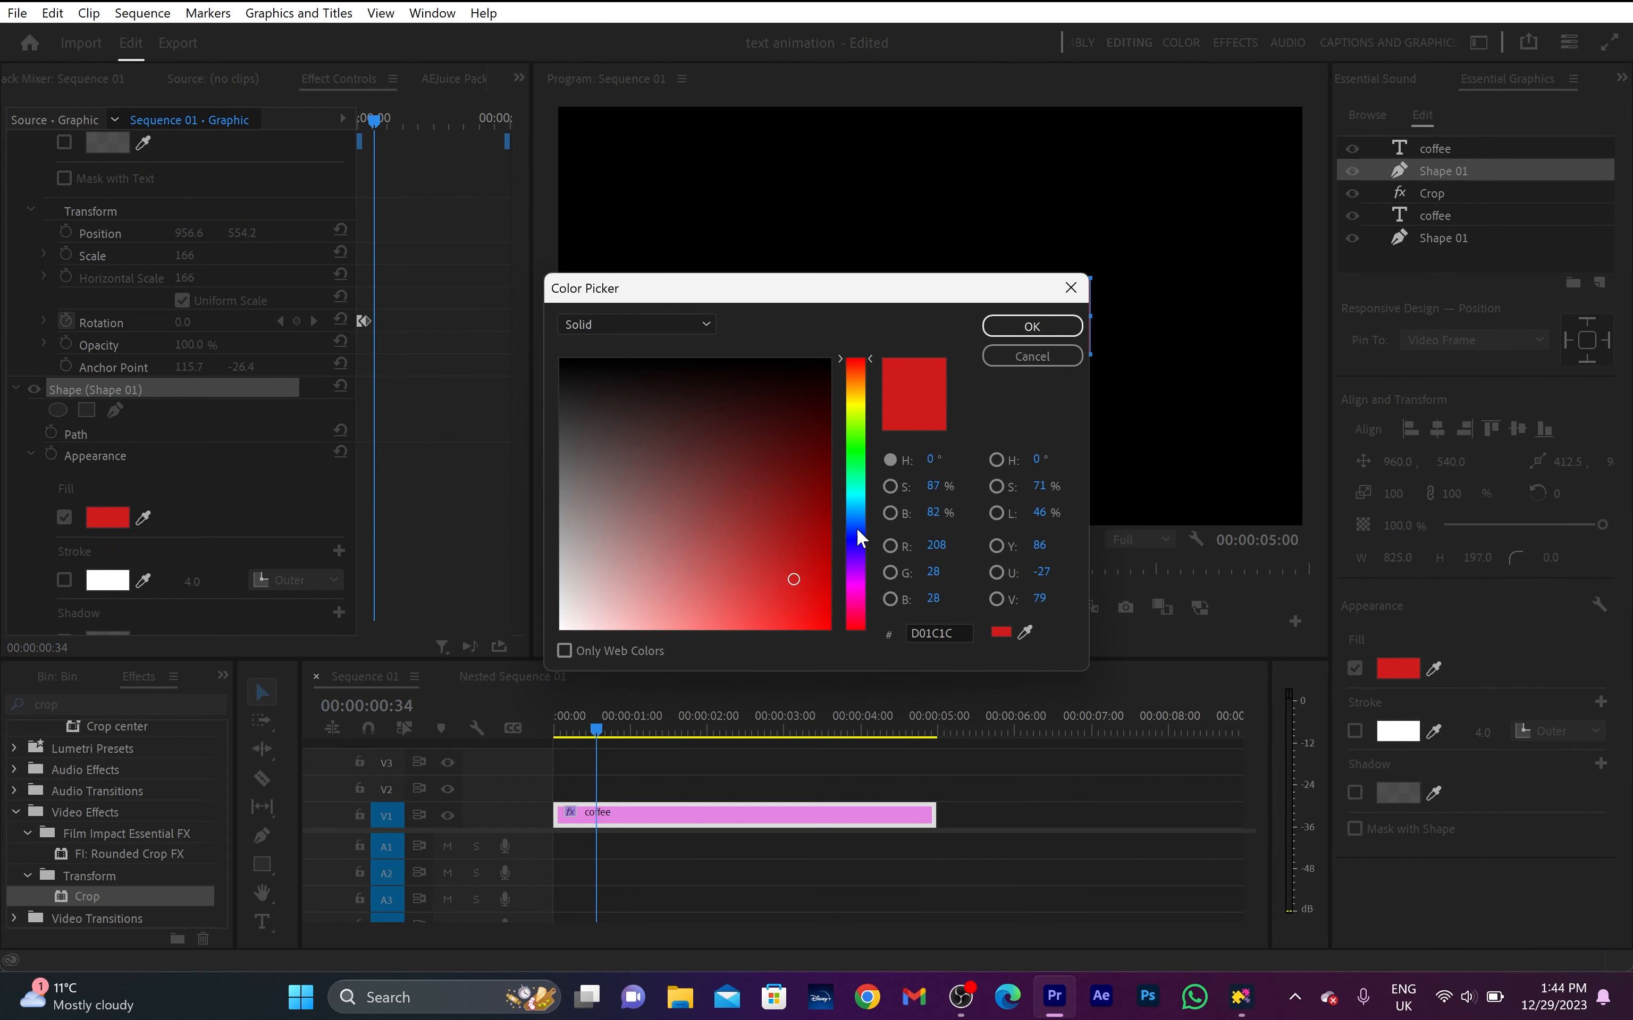
left_click(856, 525)
left_click_drag(796, 585, 736, 591)
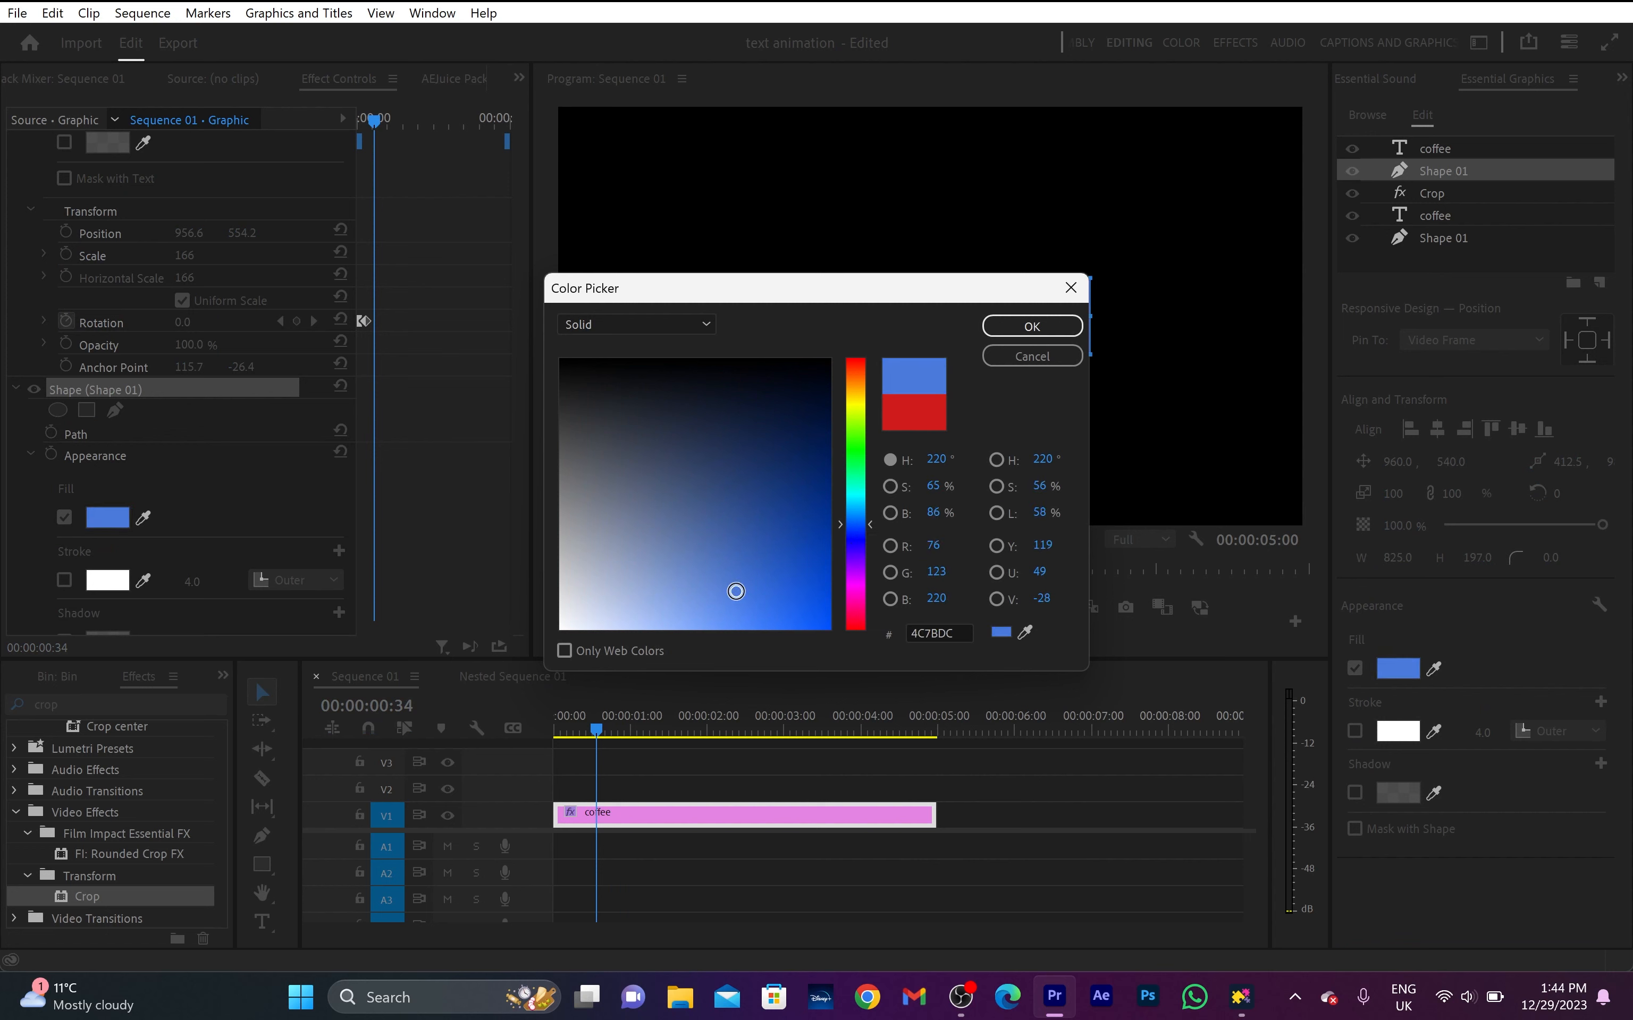
left_click(995, 333)
- Change the fill of the uppermost coffee text layer to black
left_click(1434, 150)
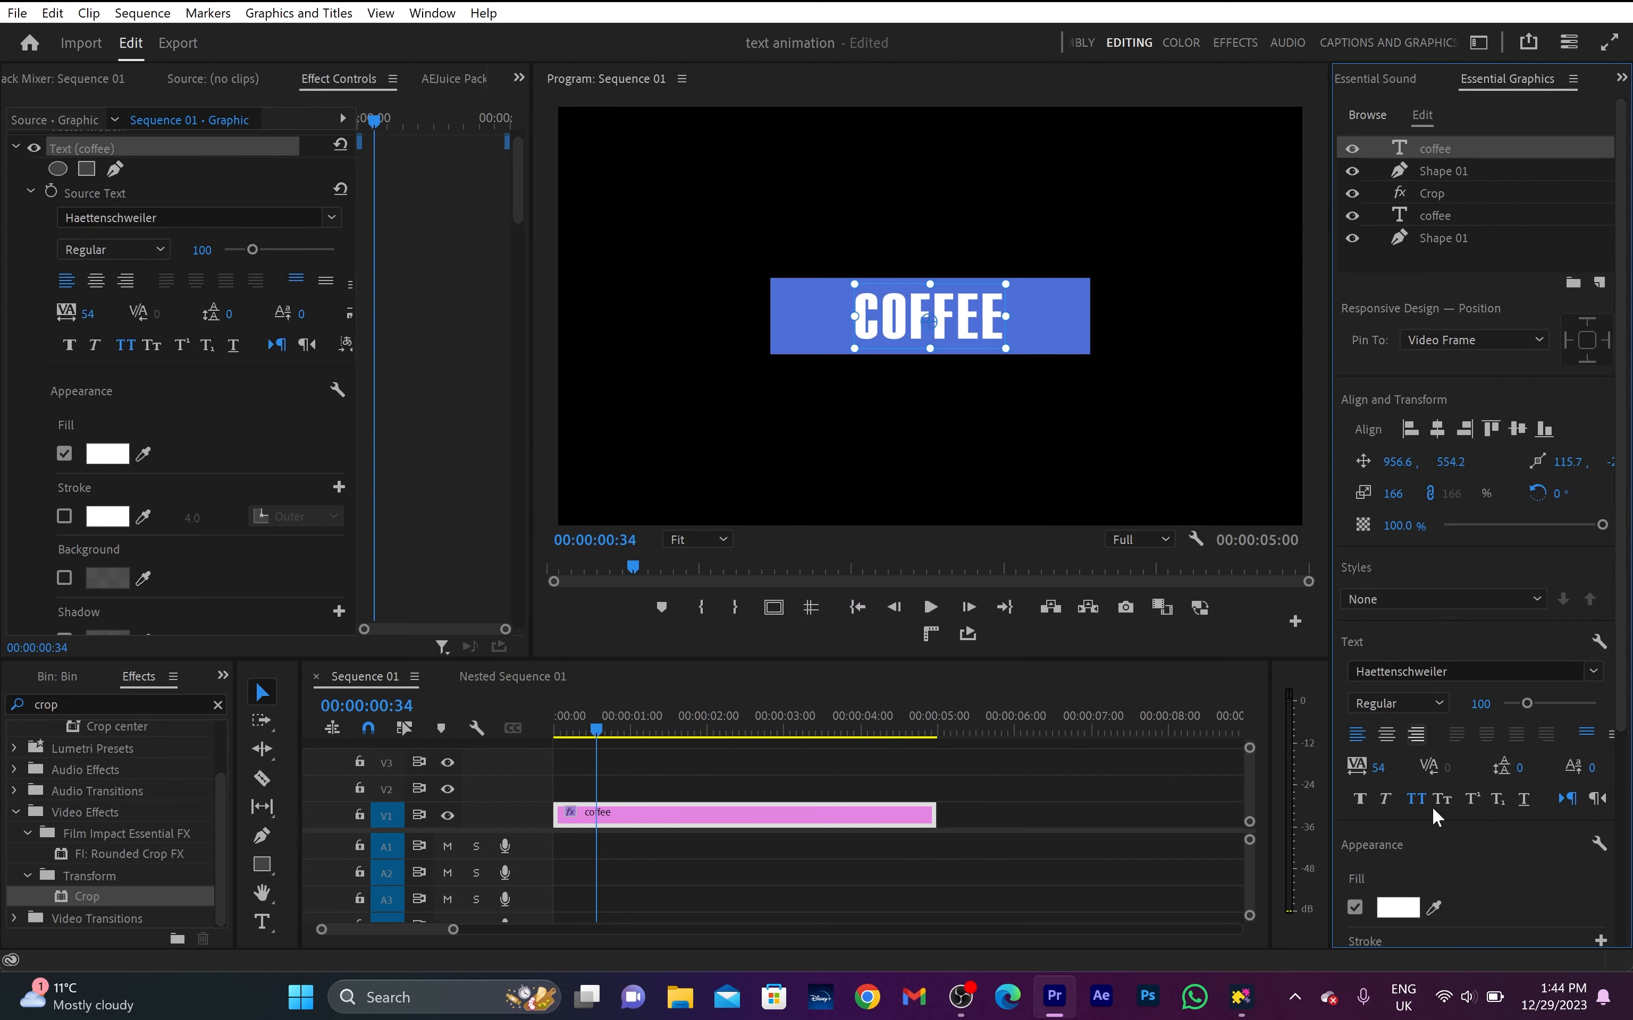
scroll(1398, 908, "down", 2)
left_click(1398, 823)
left_click_drag(656, 392, 560, 366)
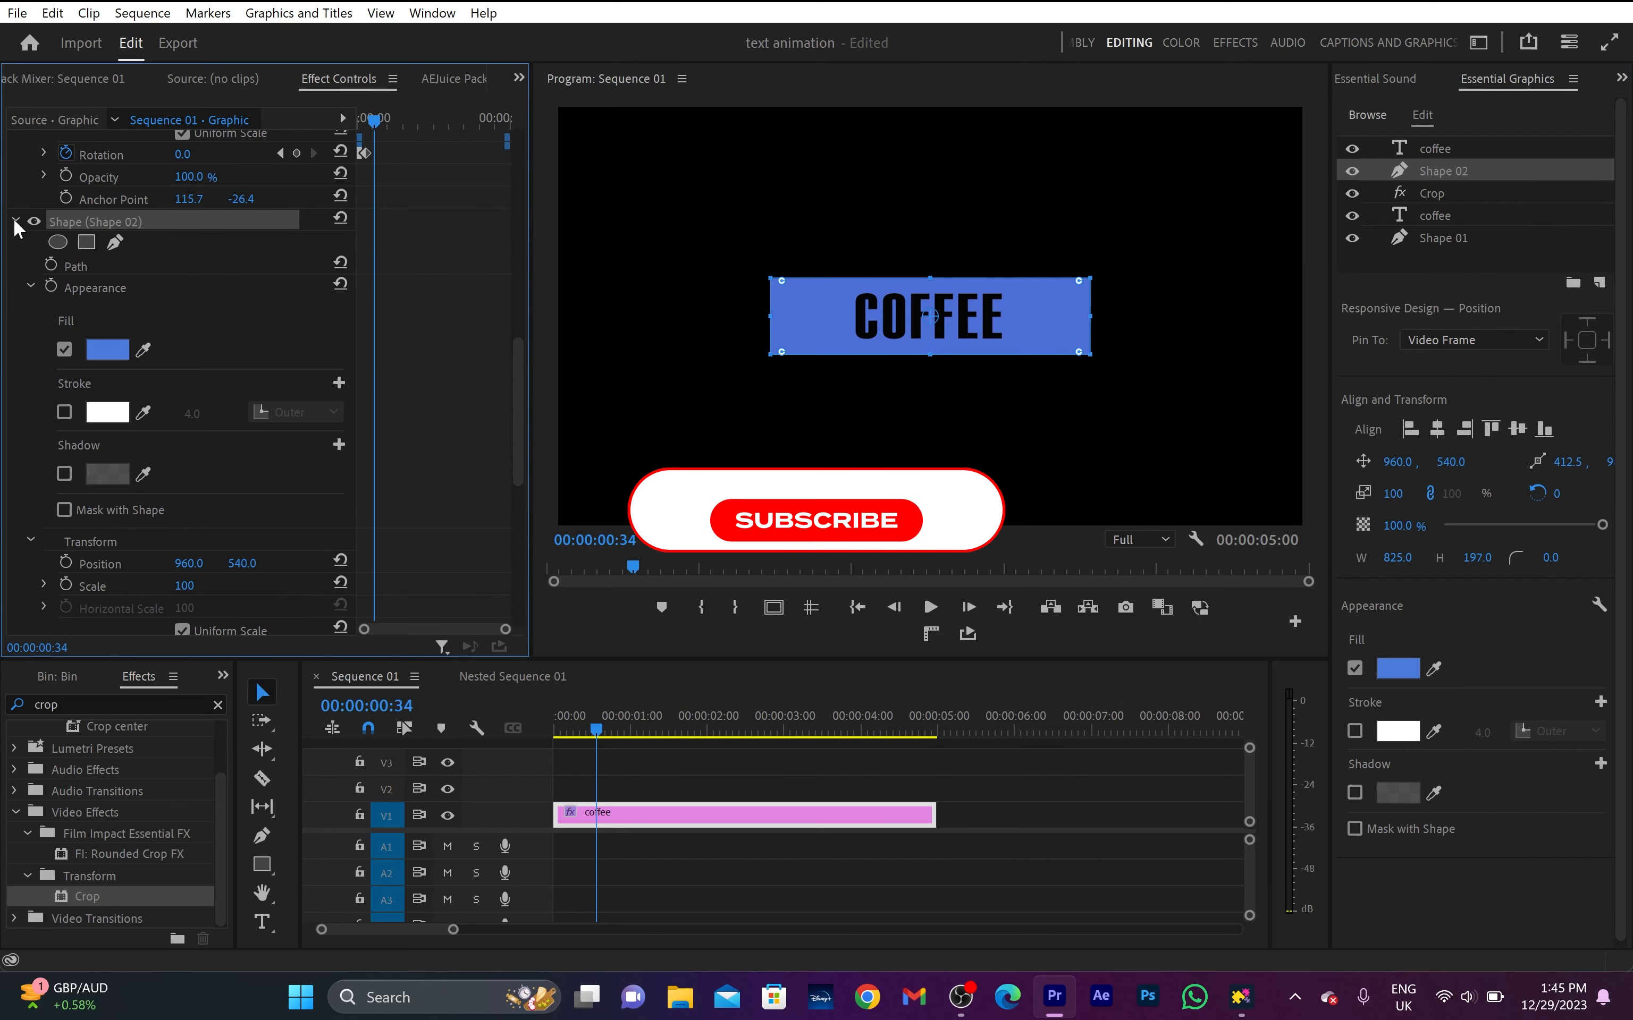
- Set Shape 02's Vertical Scale to 82 with Uniform Scale turned off, and delete its Rotation keyframes
scroll(185, 507, "down", 3)
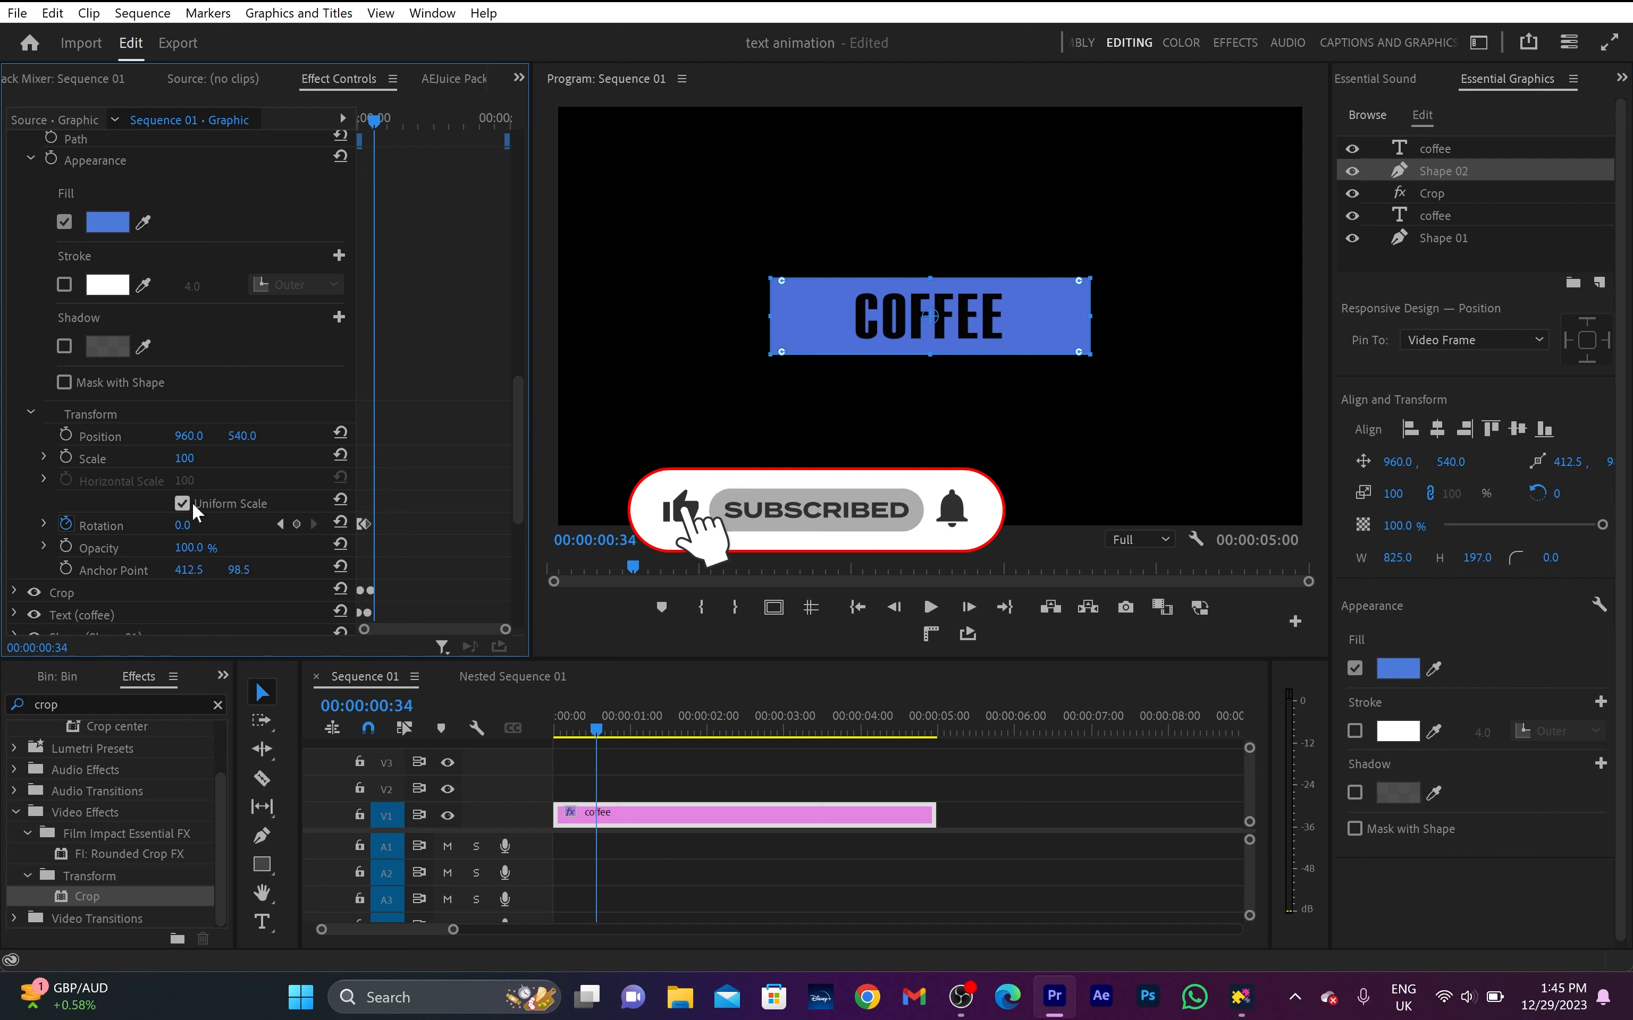
left_click(183, 502)
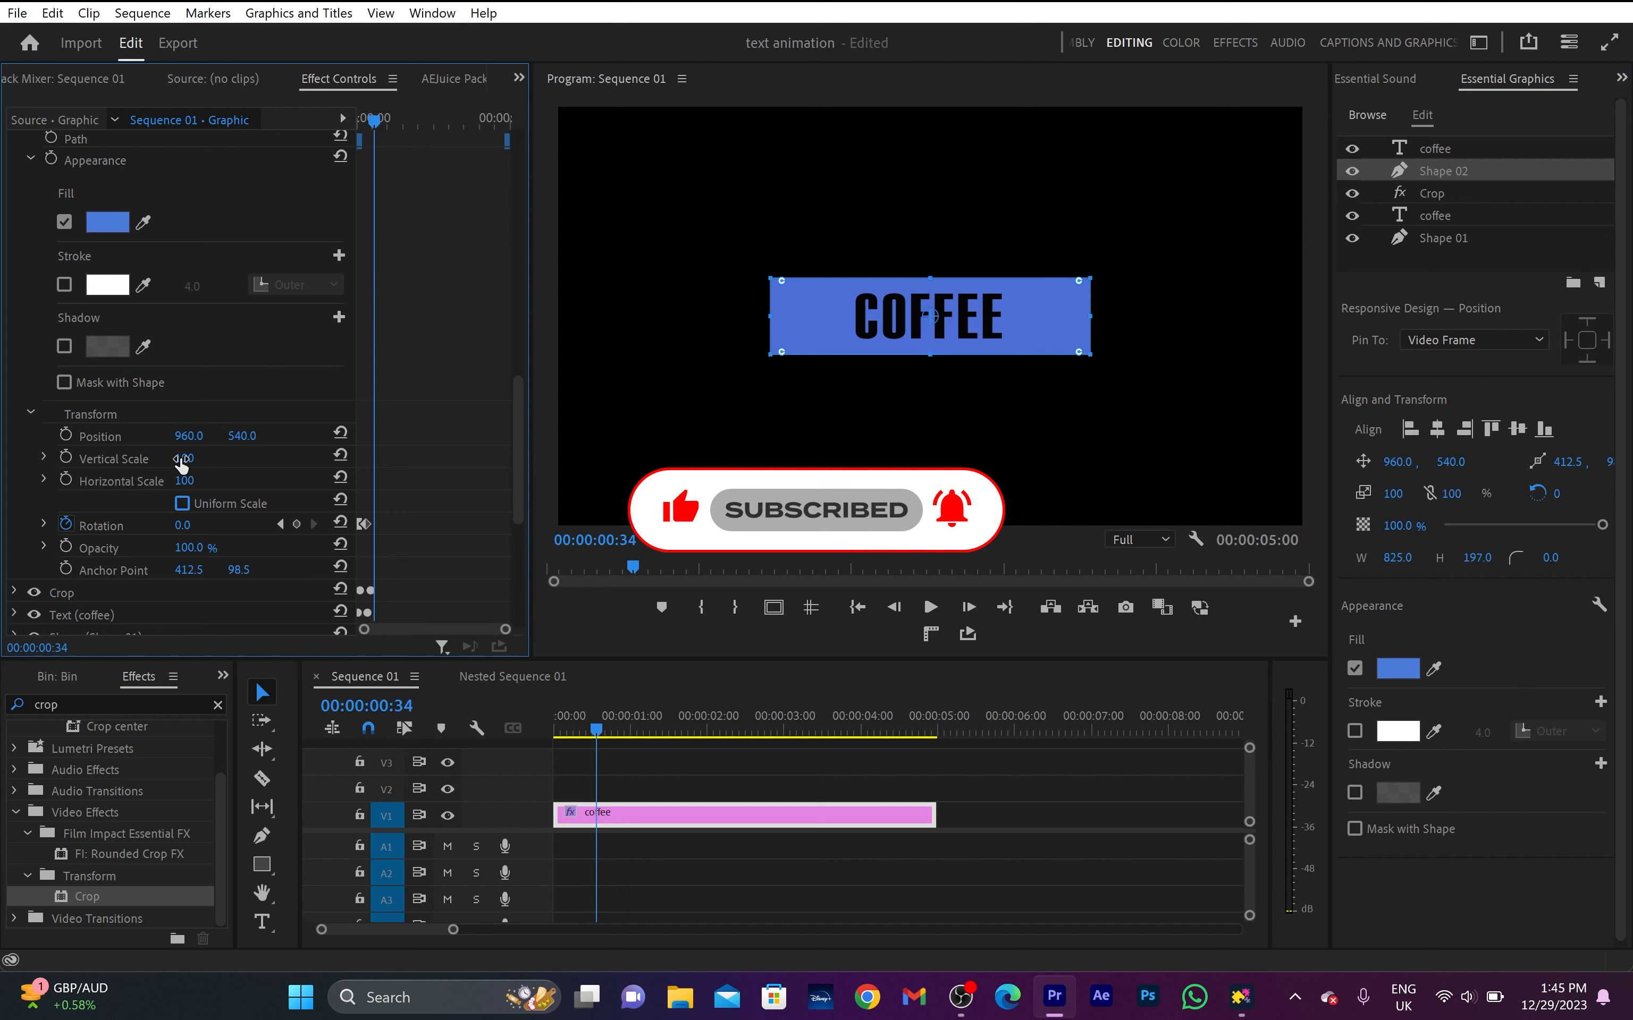
left_click_drag(181, 464, 171, 464)
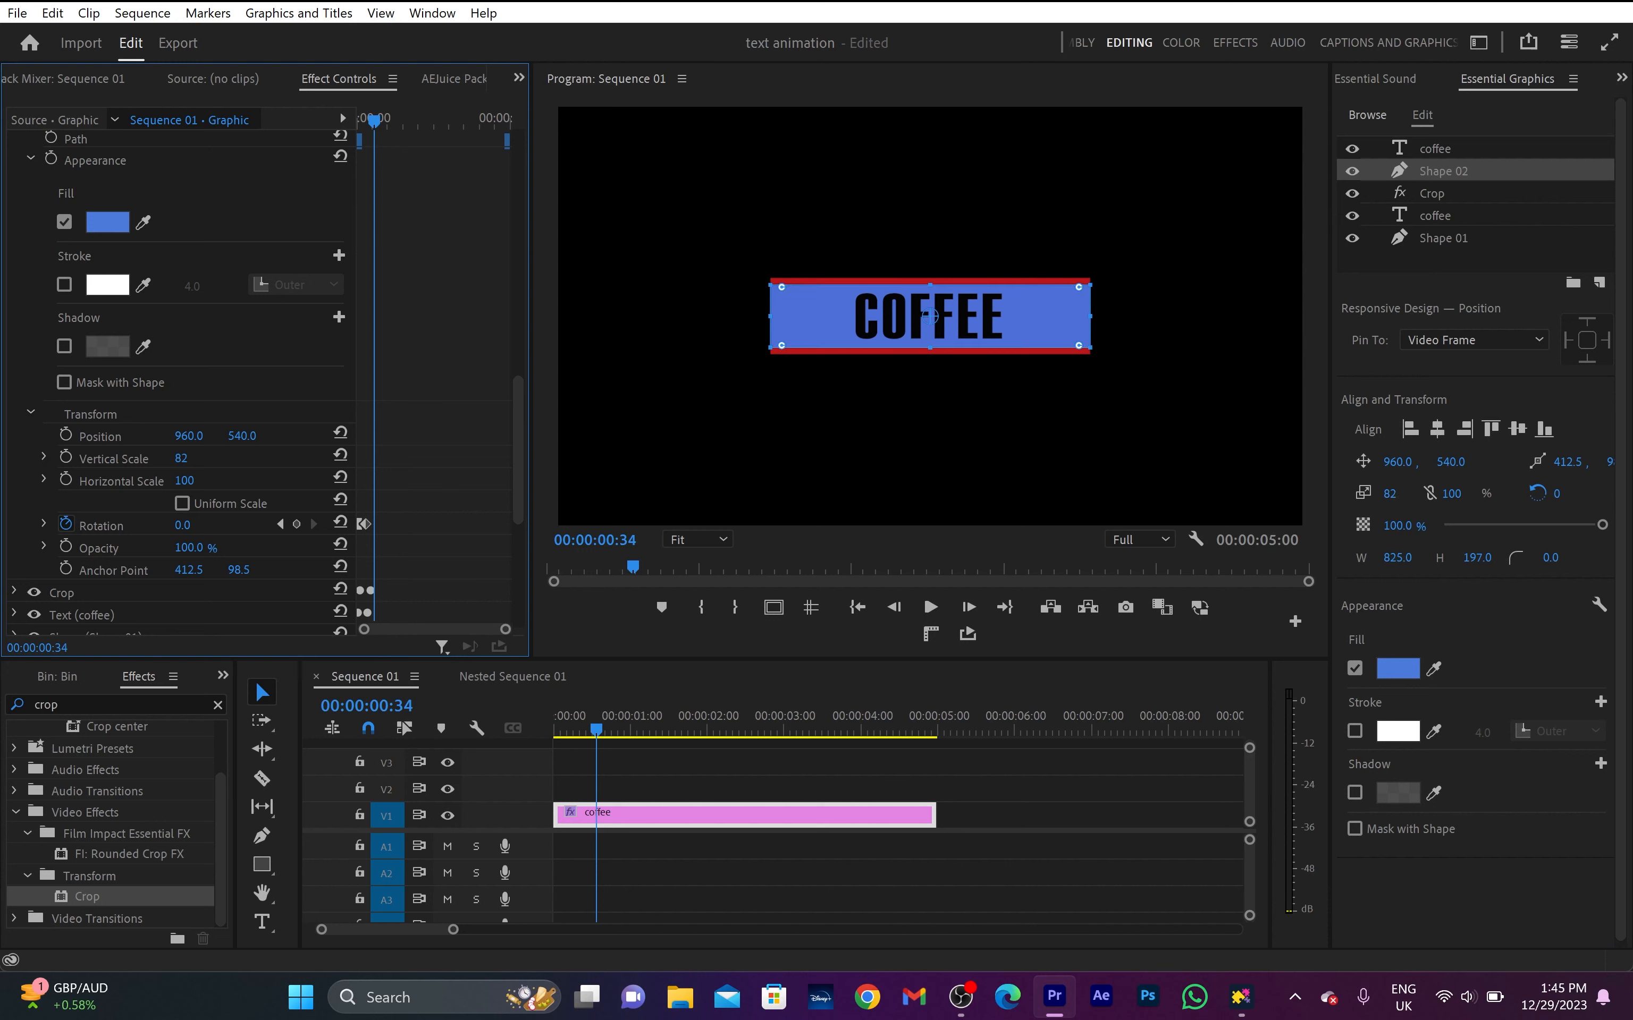
left_click(66, 525)
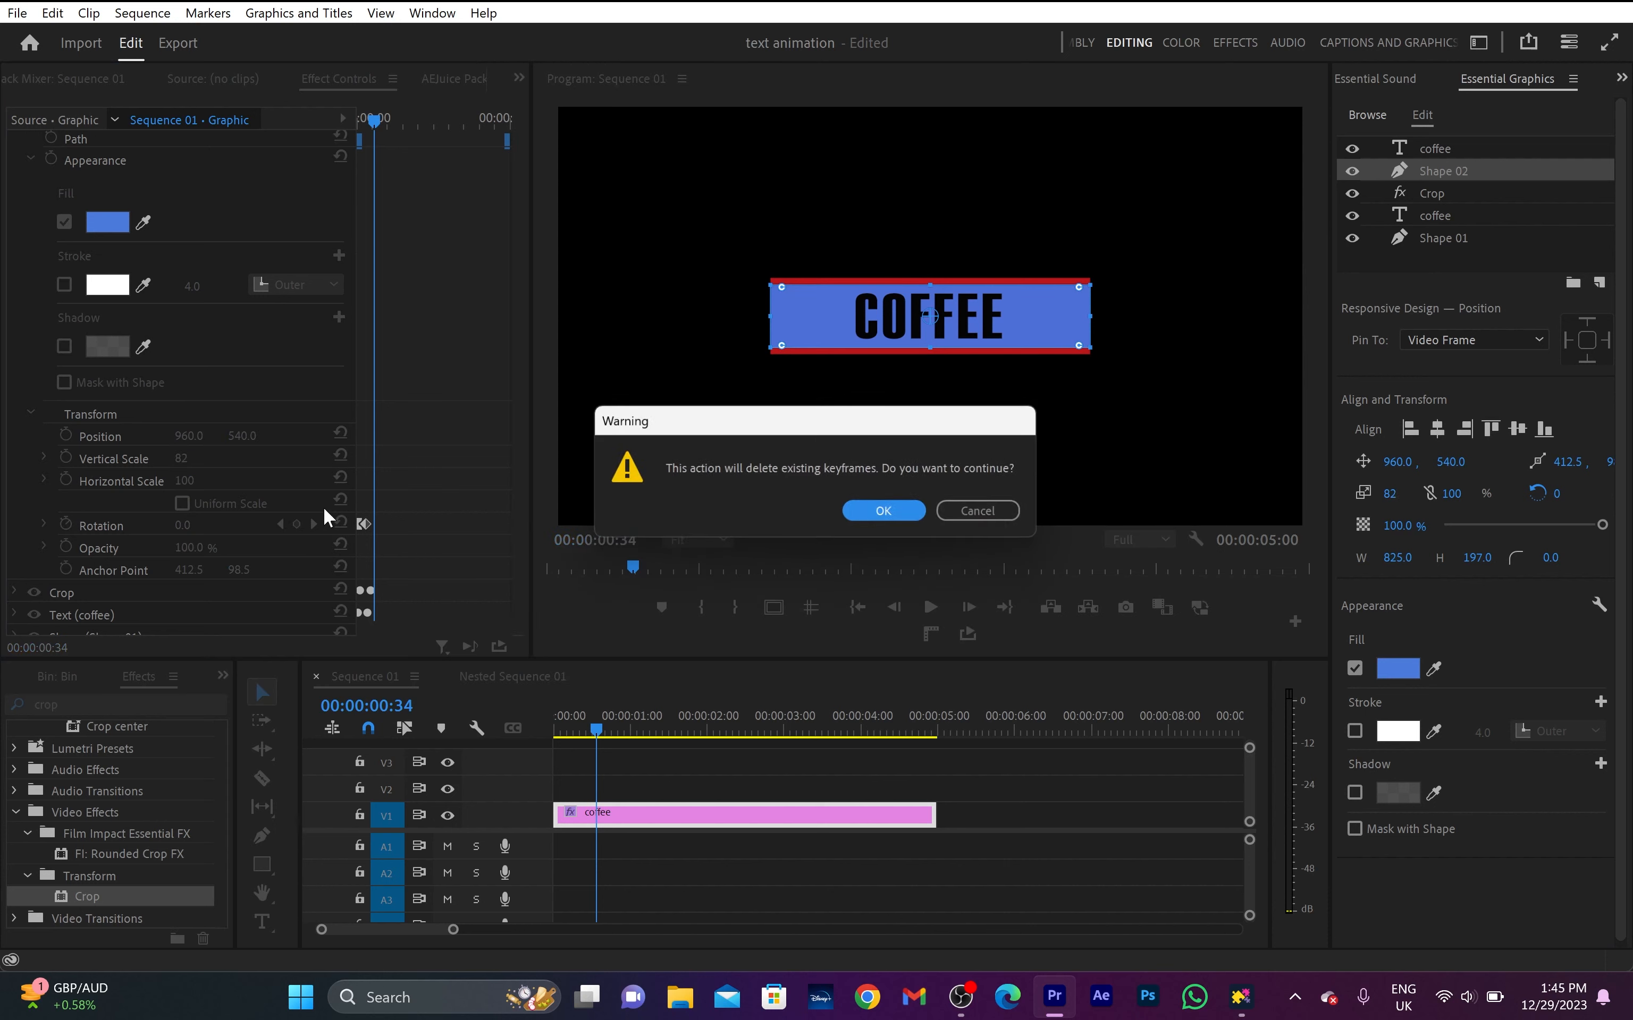
left_click(878, 511)
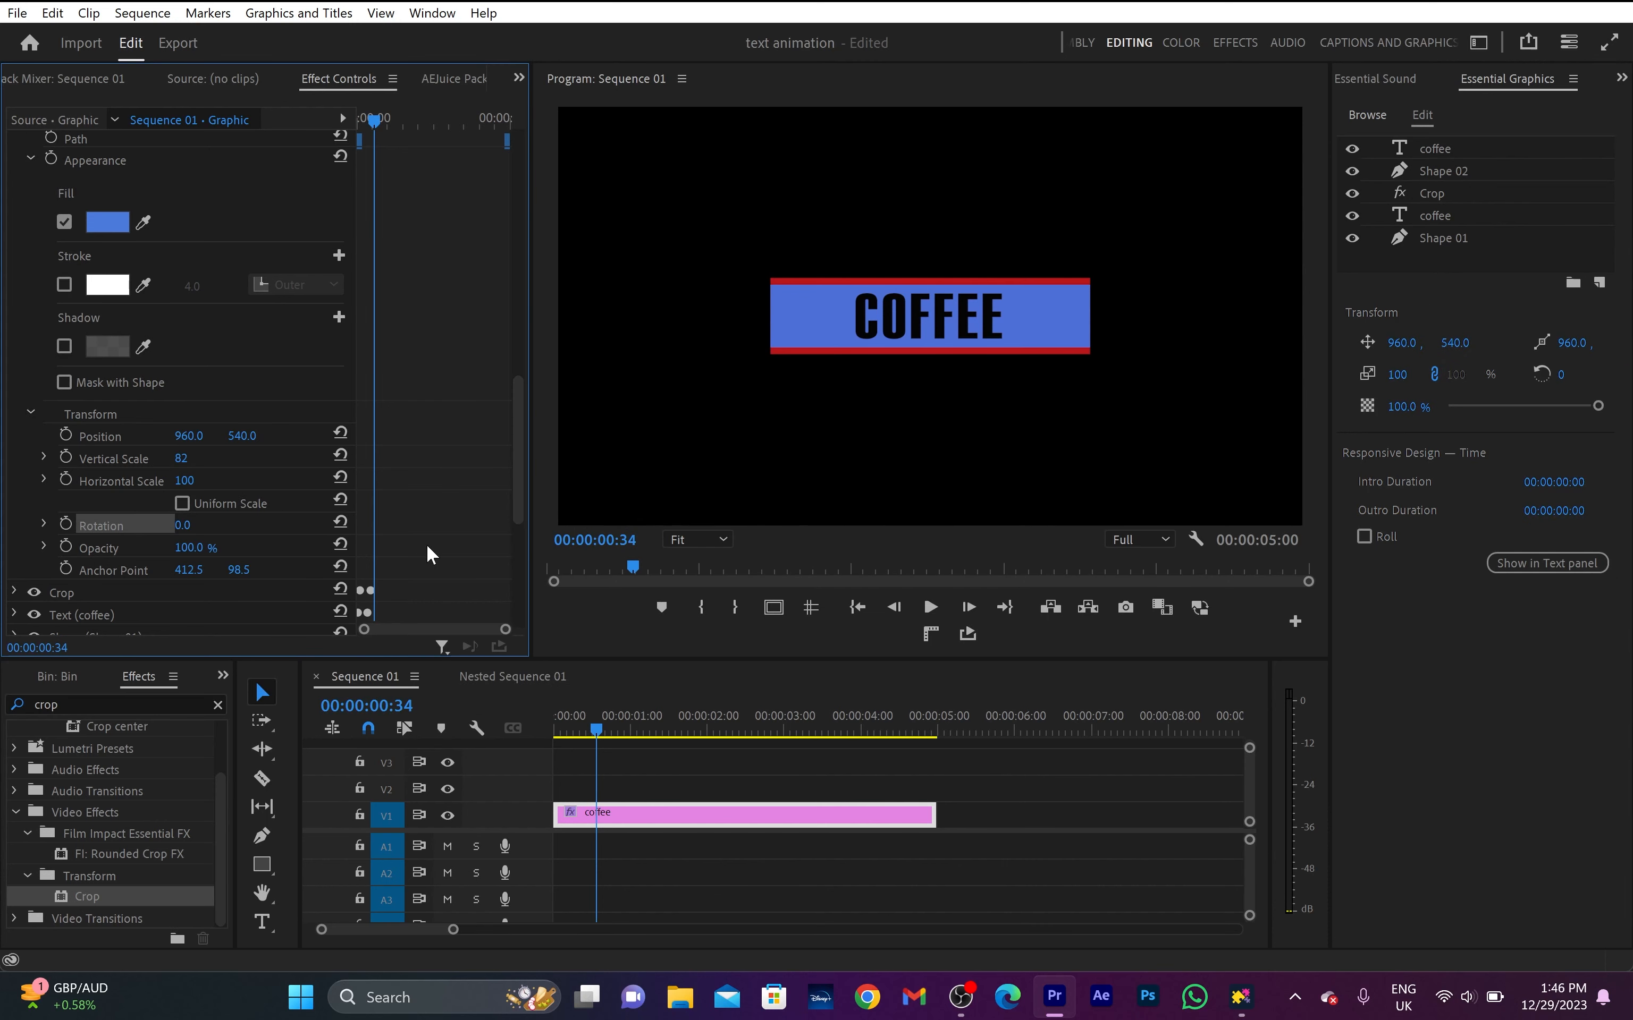
- Add a rectangular mask to Shape 02 and position it over the left half of the box
scroll(426, 543, "up", 5)
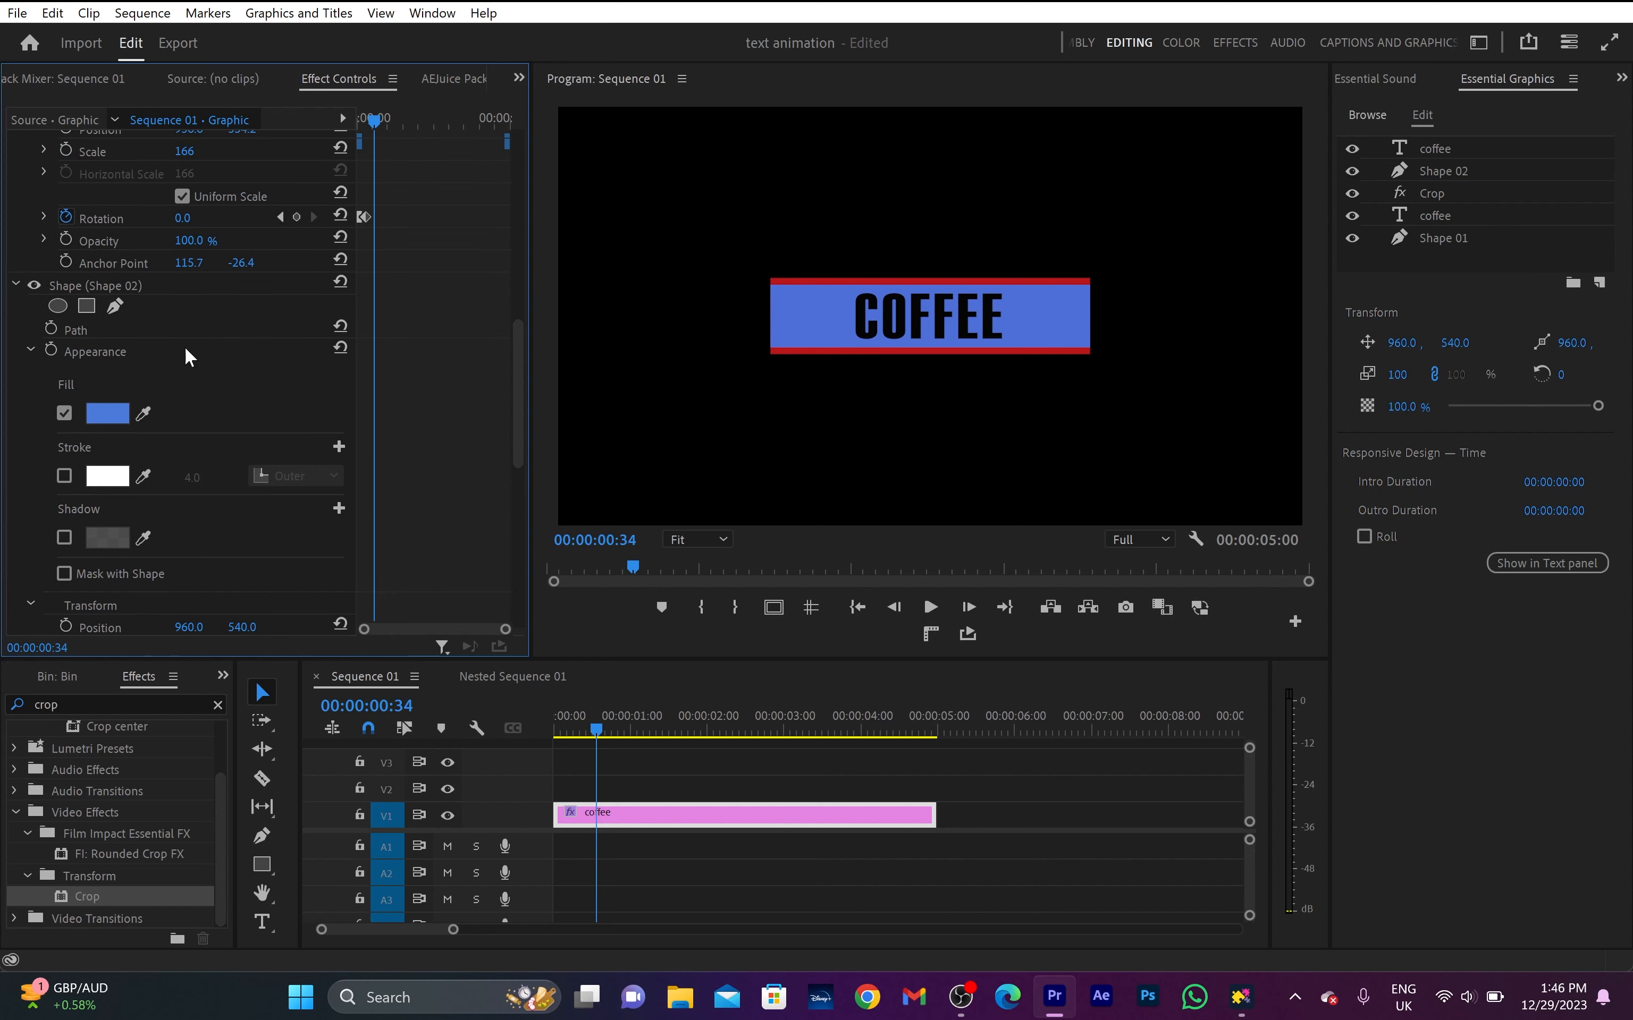
left_click(87, 306)
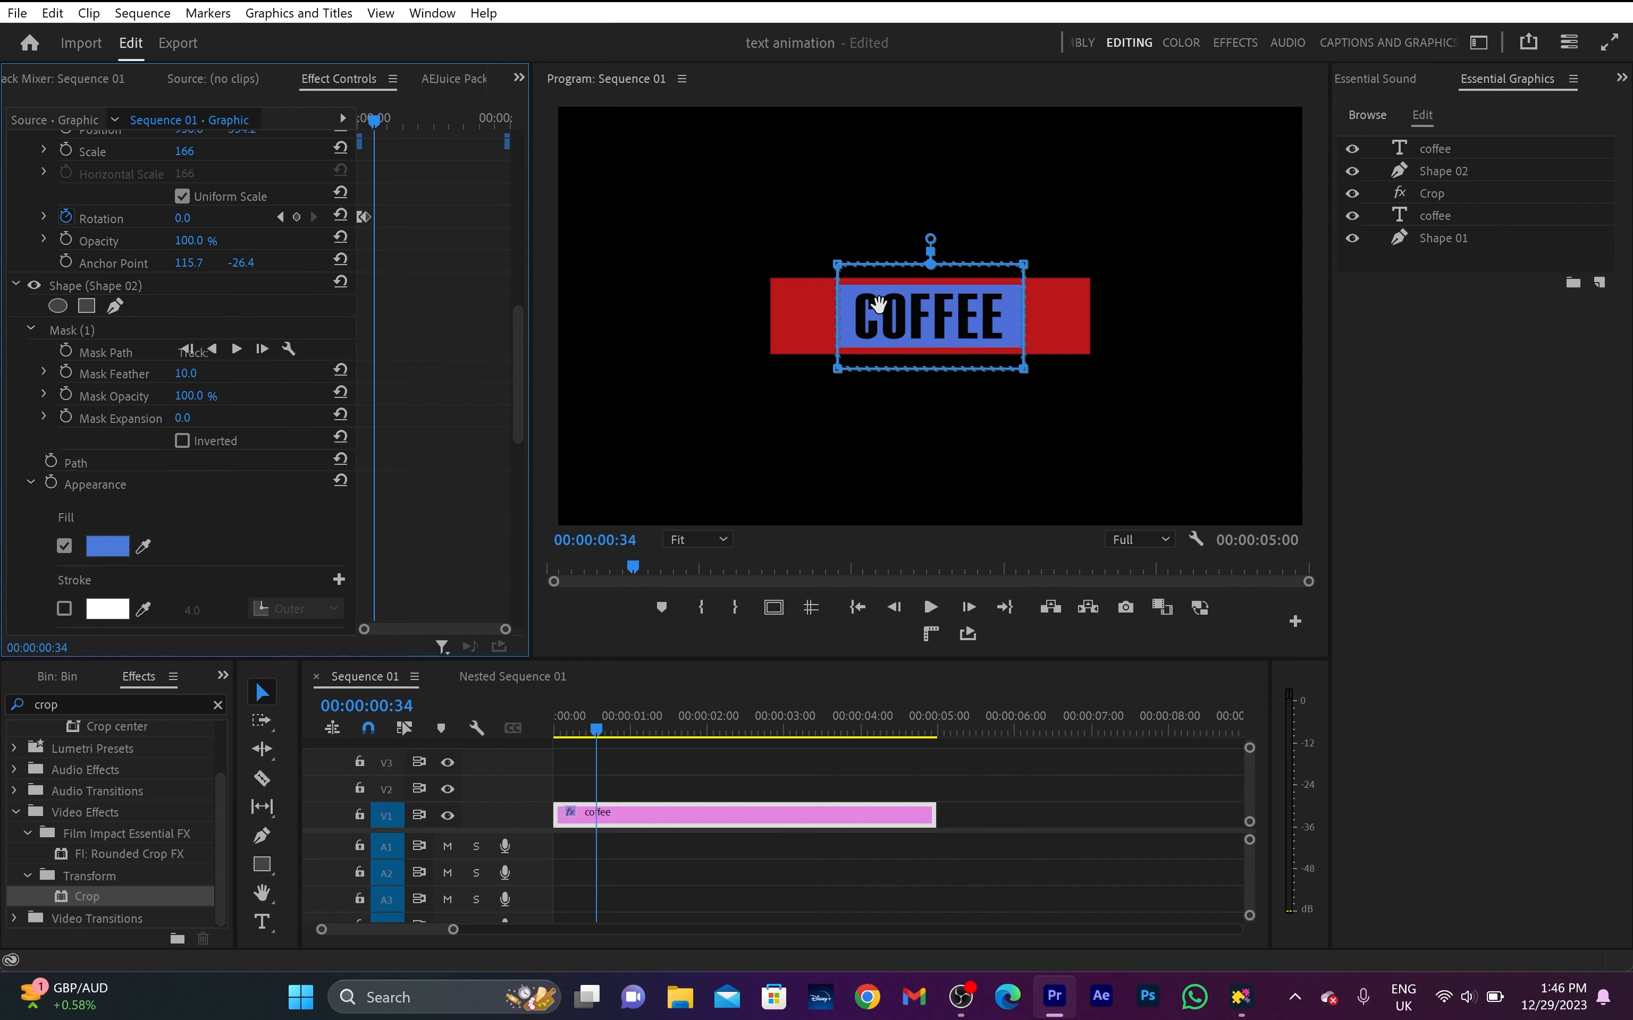
left_click_drag(912, 306, 824, 303)
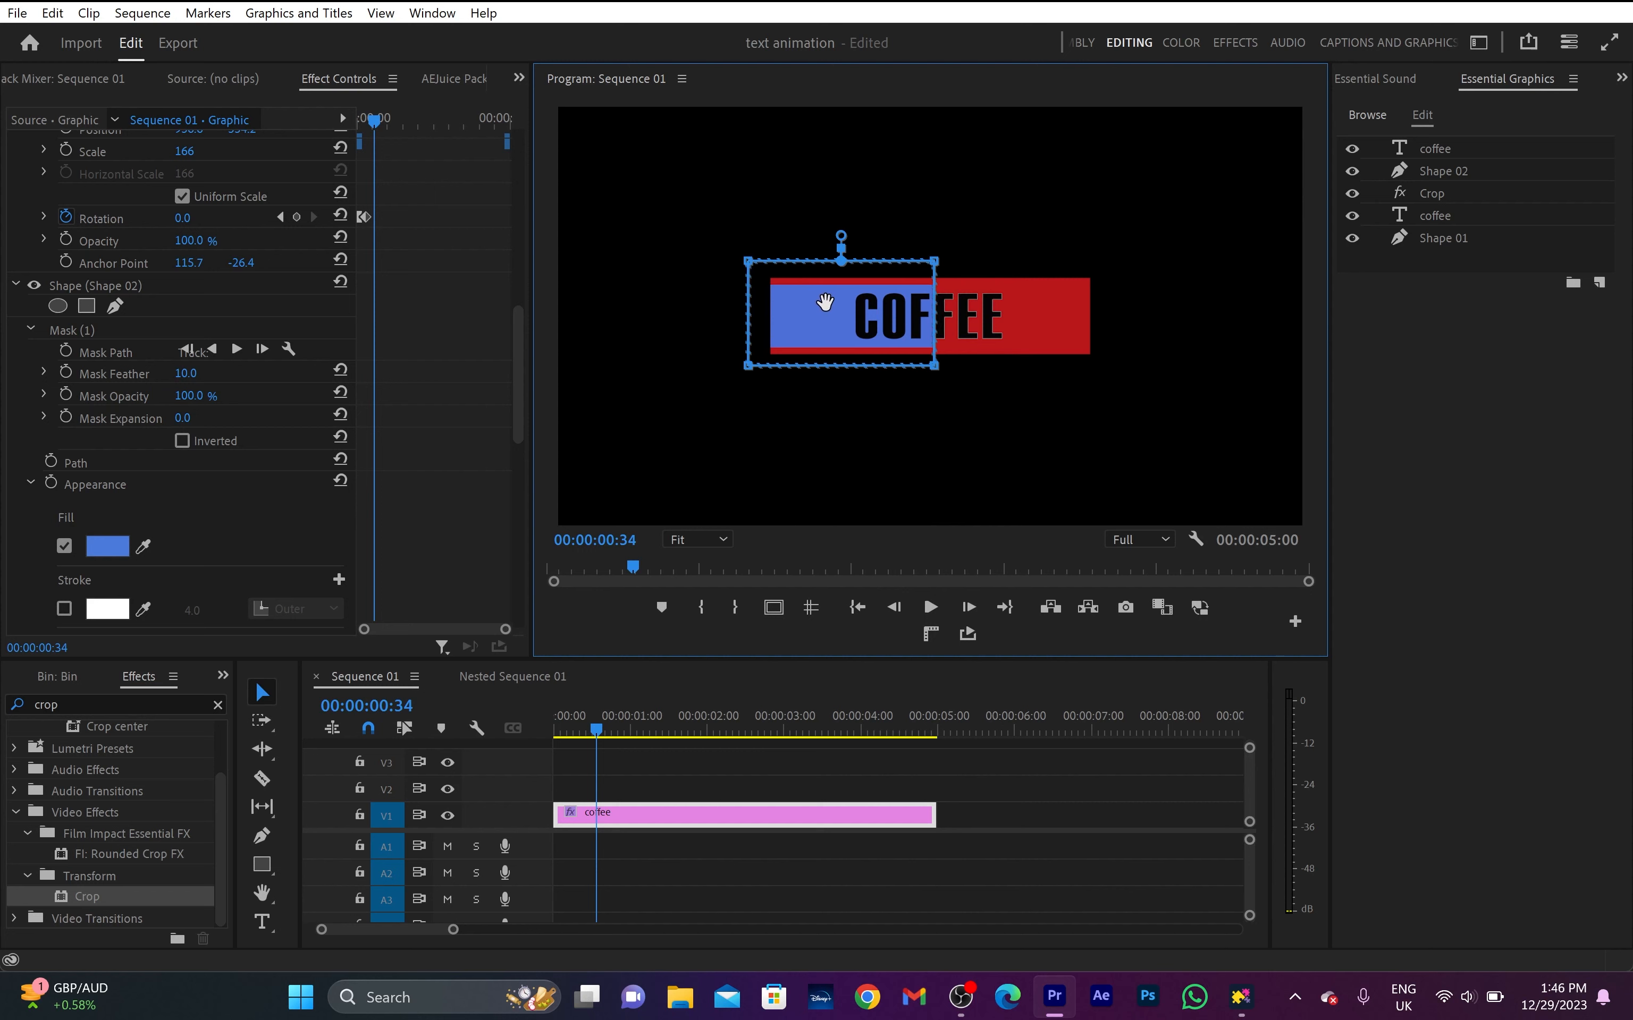
- Keyframe Shape 02's Position at 1396, 540 at 00:00:00:34 and reset it to 960, 540 at 00:00:00:54
scroll(463, 352, "down", 5)
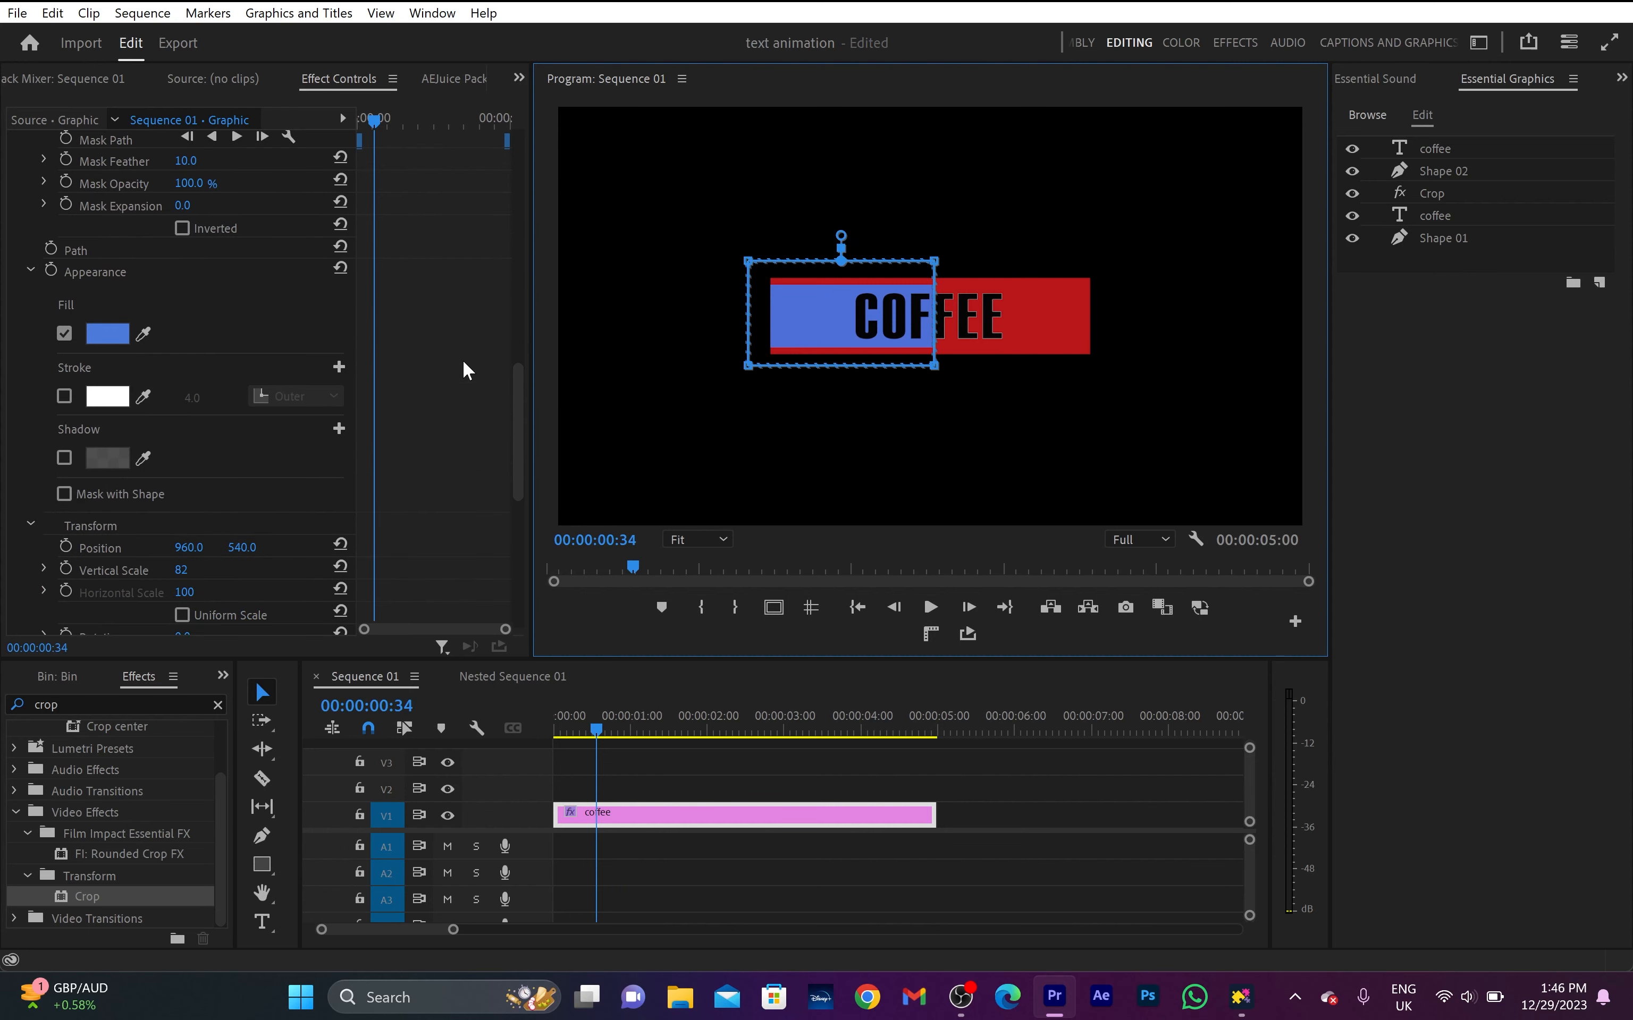
scroll(463, 363, "down", 3)
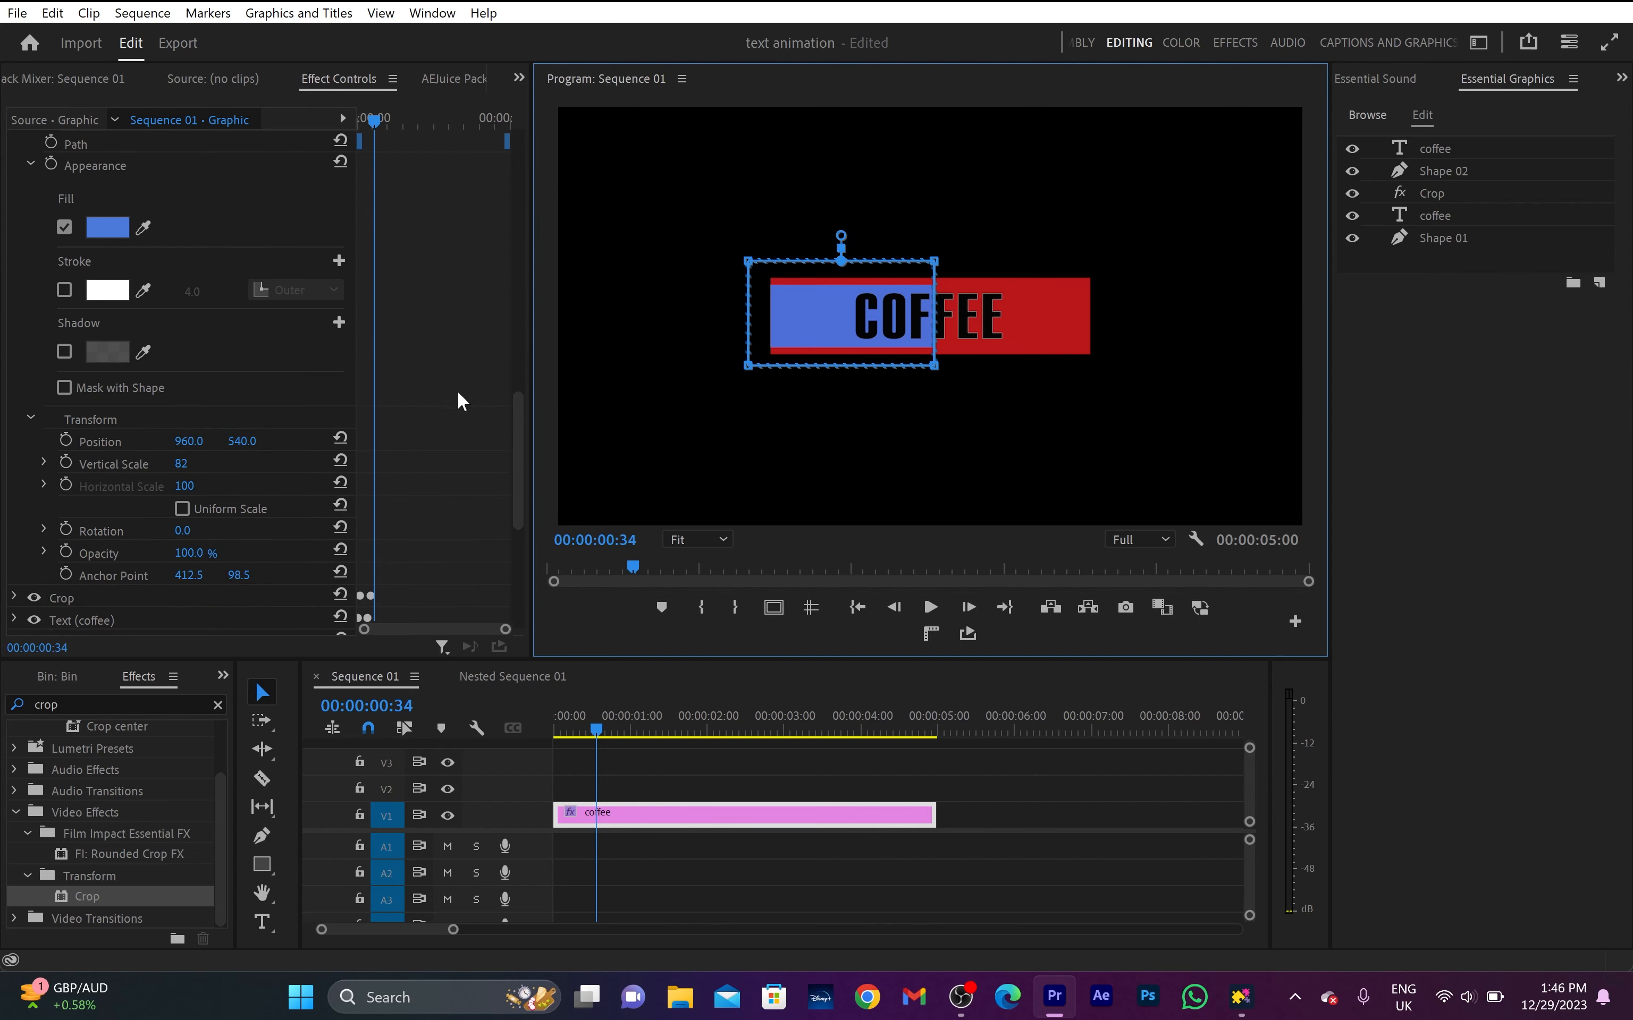
left_click(66, 440)
left_click_drag(189, 441, 378, 441)
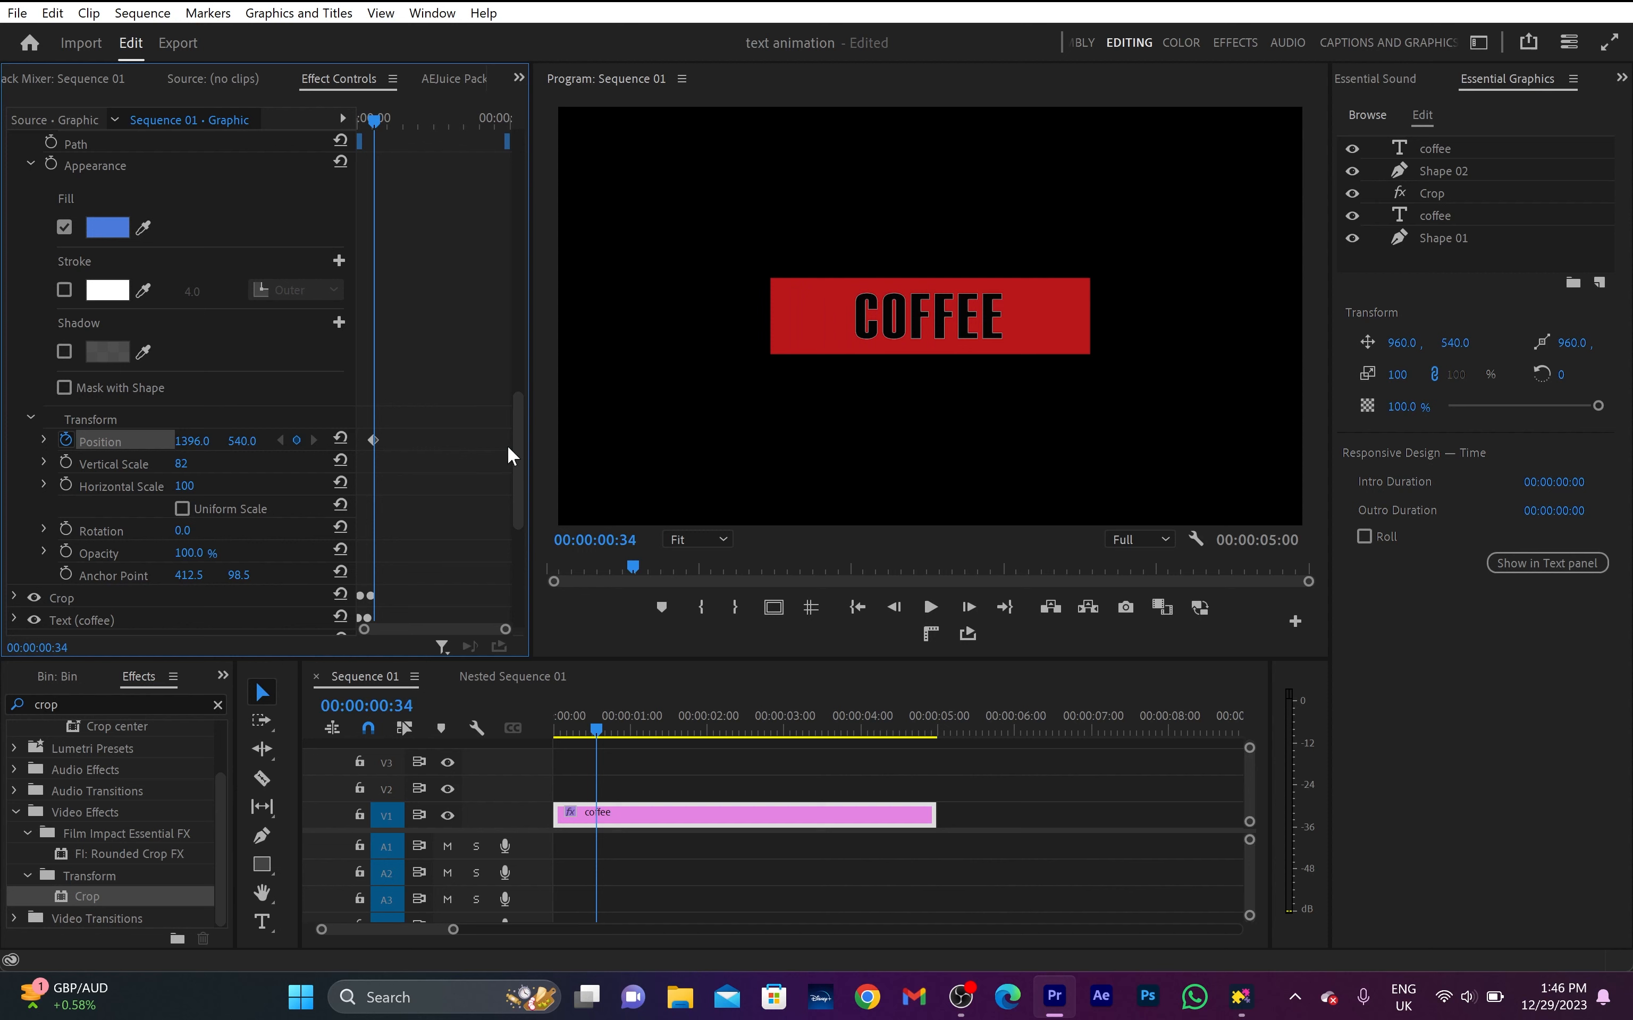
key("space")
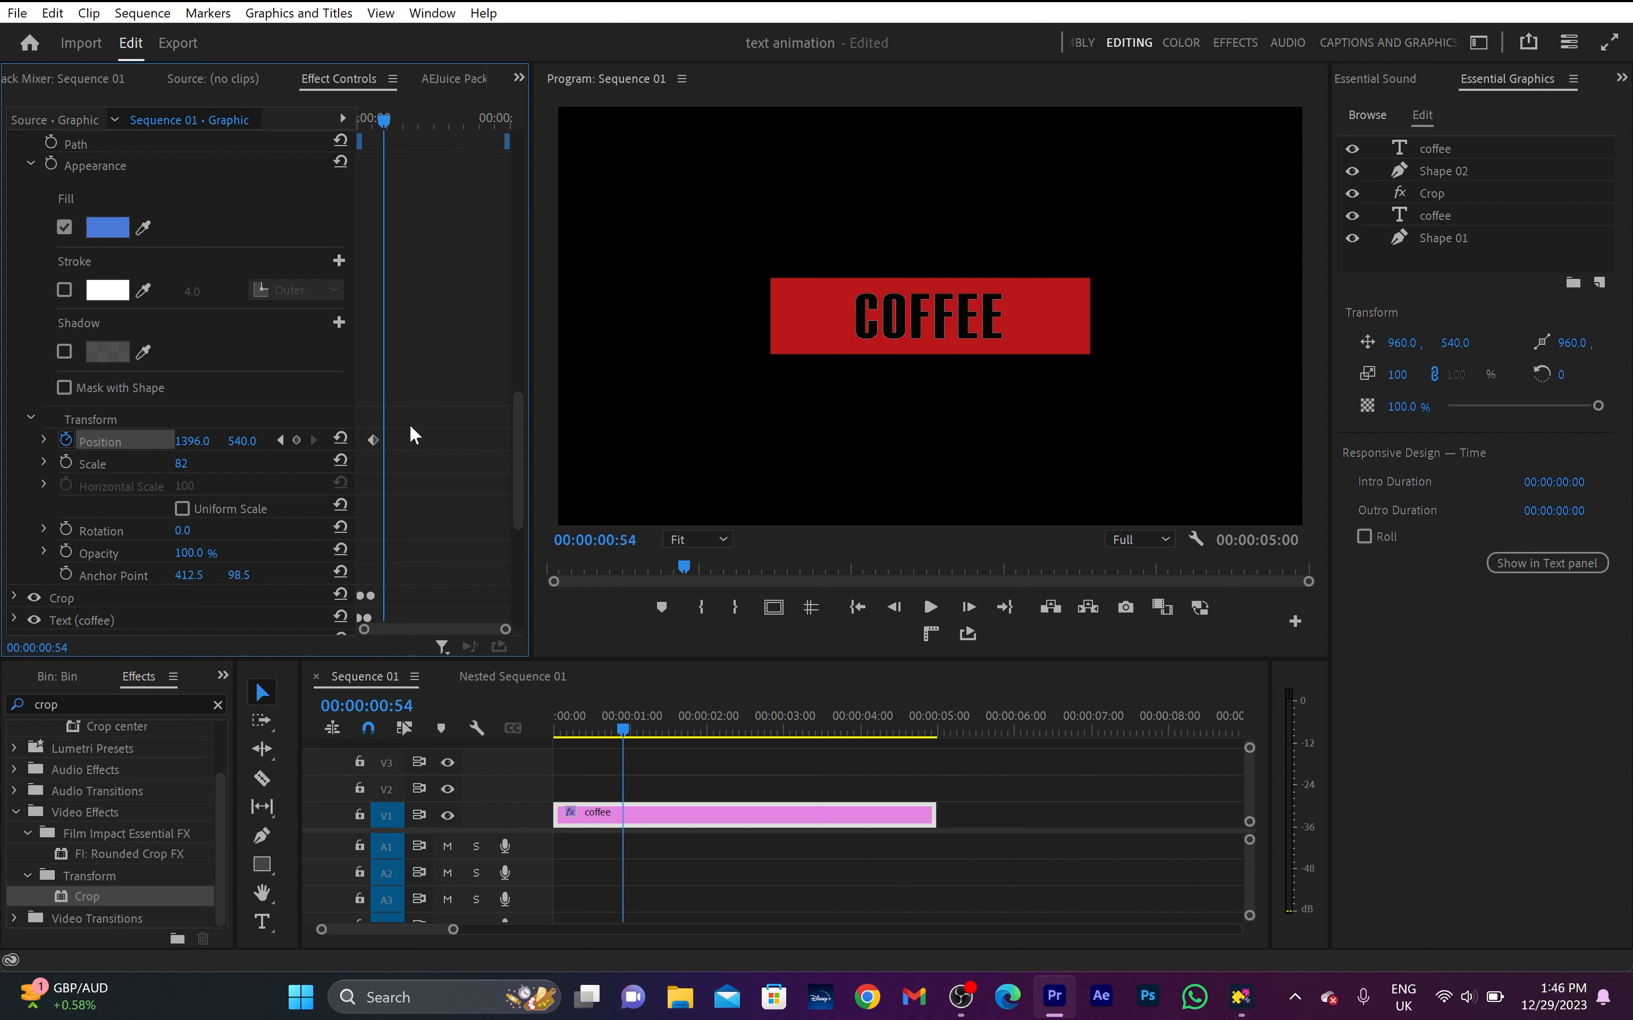
left_click(341, 438)
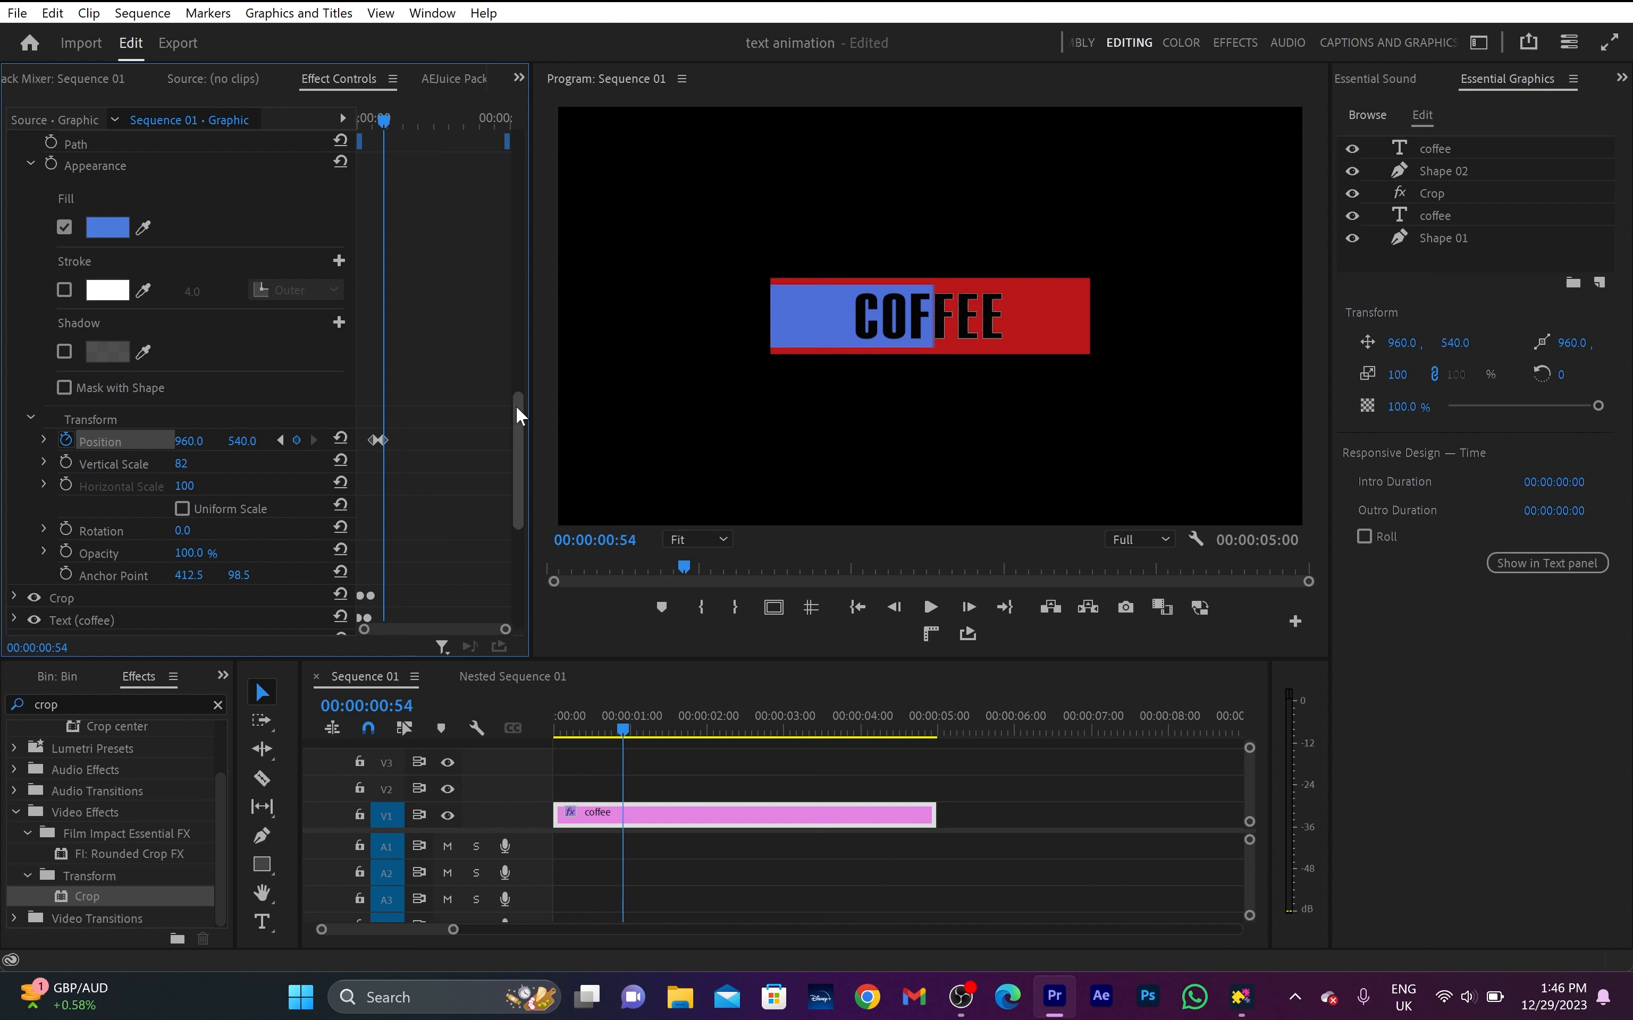
- Copy Shape 02's Mask (1) and paste it onto the uppermost coffee text layer
scroll(299, 430, "up", 4)
left_click(89, 287)
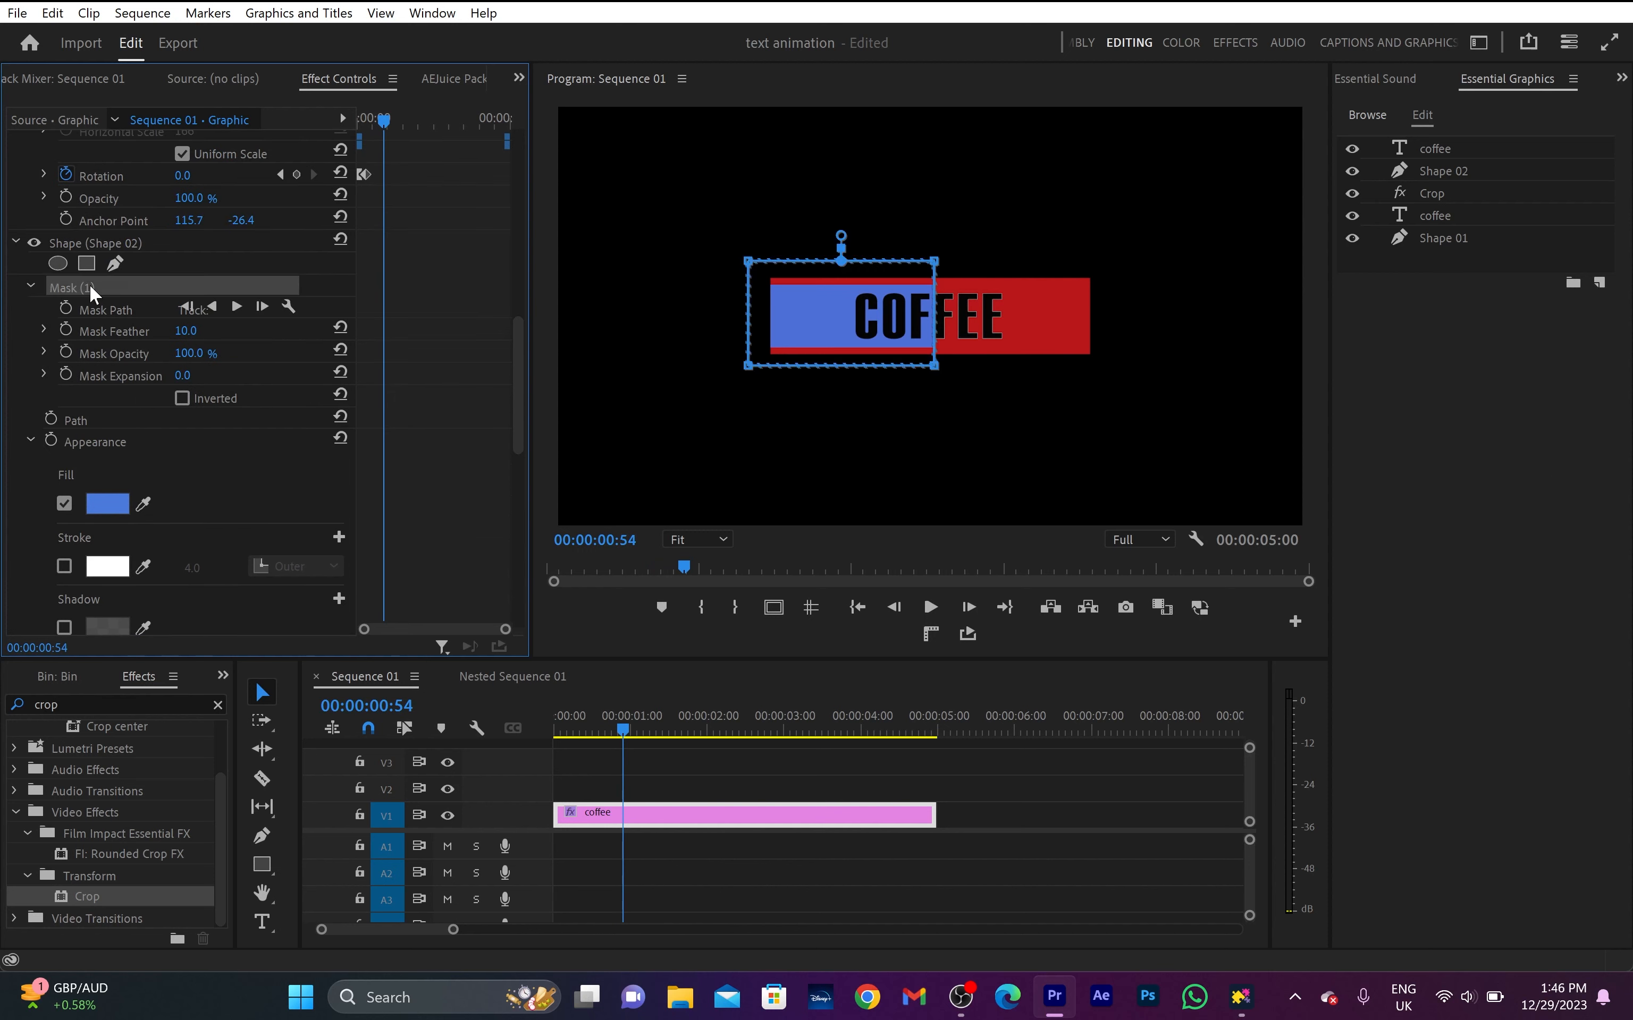
scroll(386, 418, "down", 8)
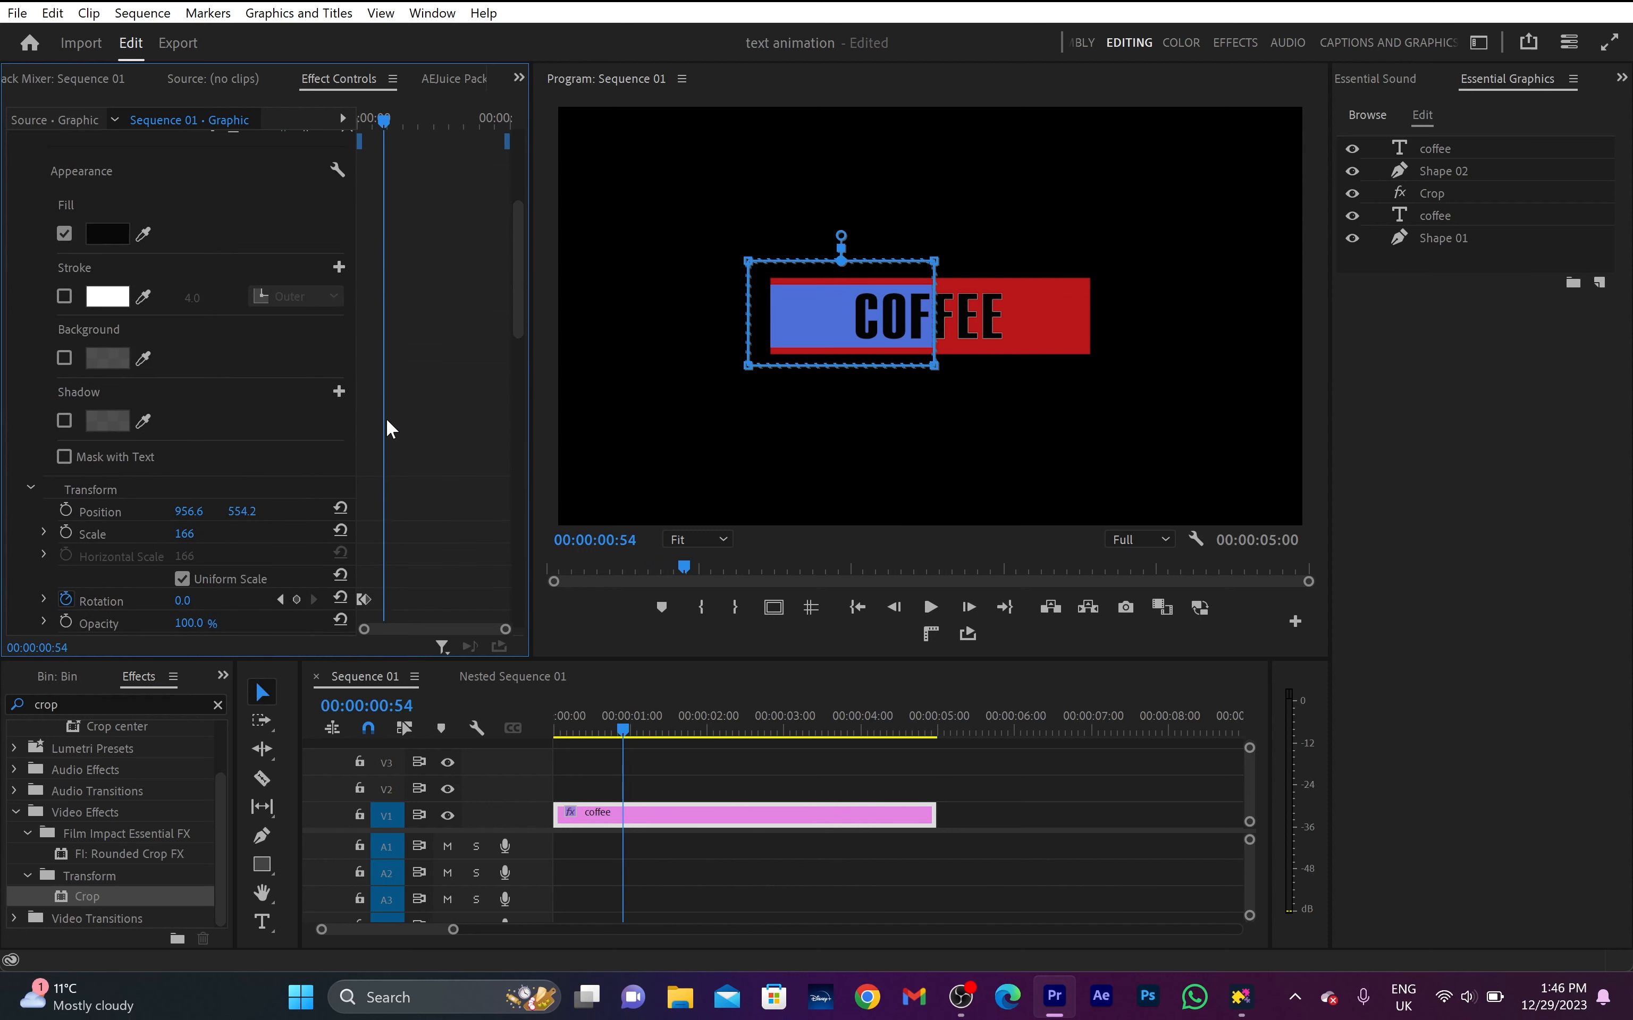
scroll(386, 418, "up", 1)
left_click(90, 193)
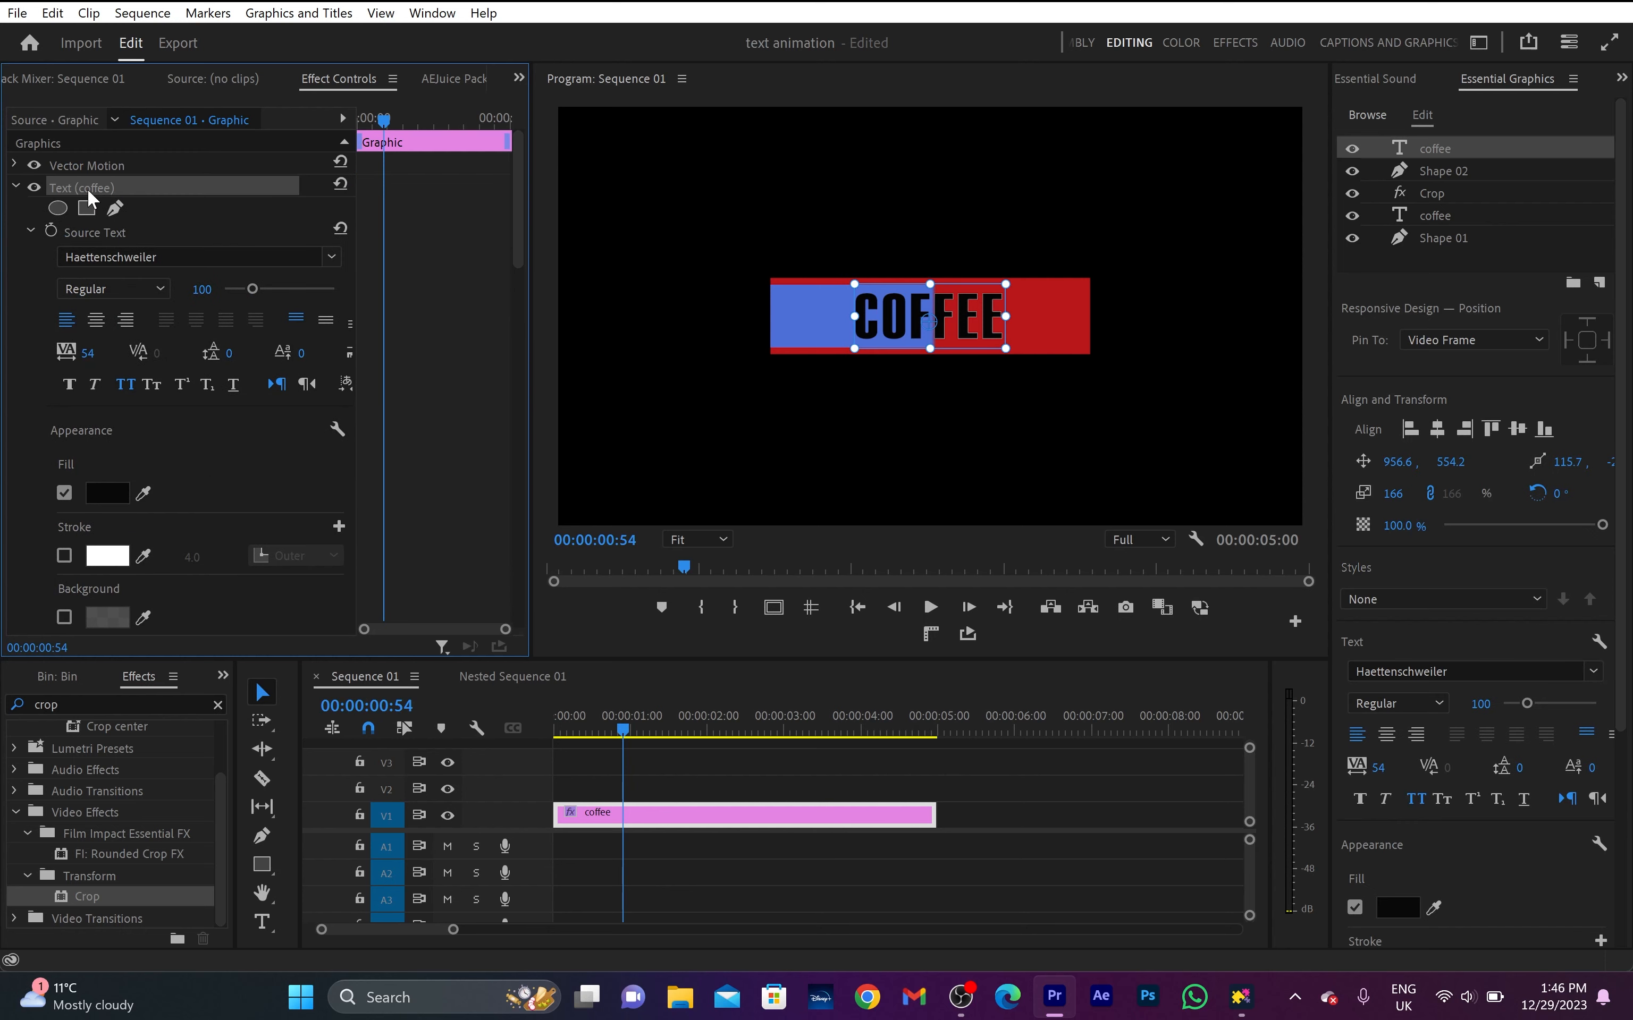
key("ctrl+v")
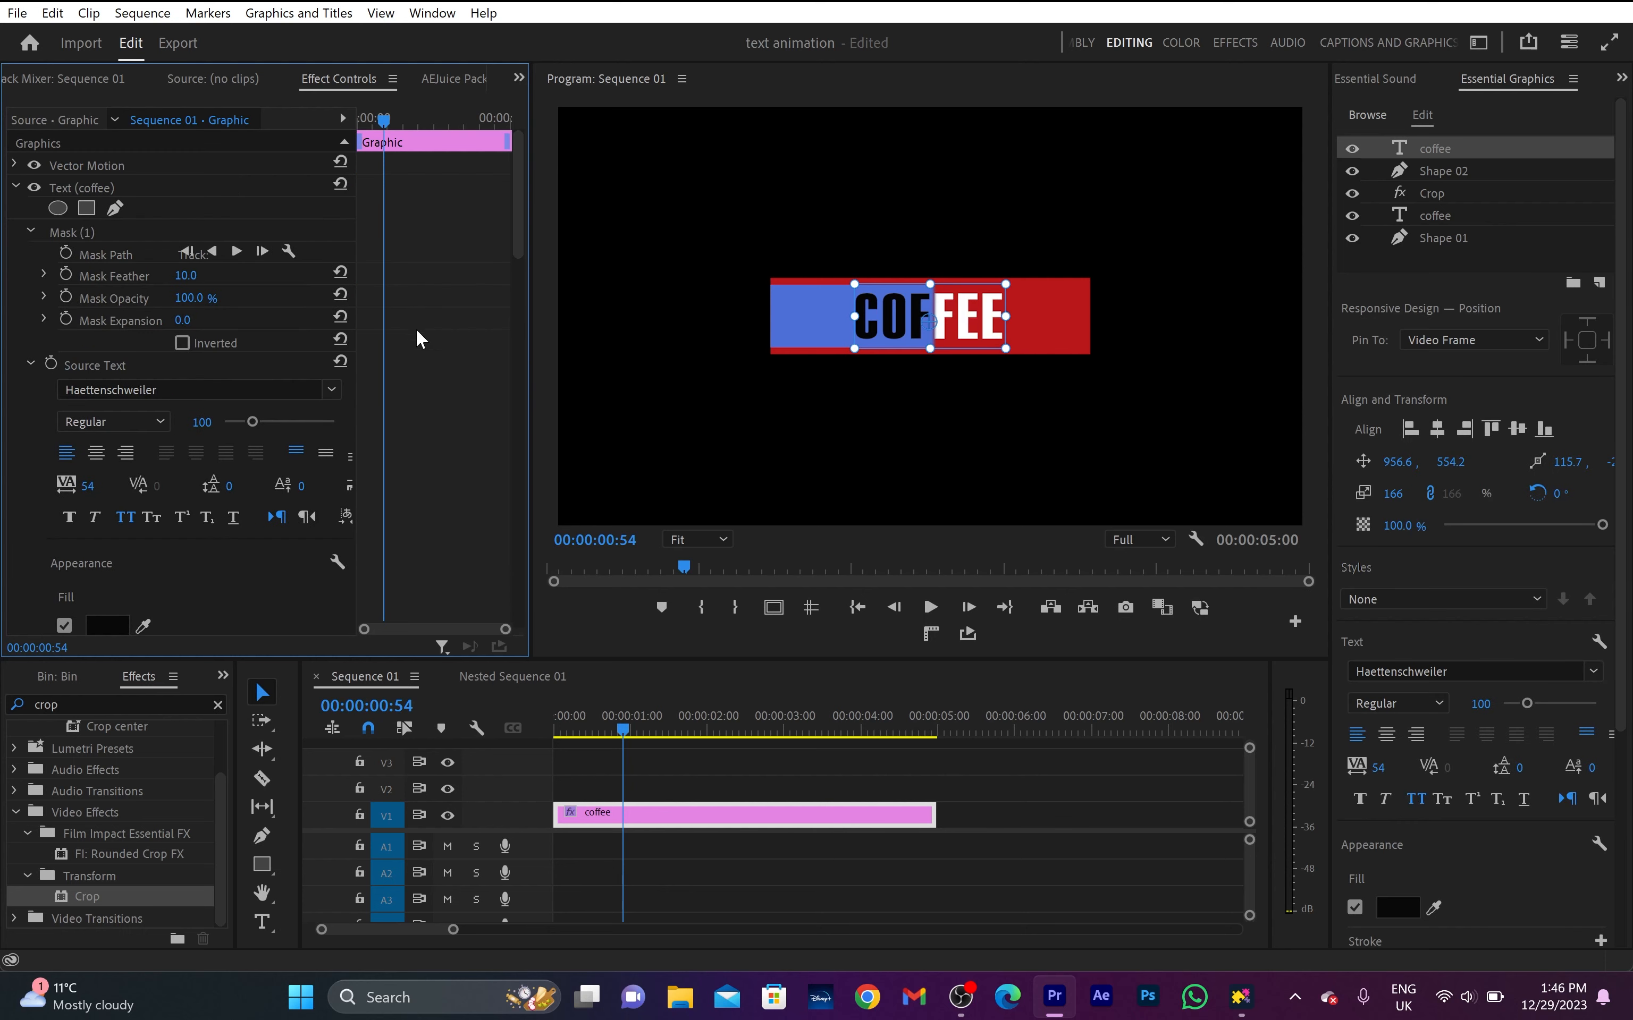
- Delete the Rotation keyframes of the uppermost coffee text layer
scroll(423, 340, "down", 10)
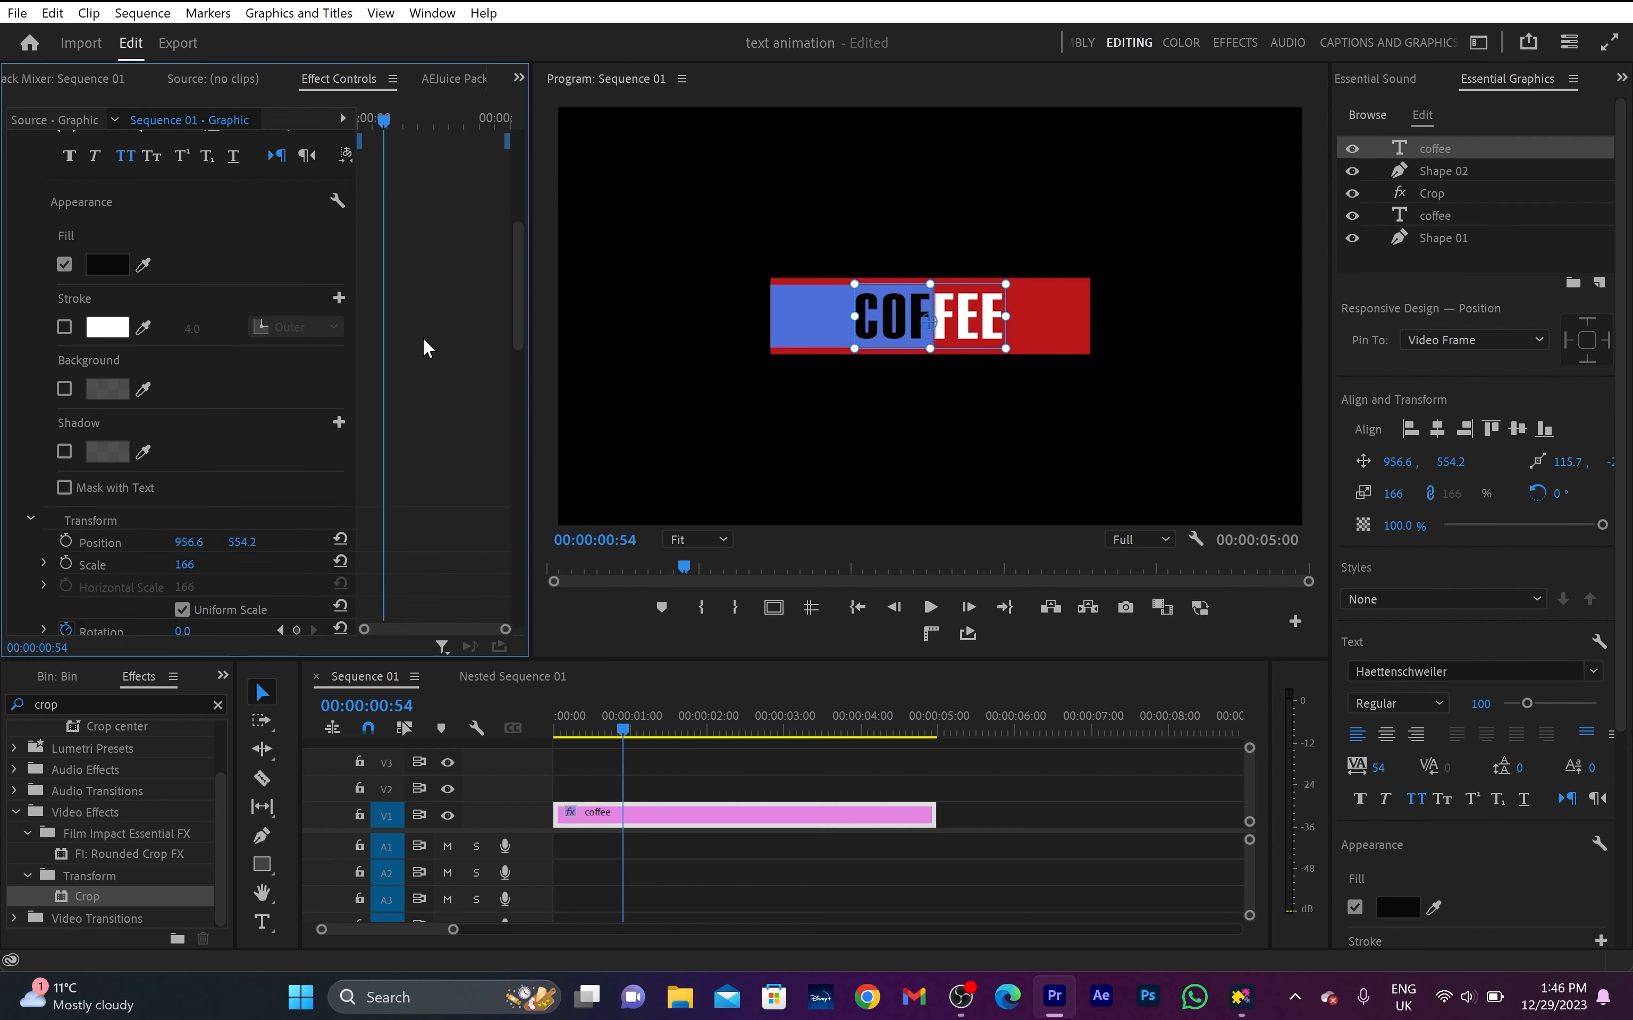
scroll(424, 348, "down", 3)
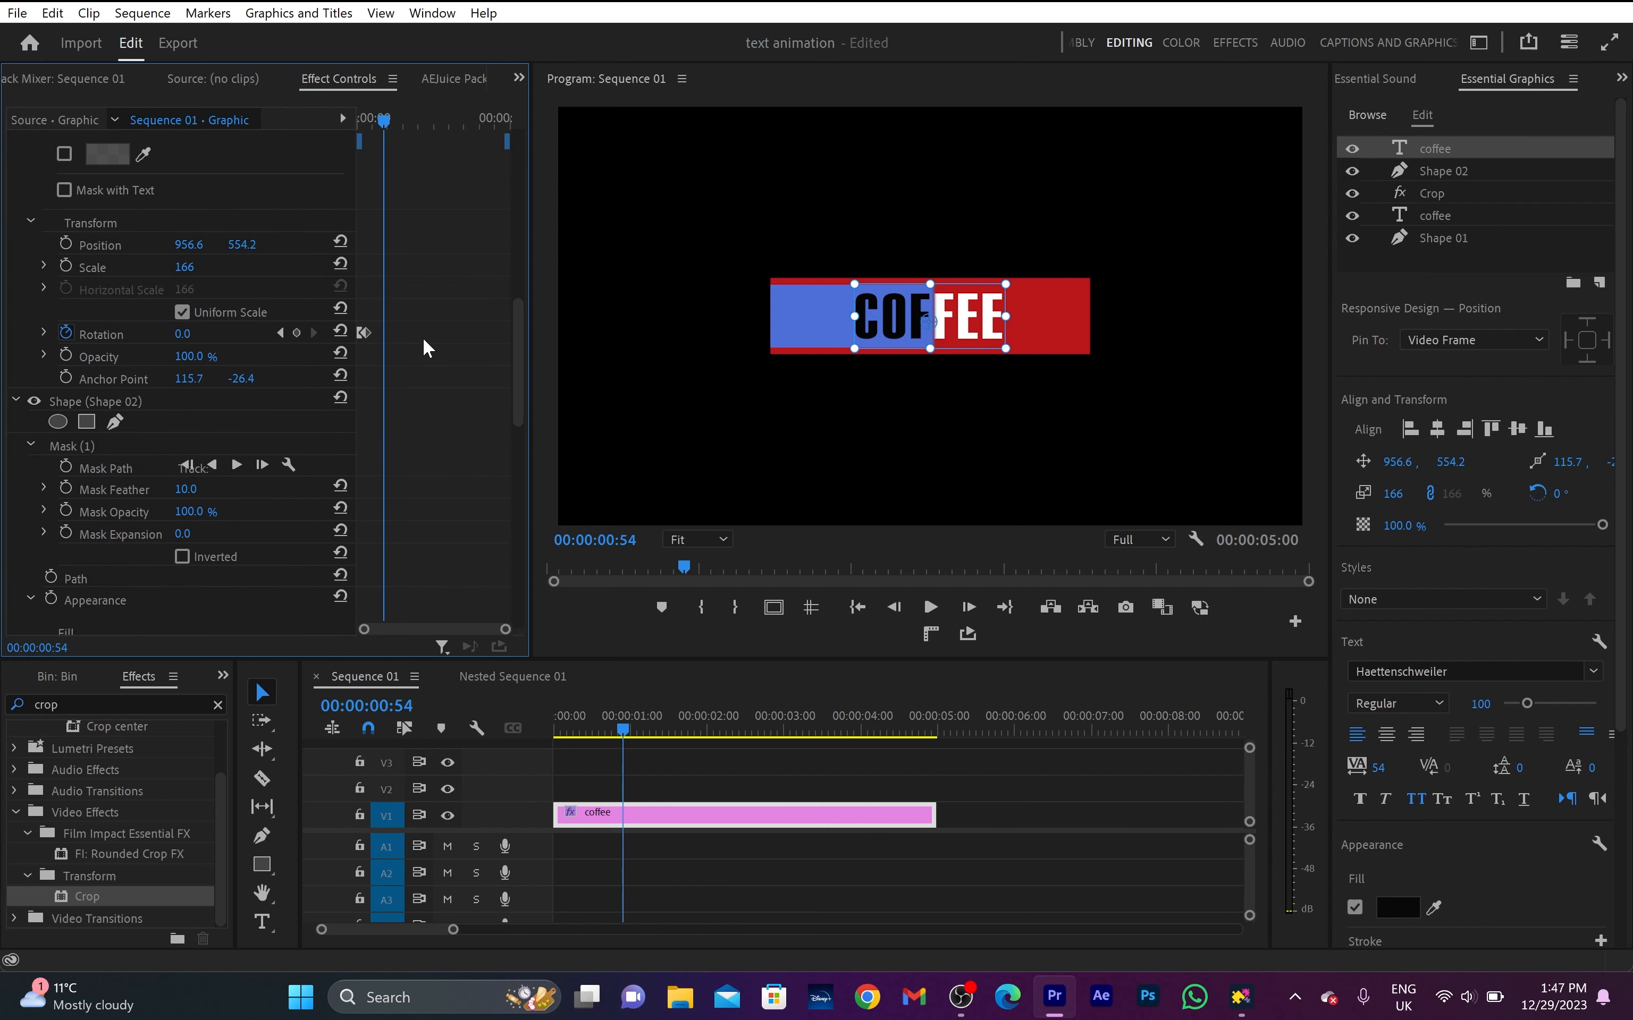
left_click(66, 332)
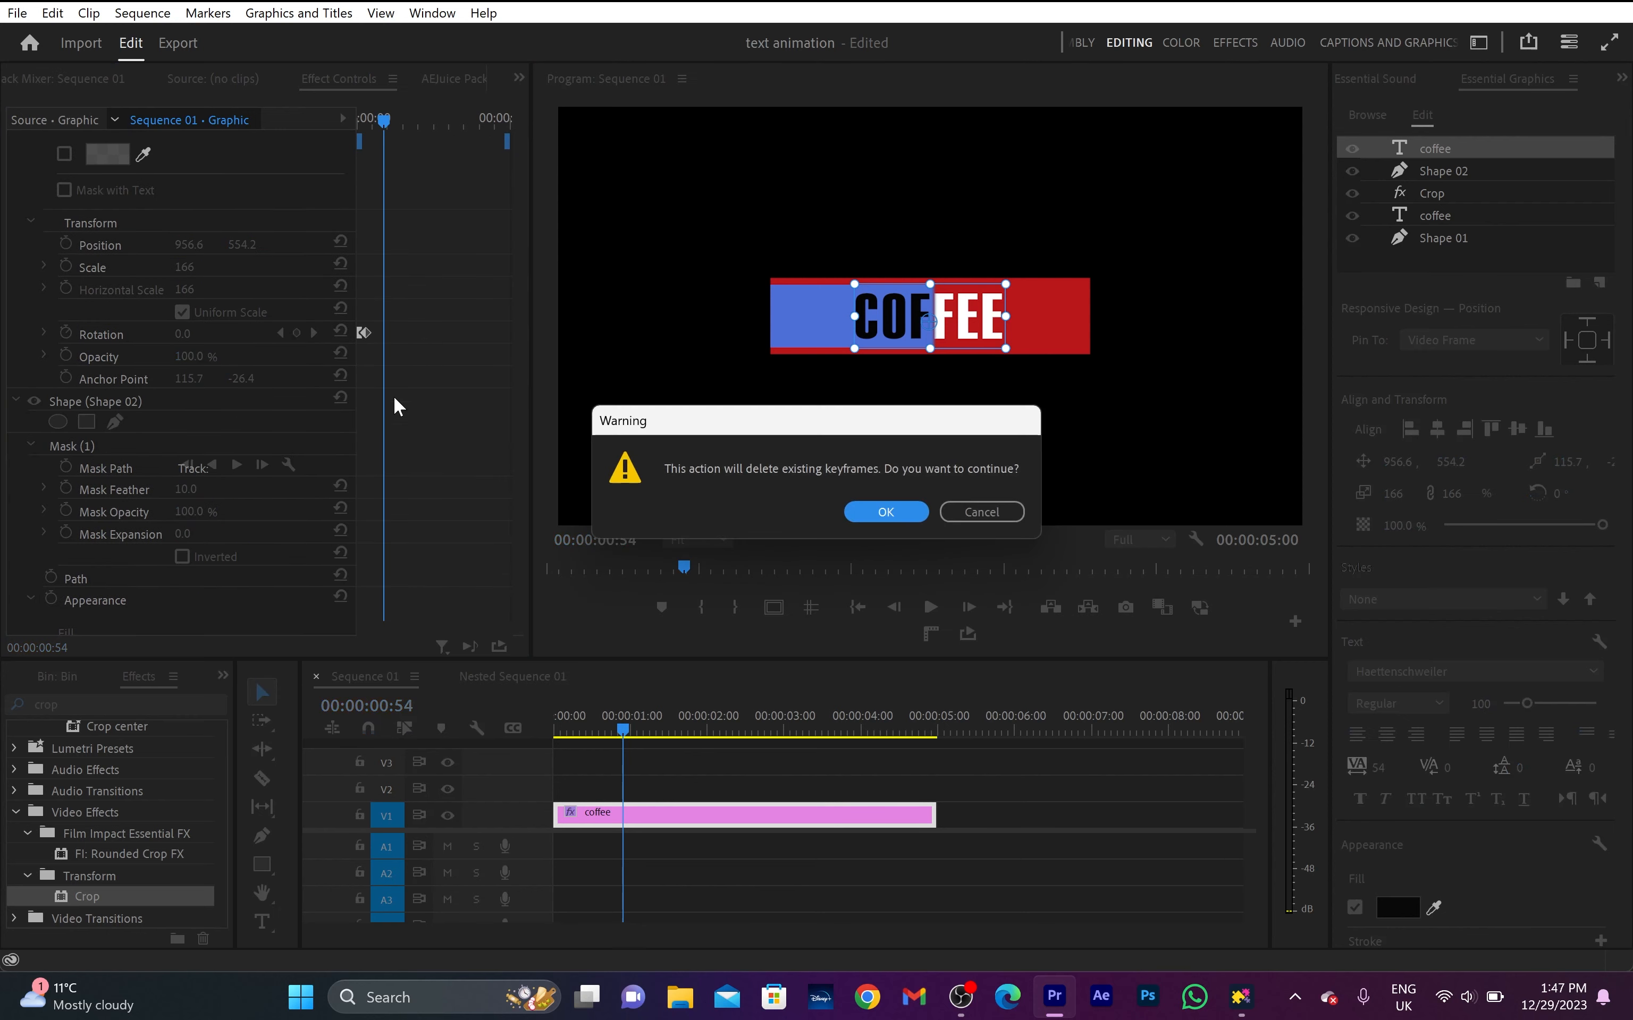
left_click(885, 512)
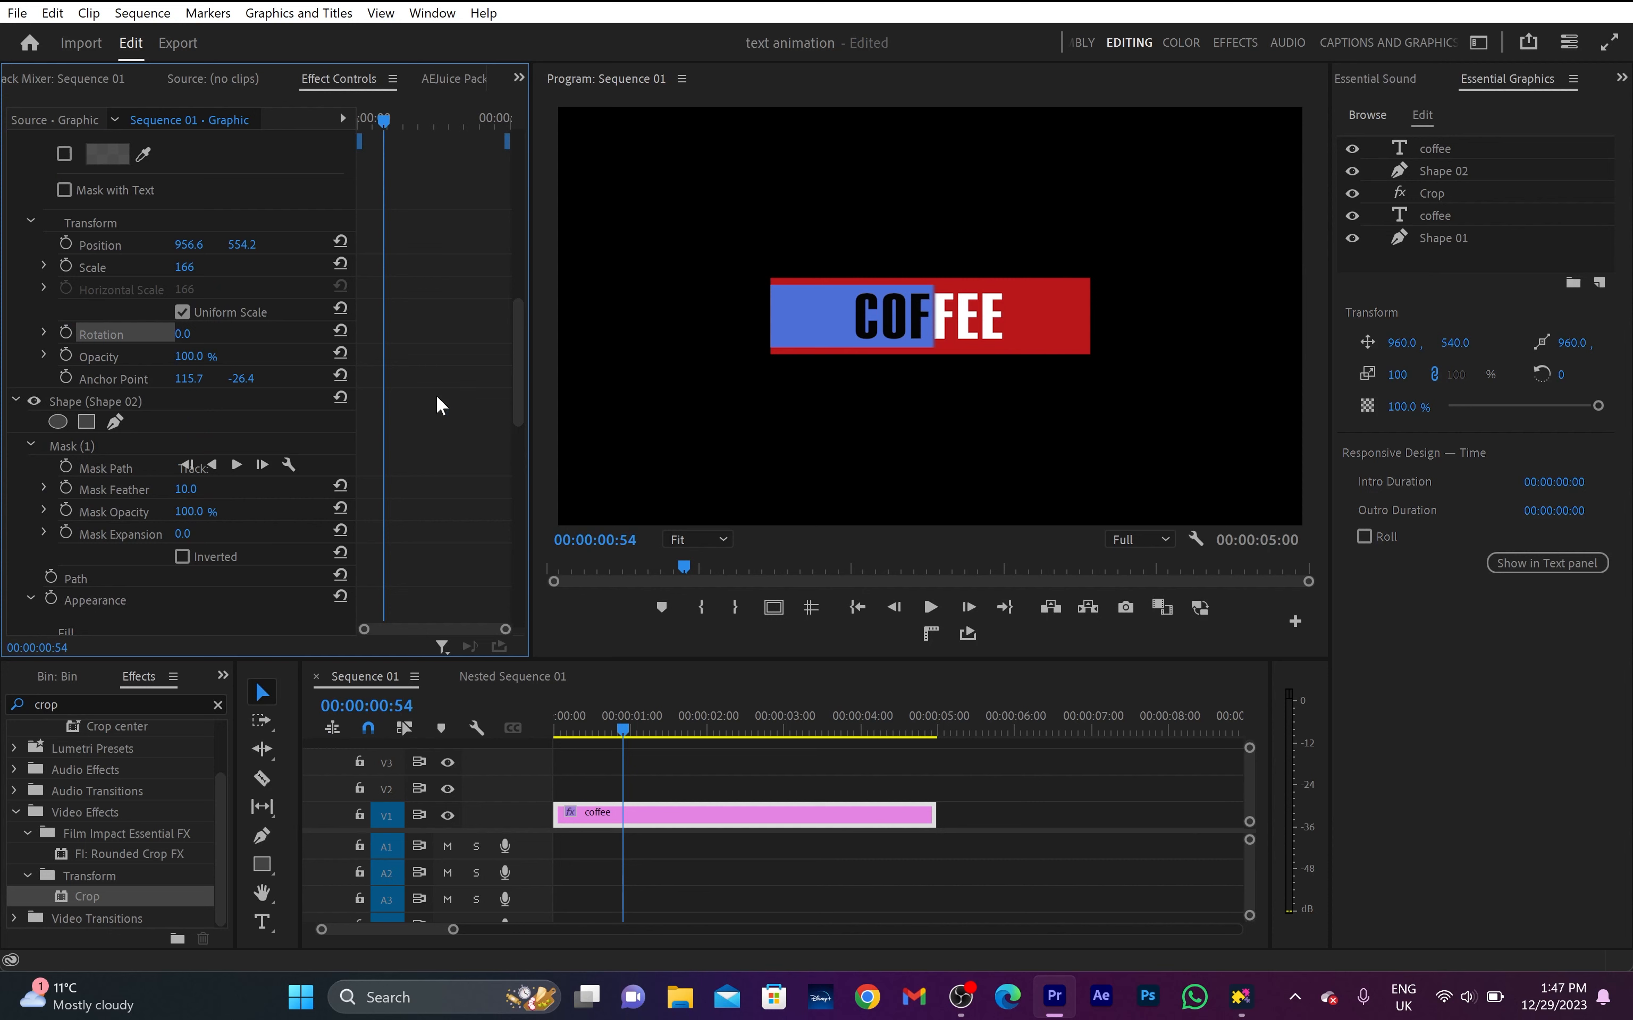
- Keyframe the uppermost coffee text's horizontal Position at 1396 at 00:00:00:34 and at 960 at 00:00:00:54
scroll(436, 394, "down", 14)
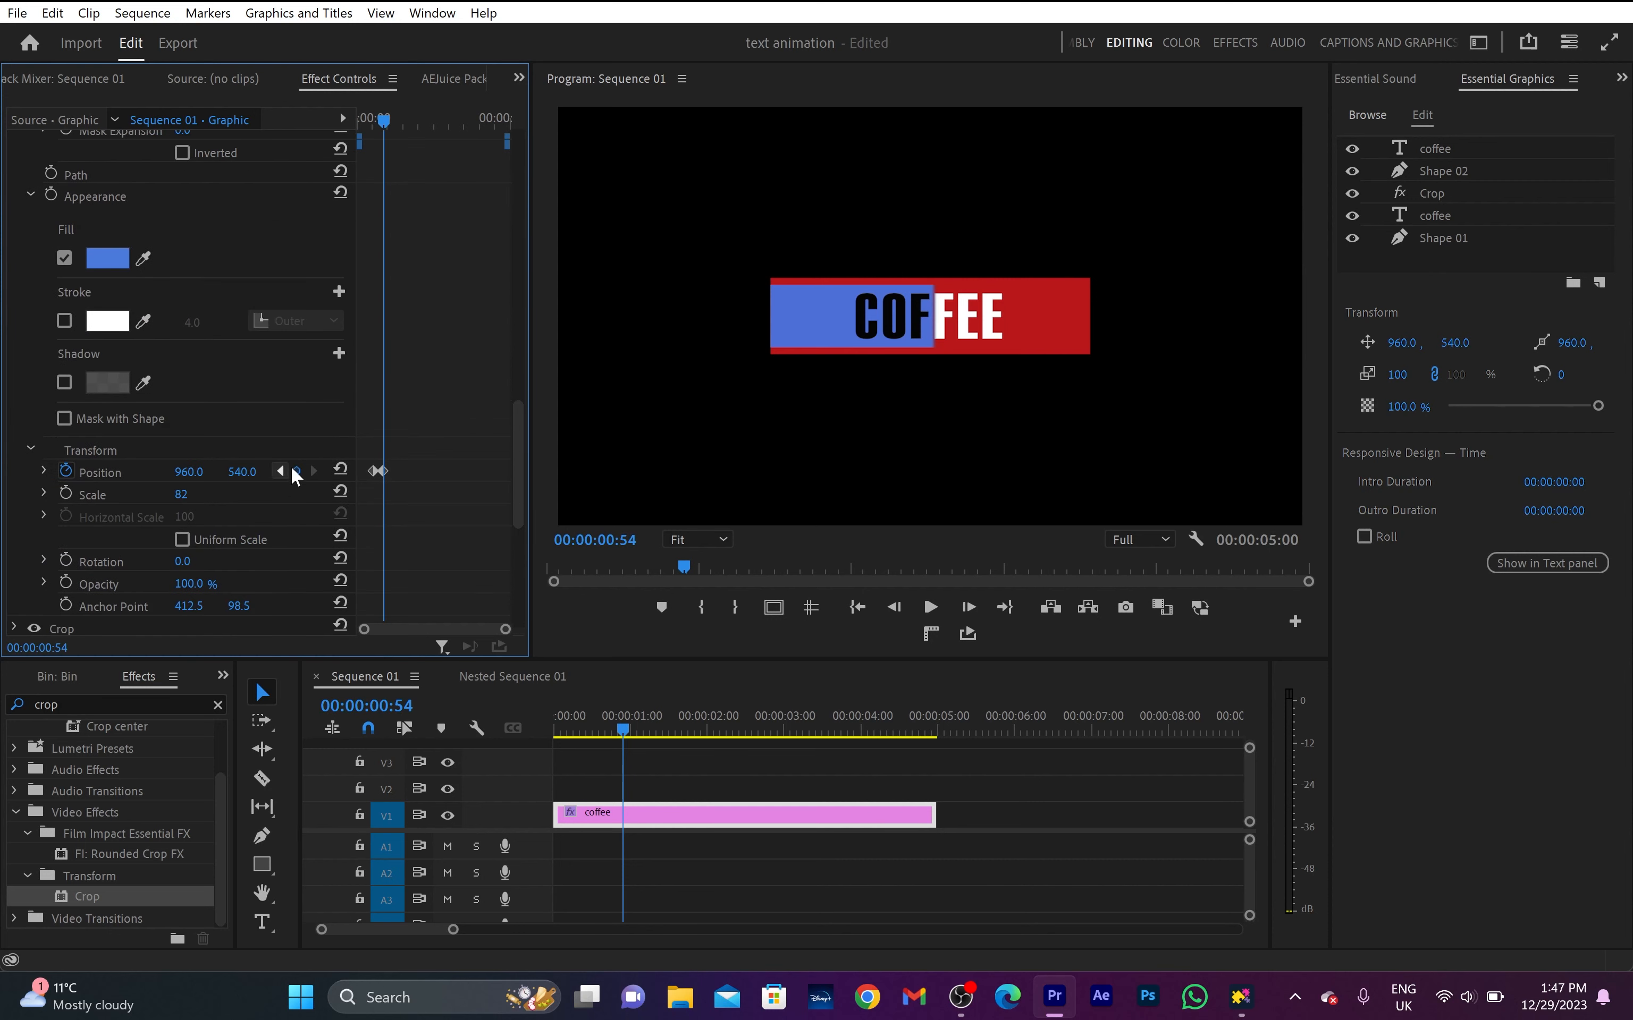
left_click(281, 471)
scroll(456, 534, "up", 20)
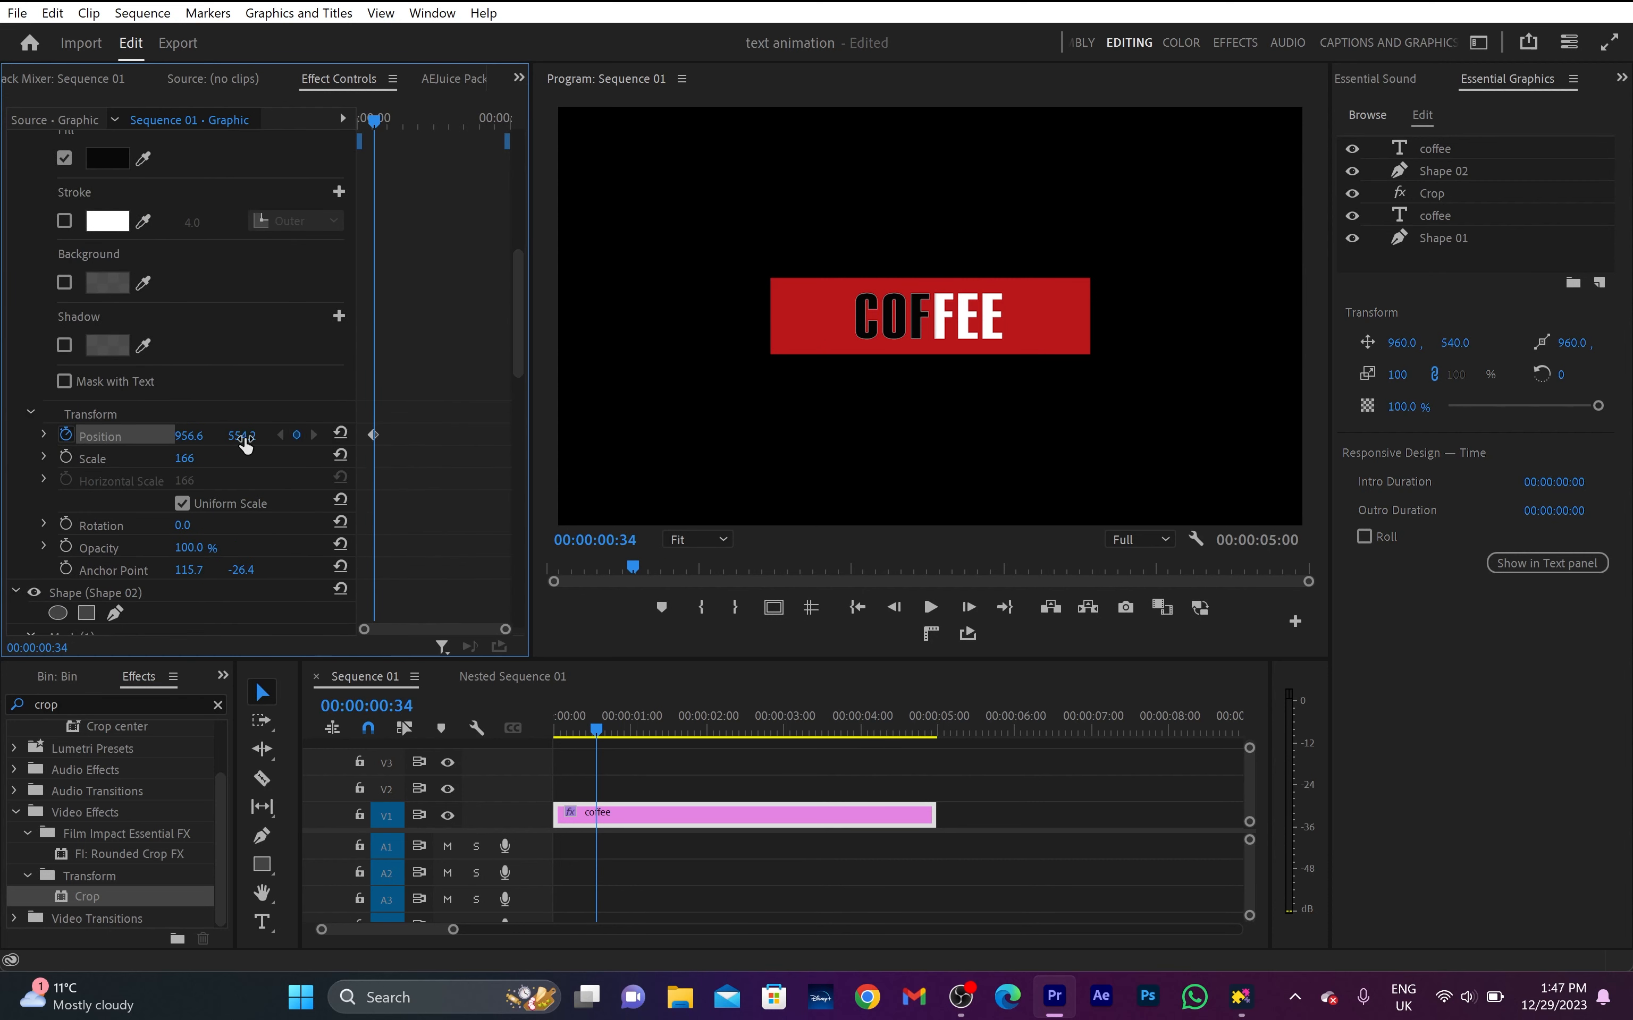
scroll(463, 580, "down", 15)
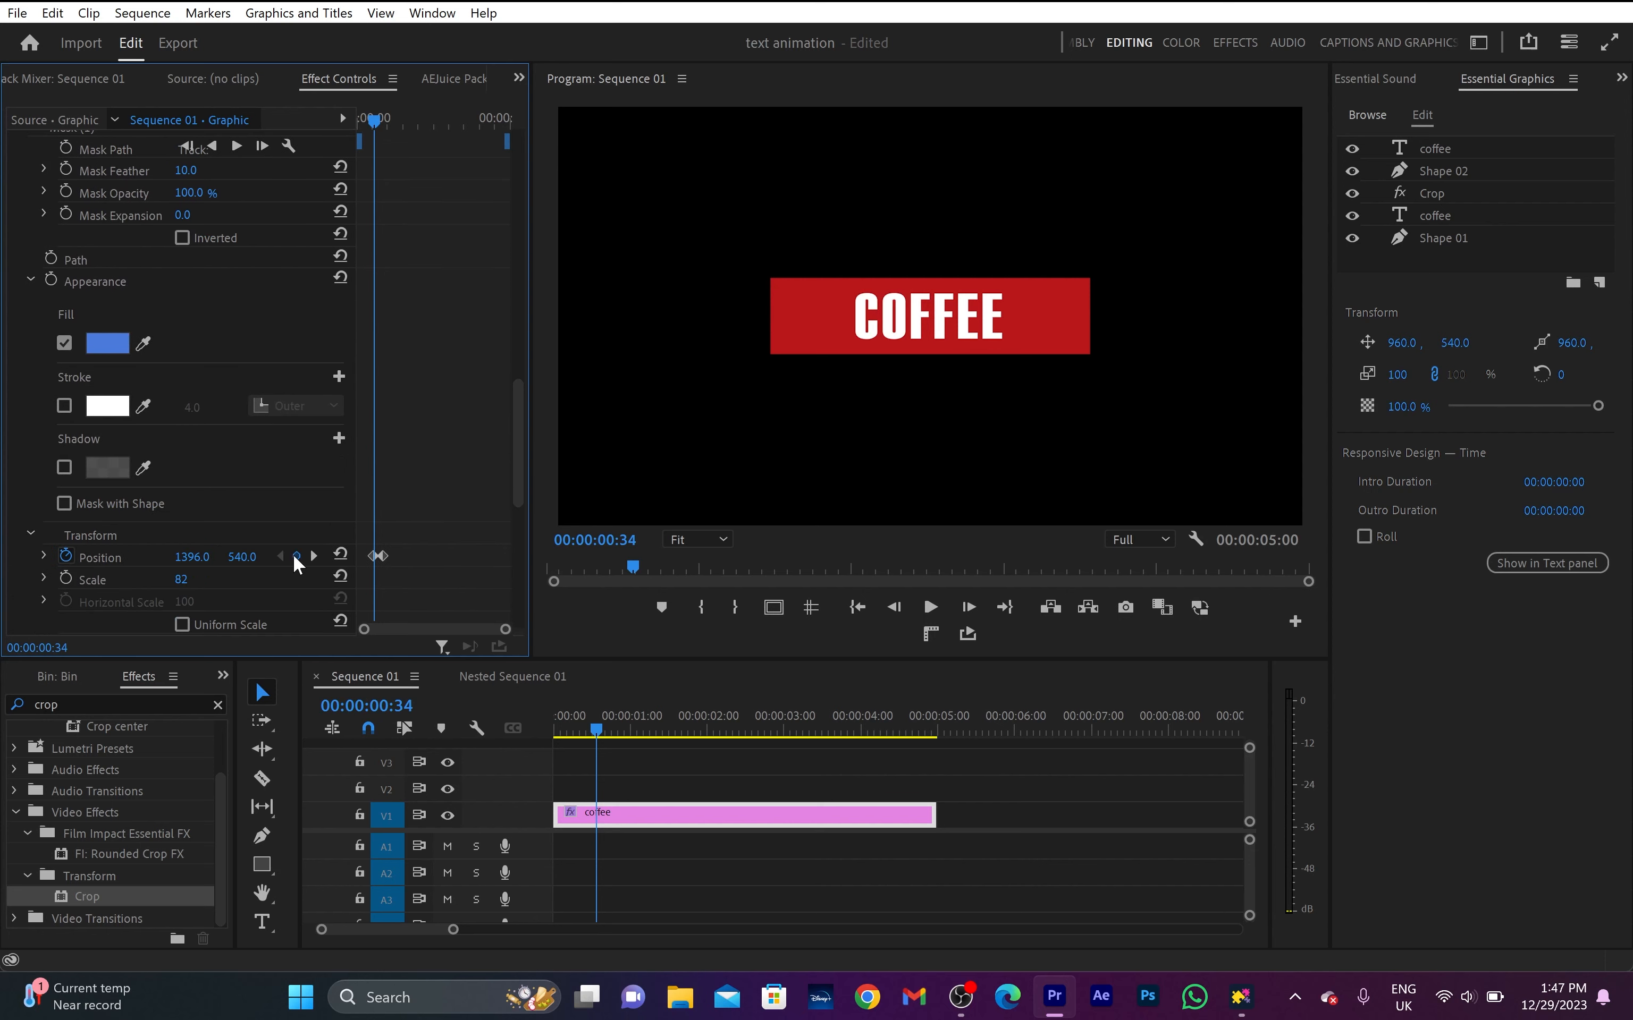
left_click(313, 556)
scroll(270, 304, "up", 10)
type("960")
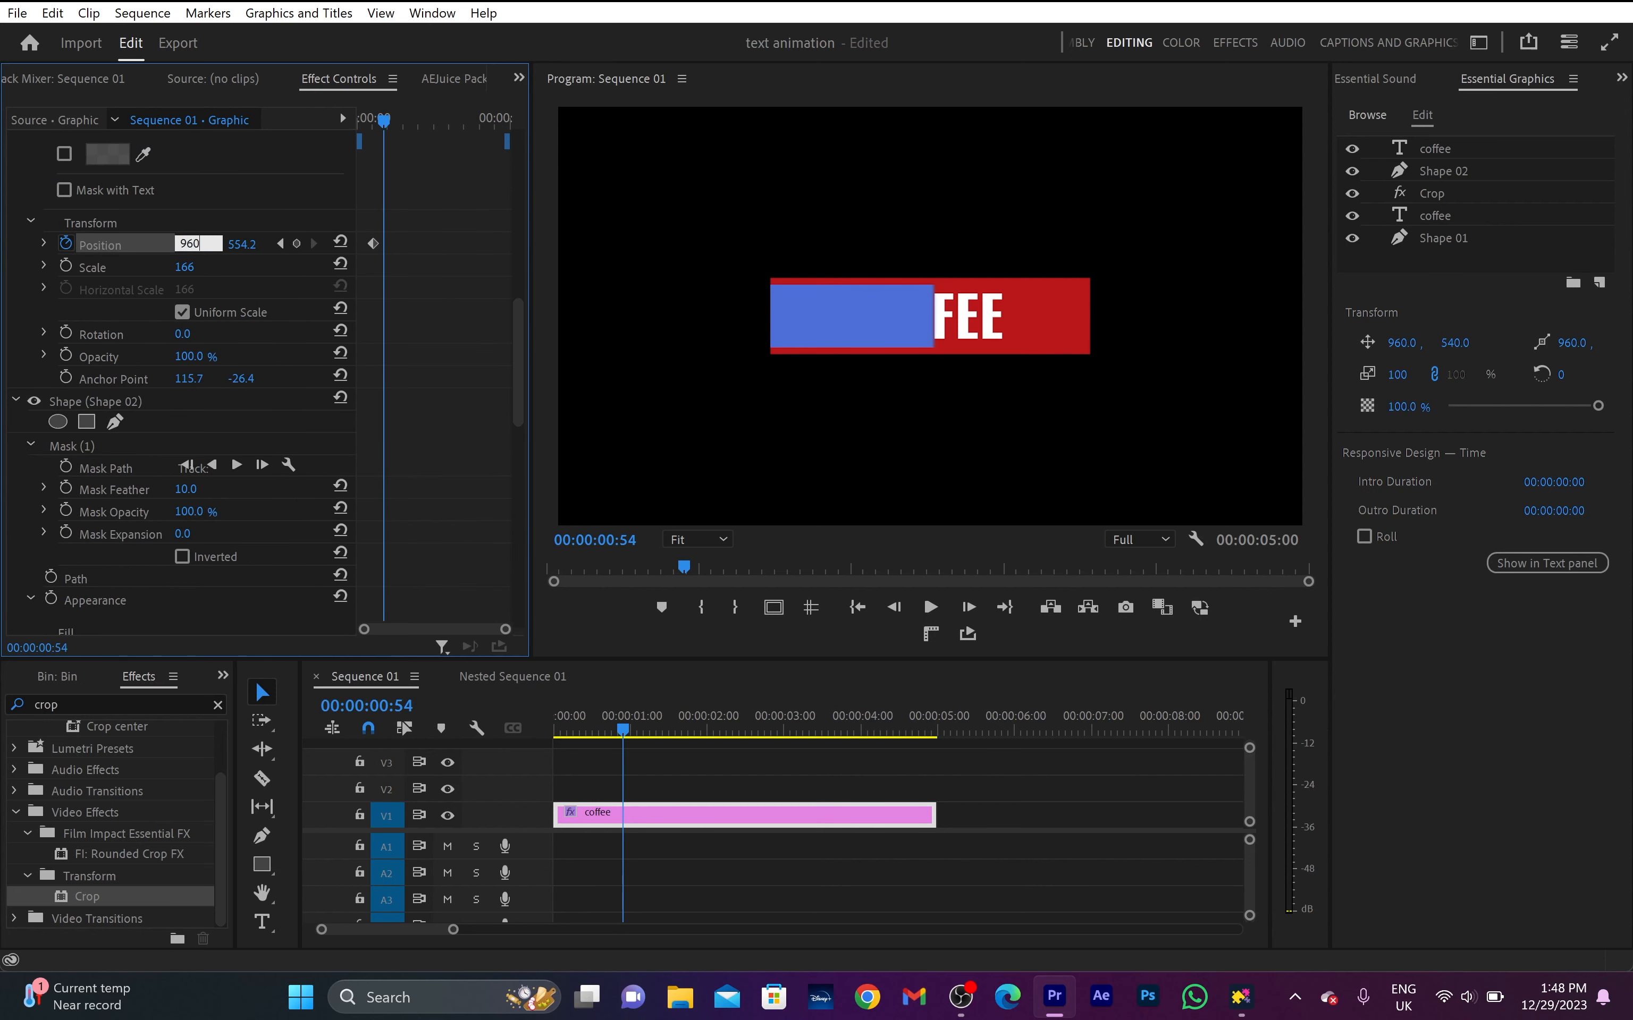
key("Return")
- Apply Ease Out temporal interpolation to Shape 02's first Position keyframe at 00:00:00:34
scroll(400, 390, "down", 10)
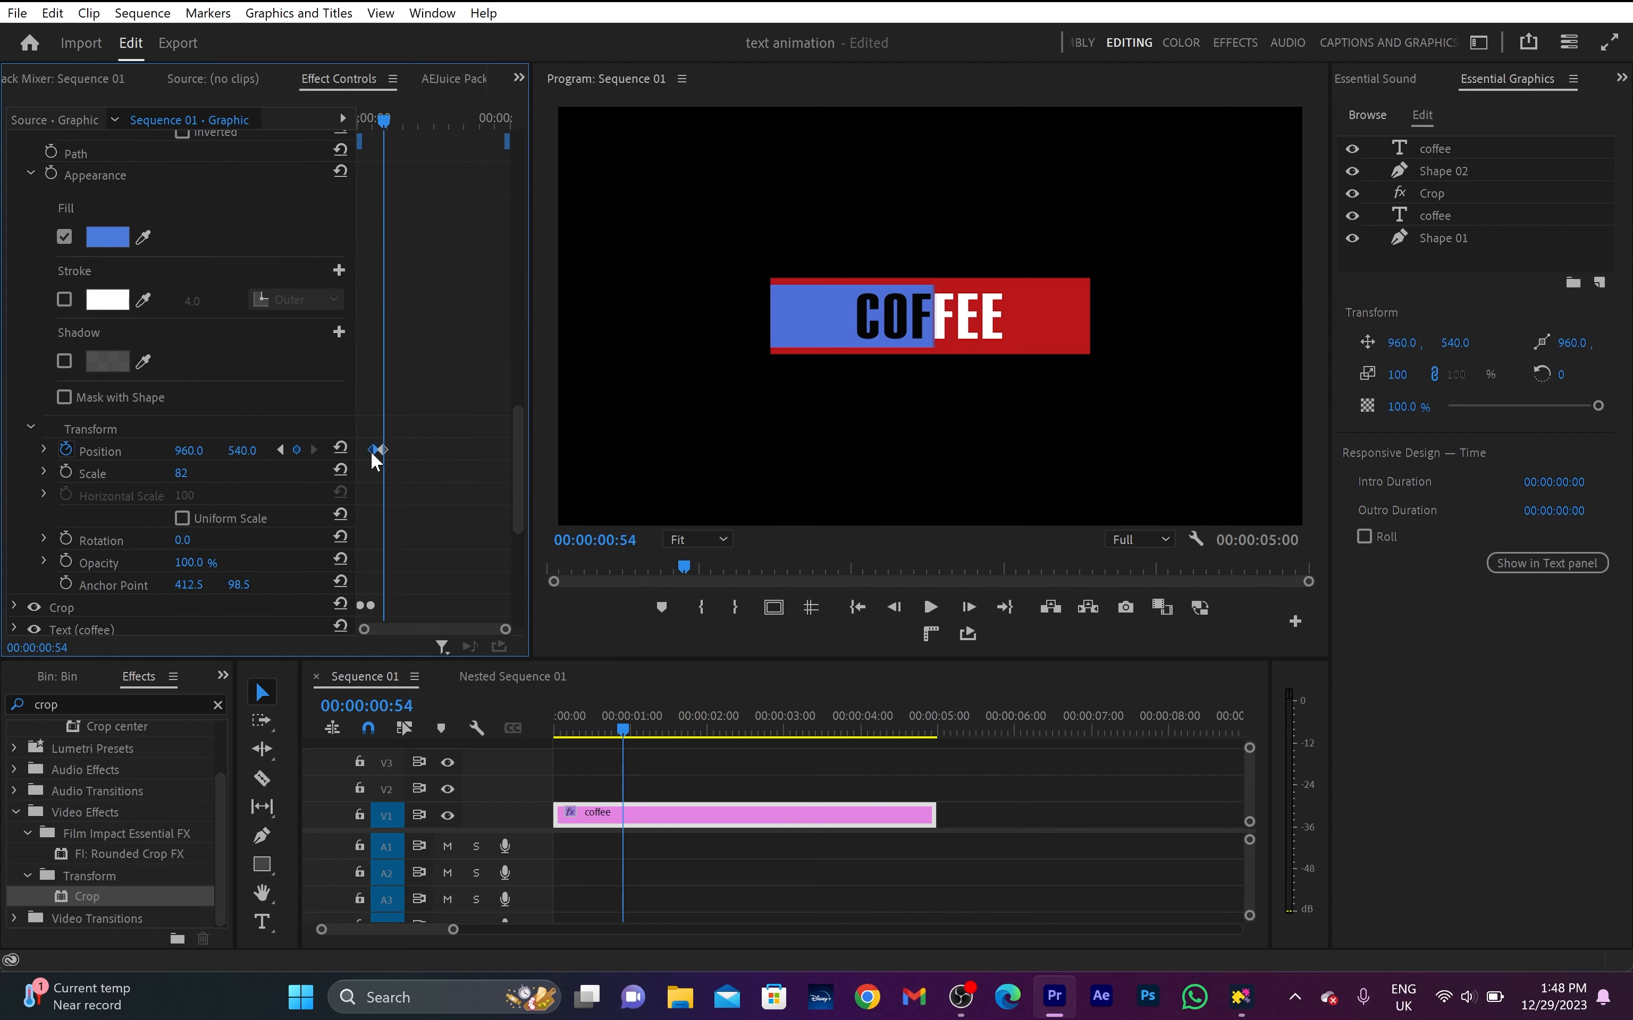
right_click(376, 459)
mouse_move(553, 628)
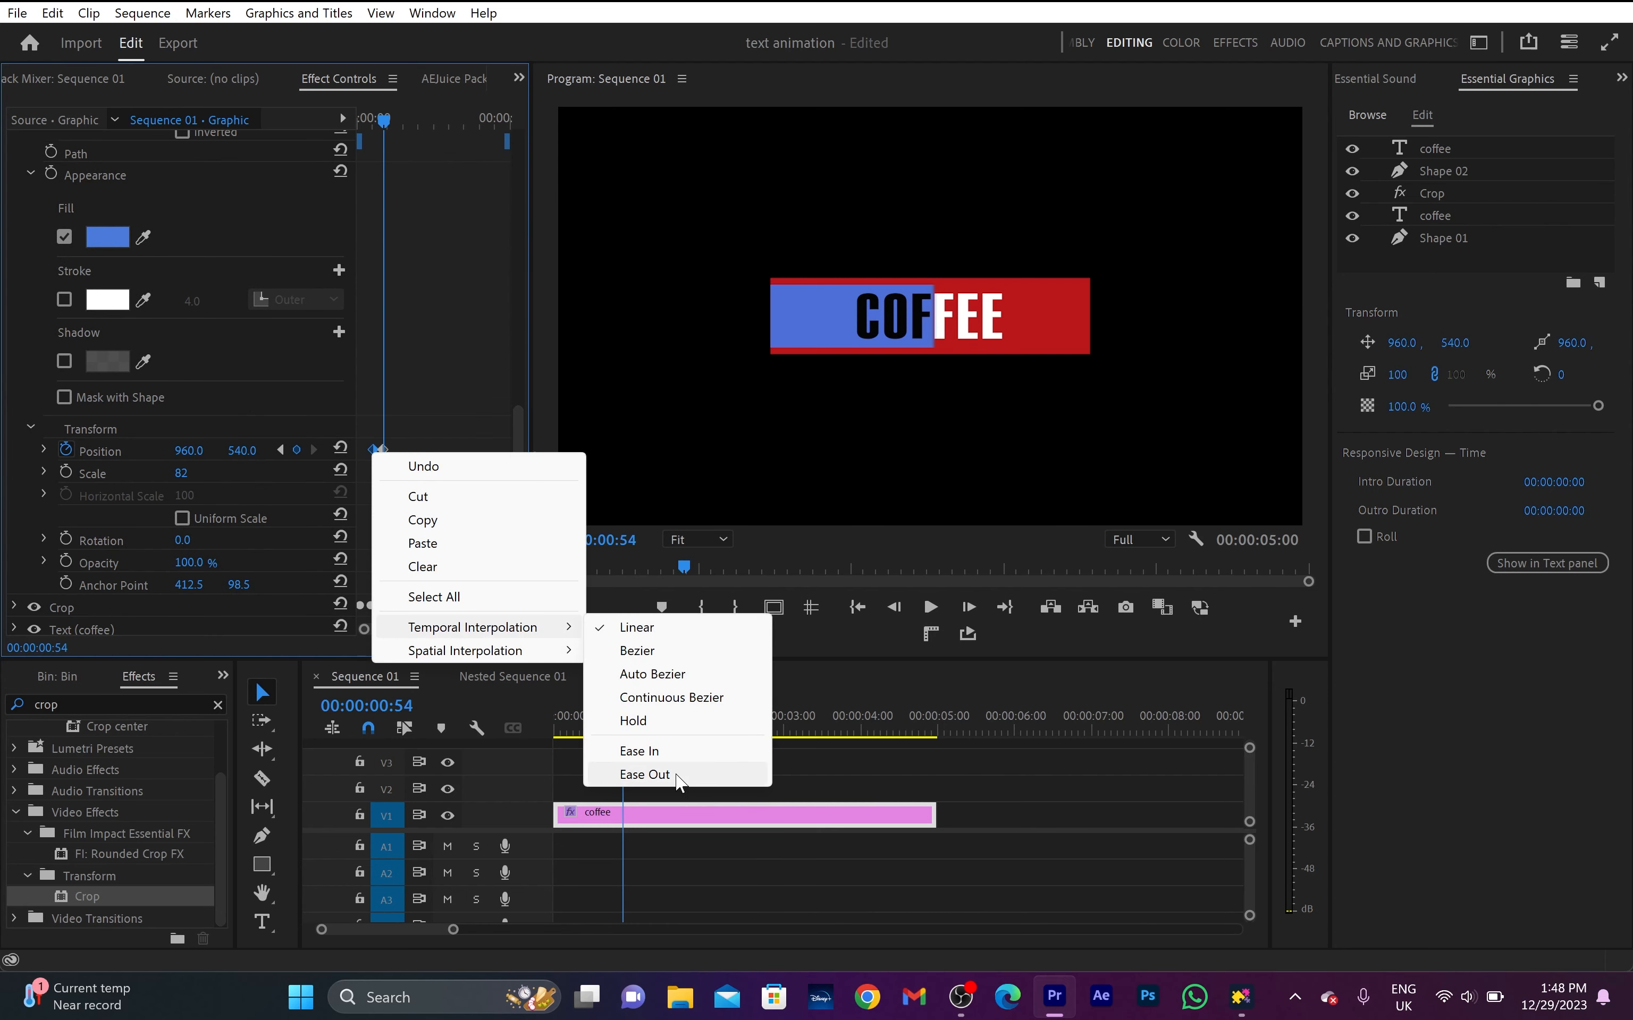
left_click(645, 775)
- Set Mask Feather to 0 for the masks on Shape 02 and the uppermost coffee text
scroll(137, 351, "up", 5)
left_click(96, 362)
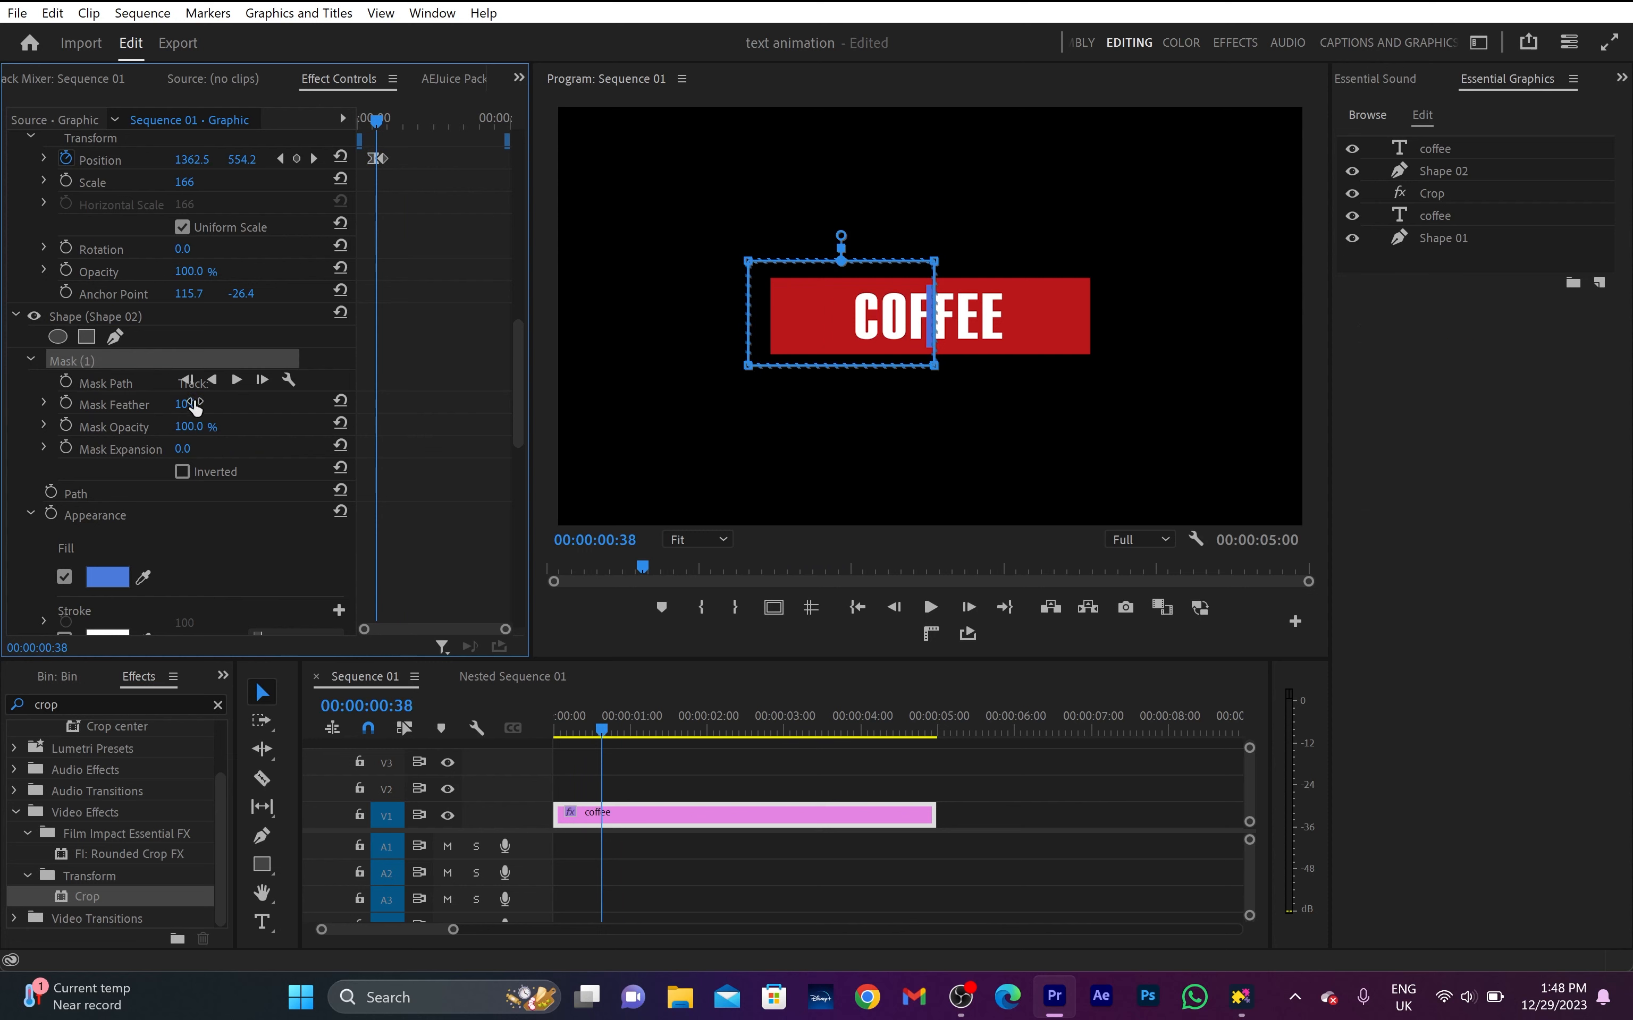
scroll(429, 351, "up", 8)
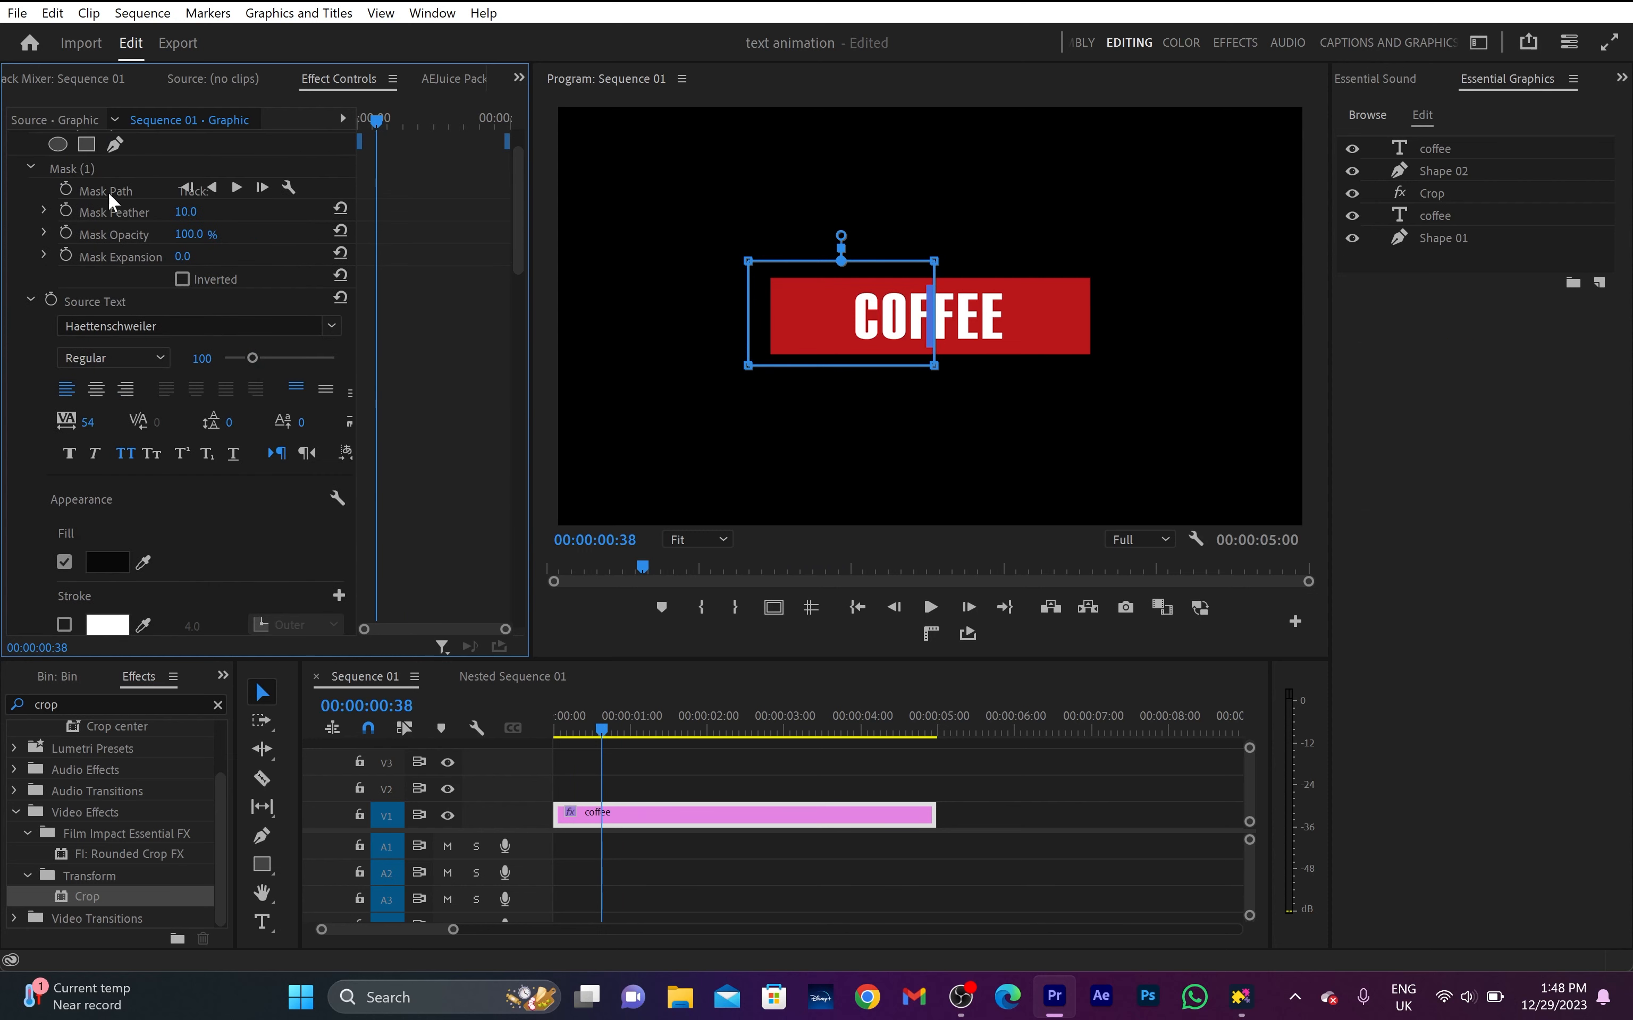
- Duplicate the Shape 02 and uppermost coffee text layers, and rename the duplicated shape Shape 03
left_click(1464, 151)
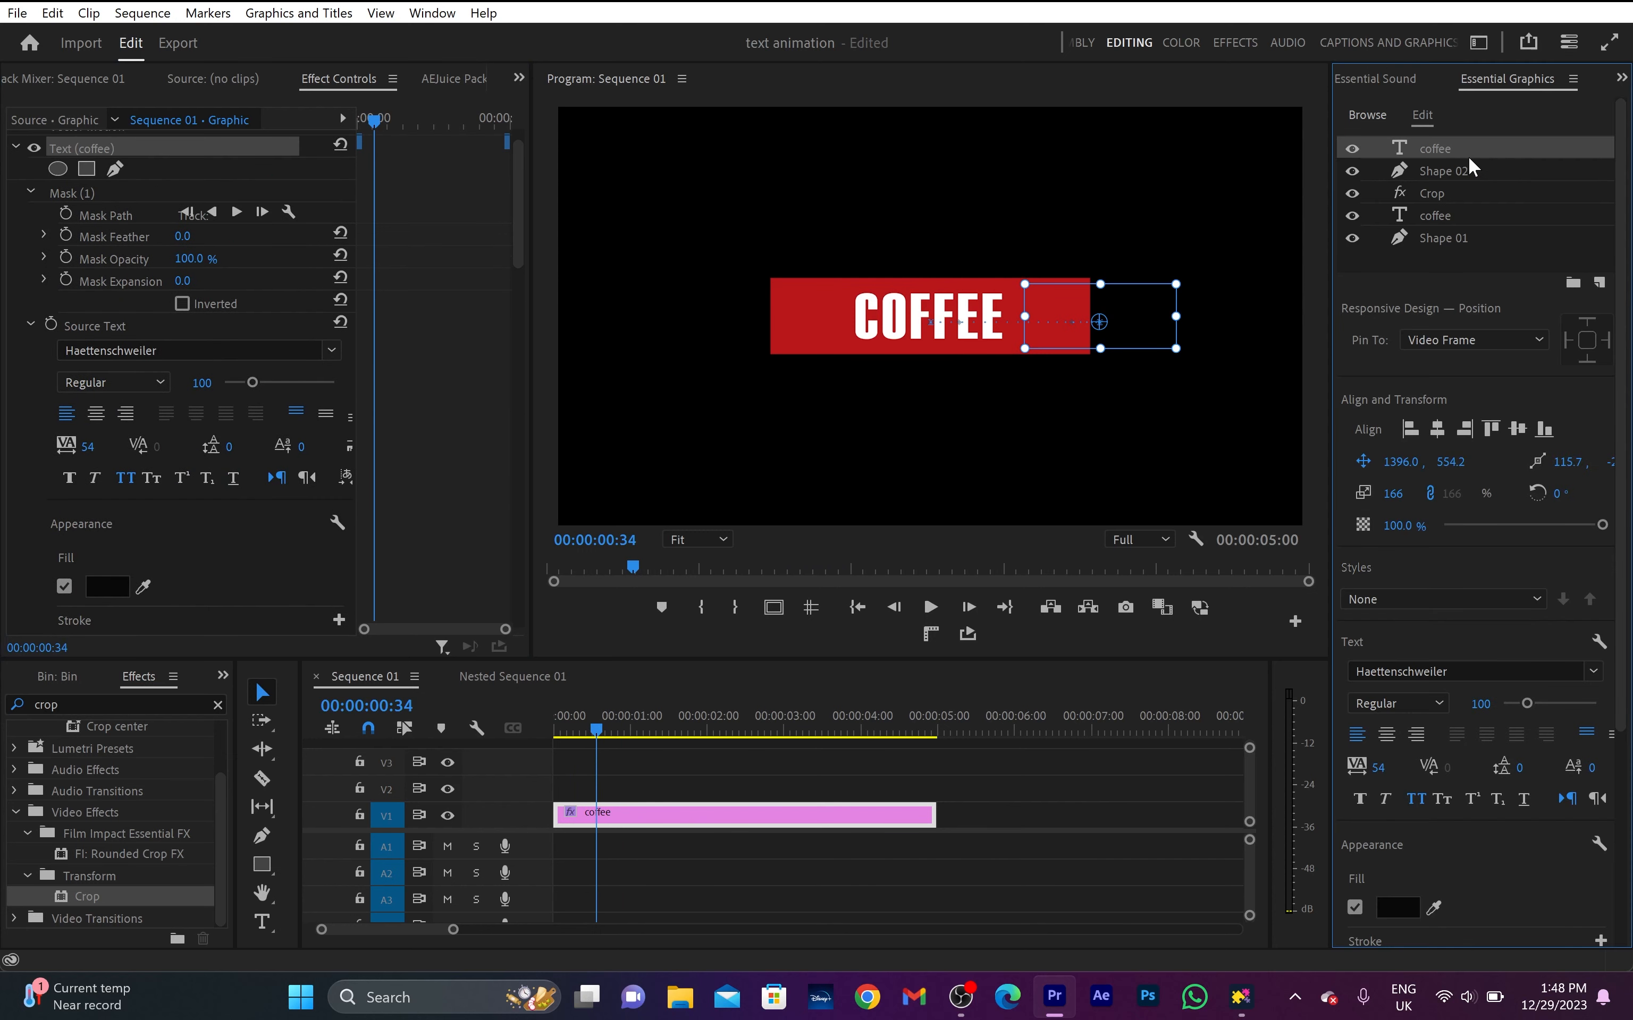
left_click(1464, 169)
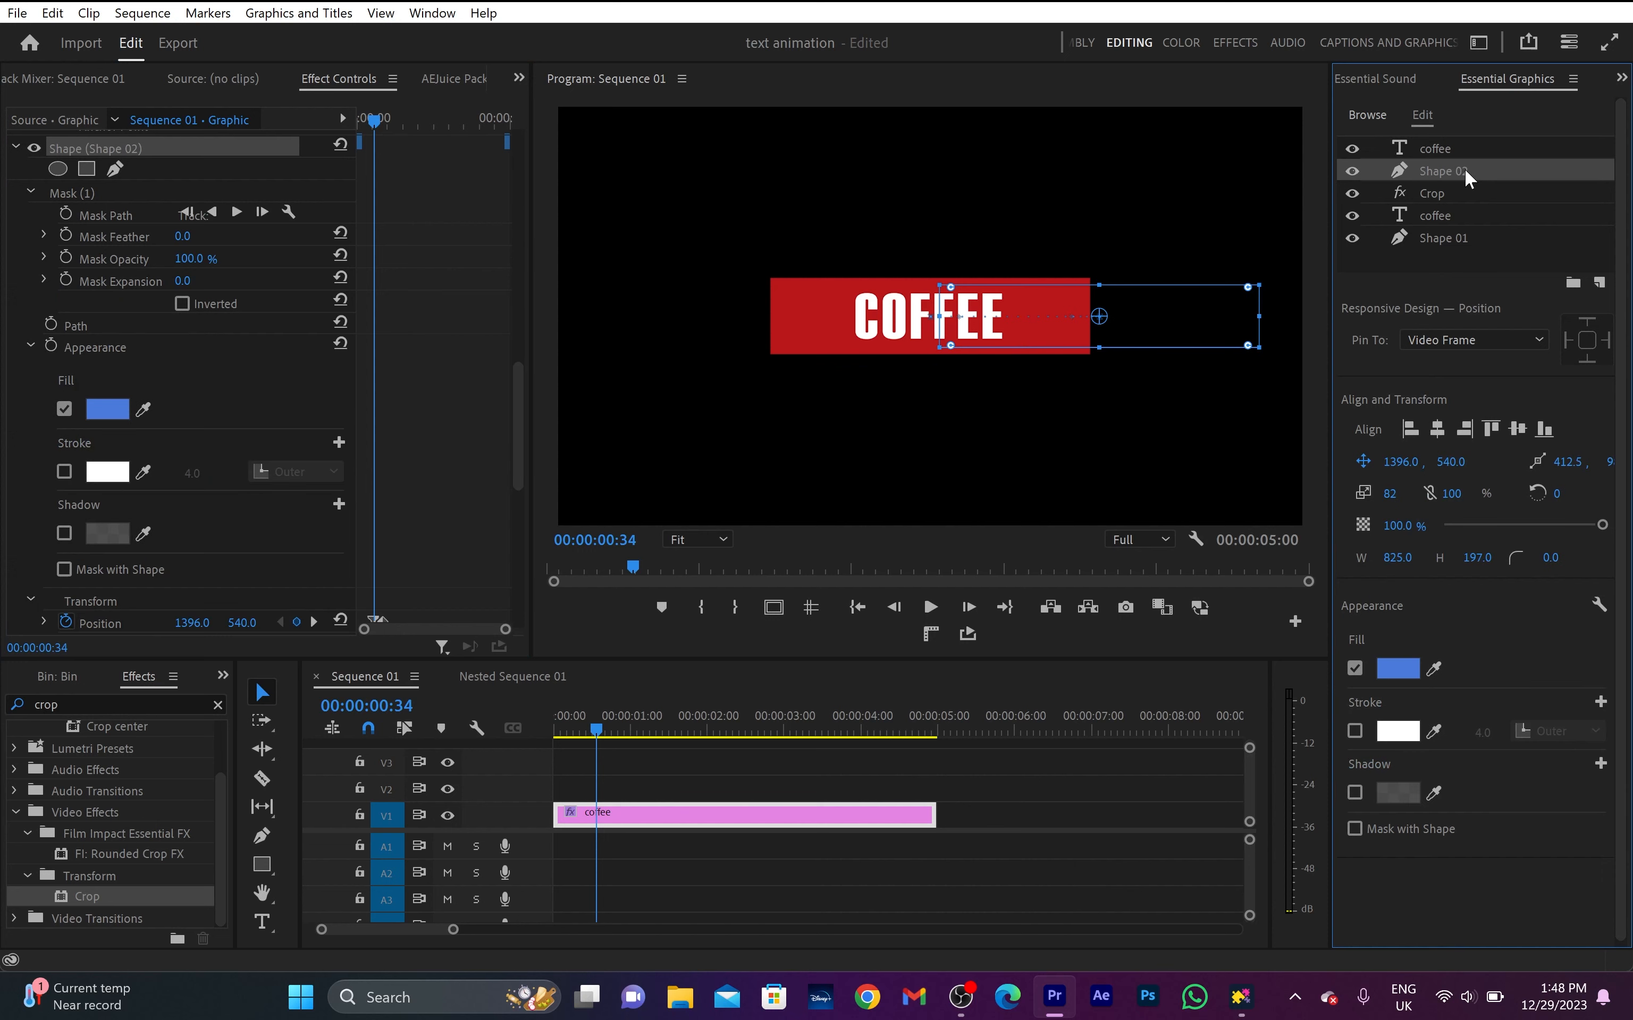
right_click(1464, 168)
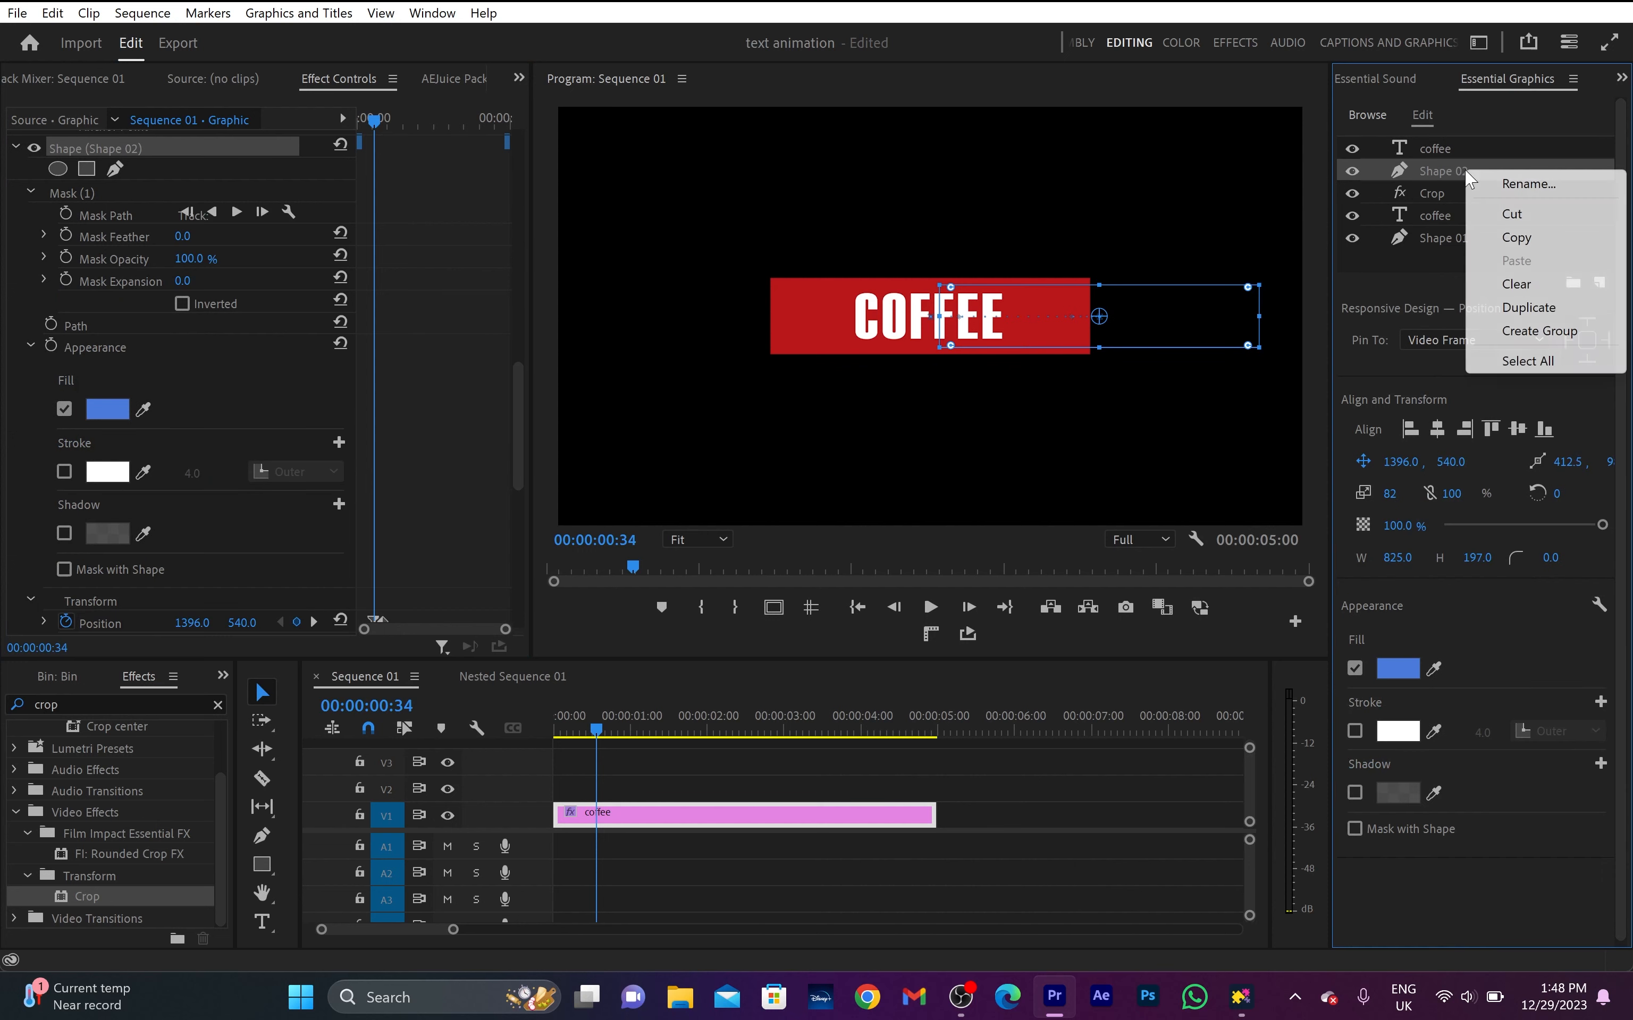
left_click(1550, 308)
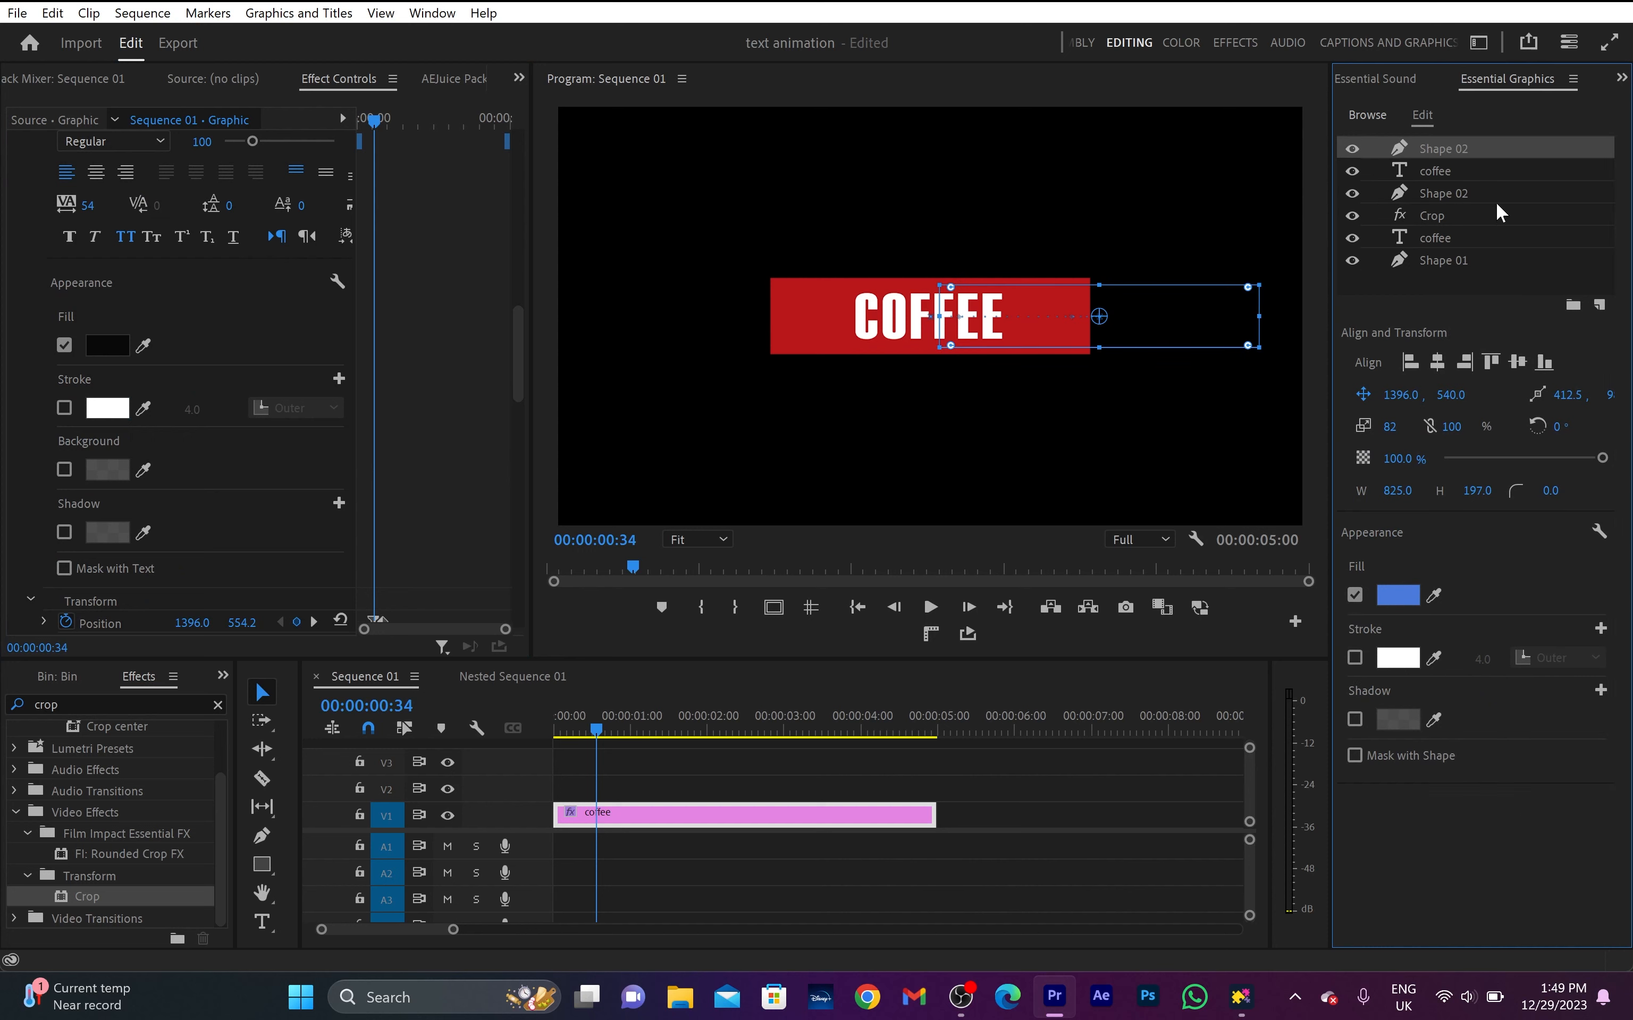
right_click(1461, 174)
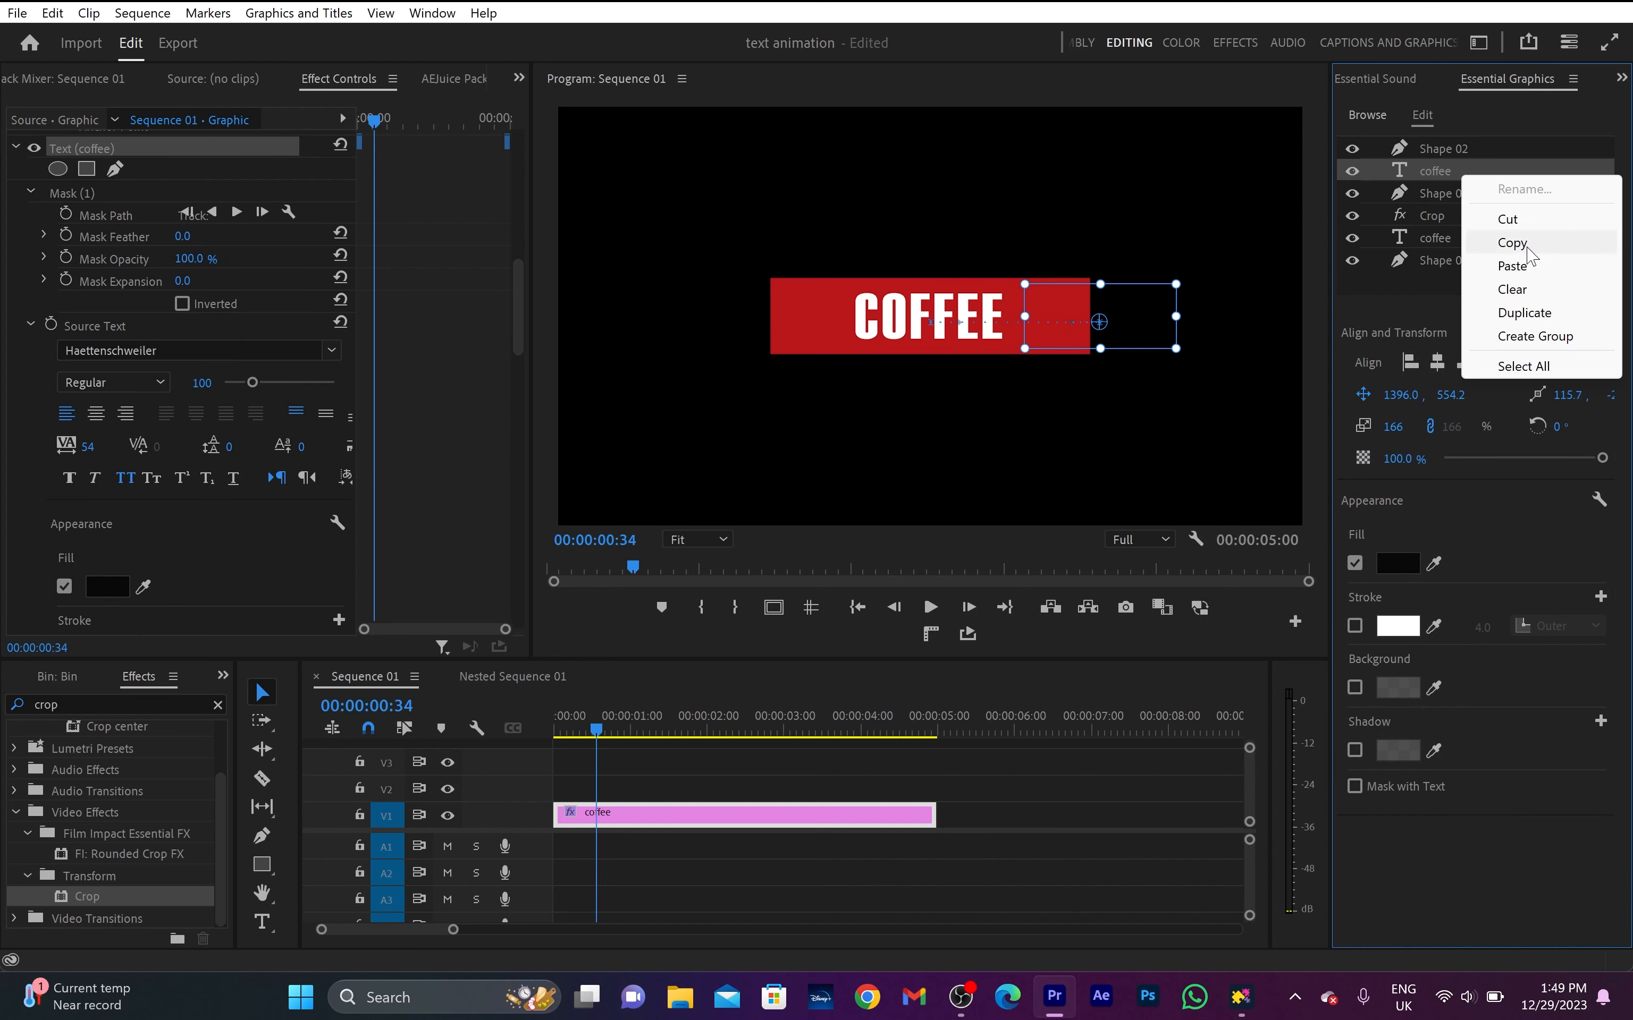
left_click(1541, 312)
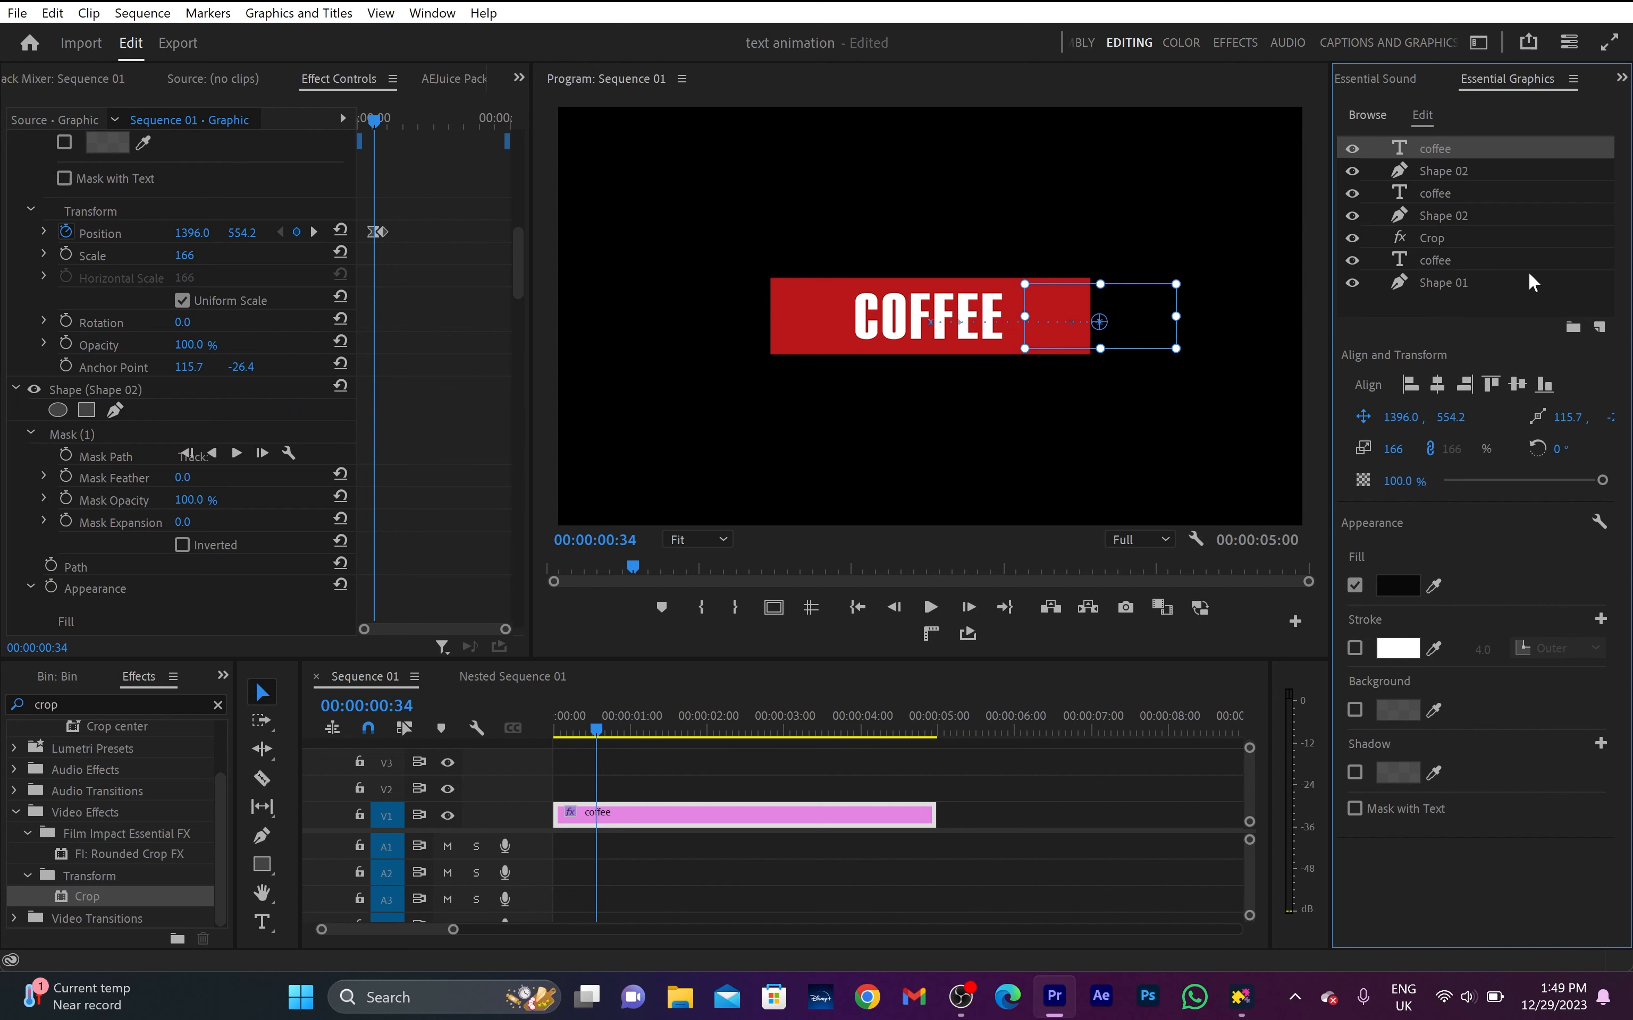
double_click(1445, 170)
type("Shape 03")
- Move Shape 03's mask over the right half of the red box and set its horizontal Position at 00:00:00:34 to 545
left_click(53, 453)
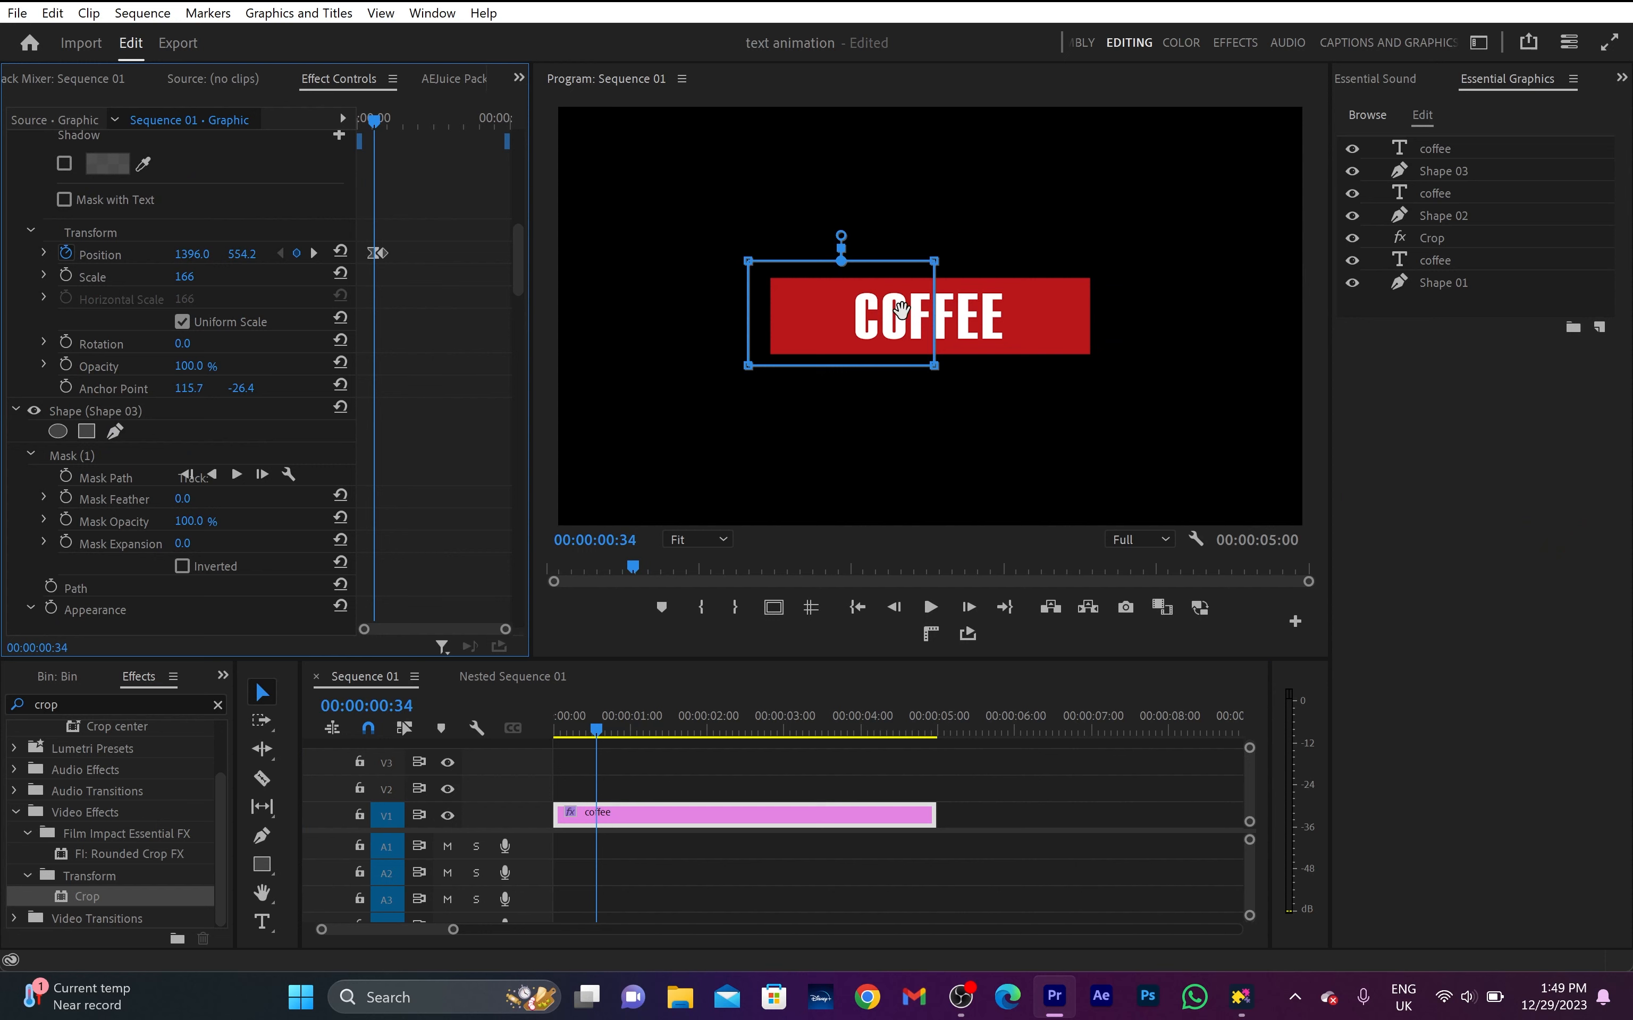
left_click_drag(911, 310, 1036, 305)
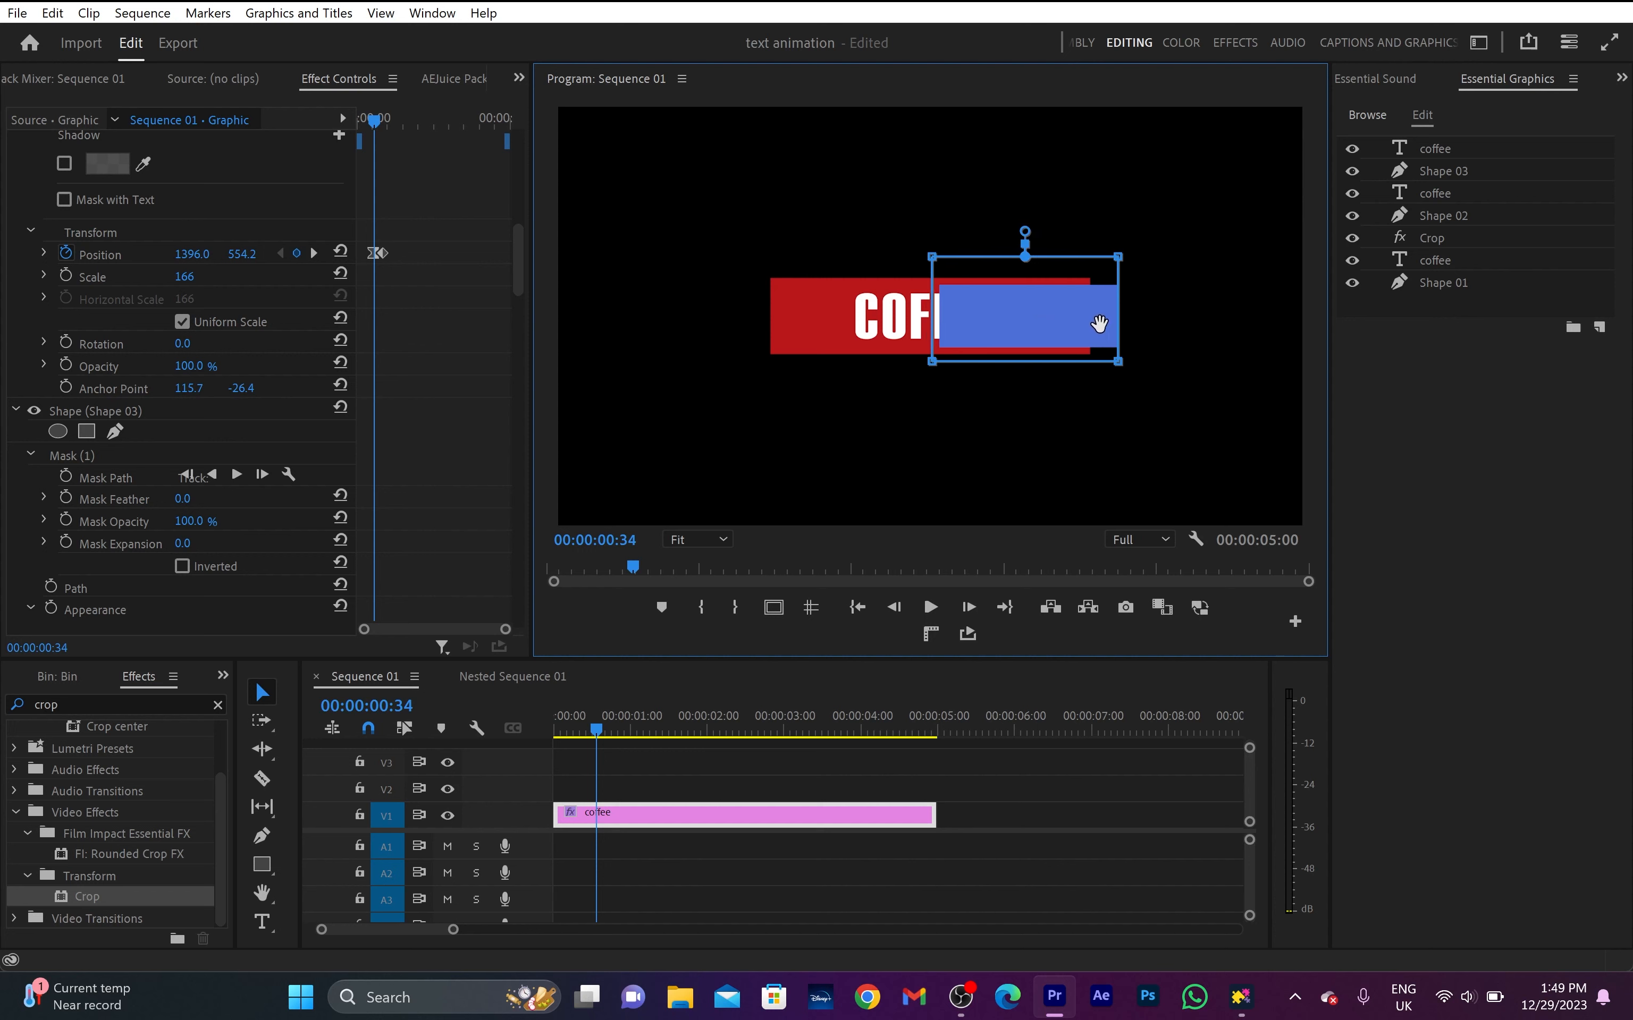
scroll(444, 328, "down", 6)
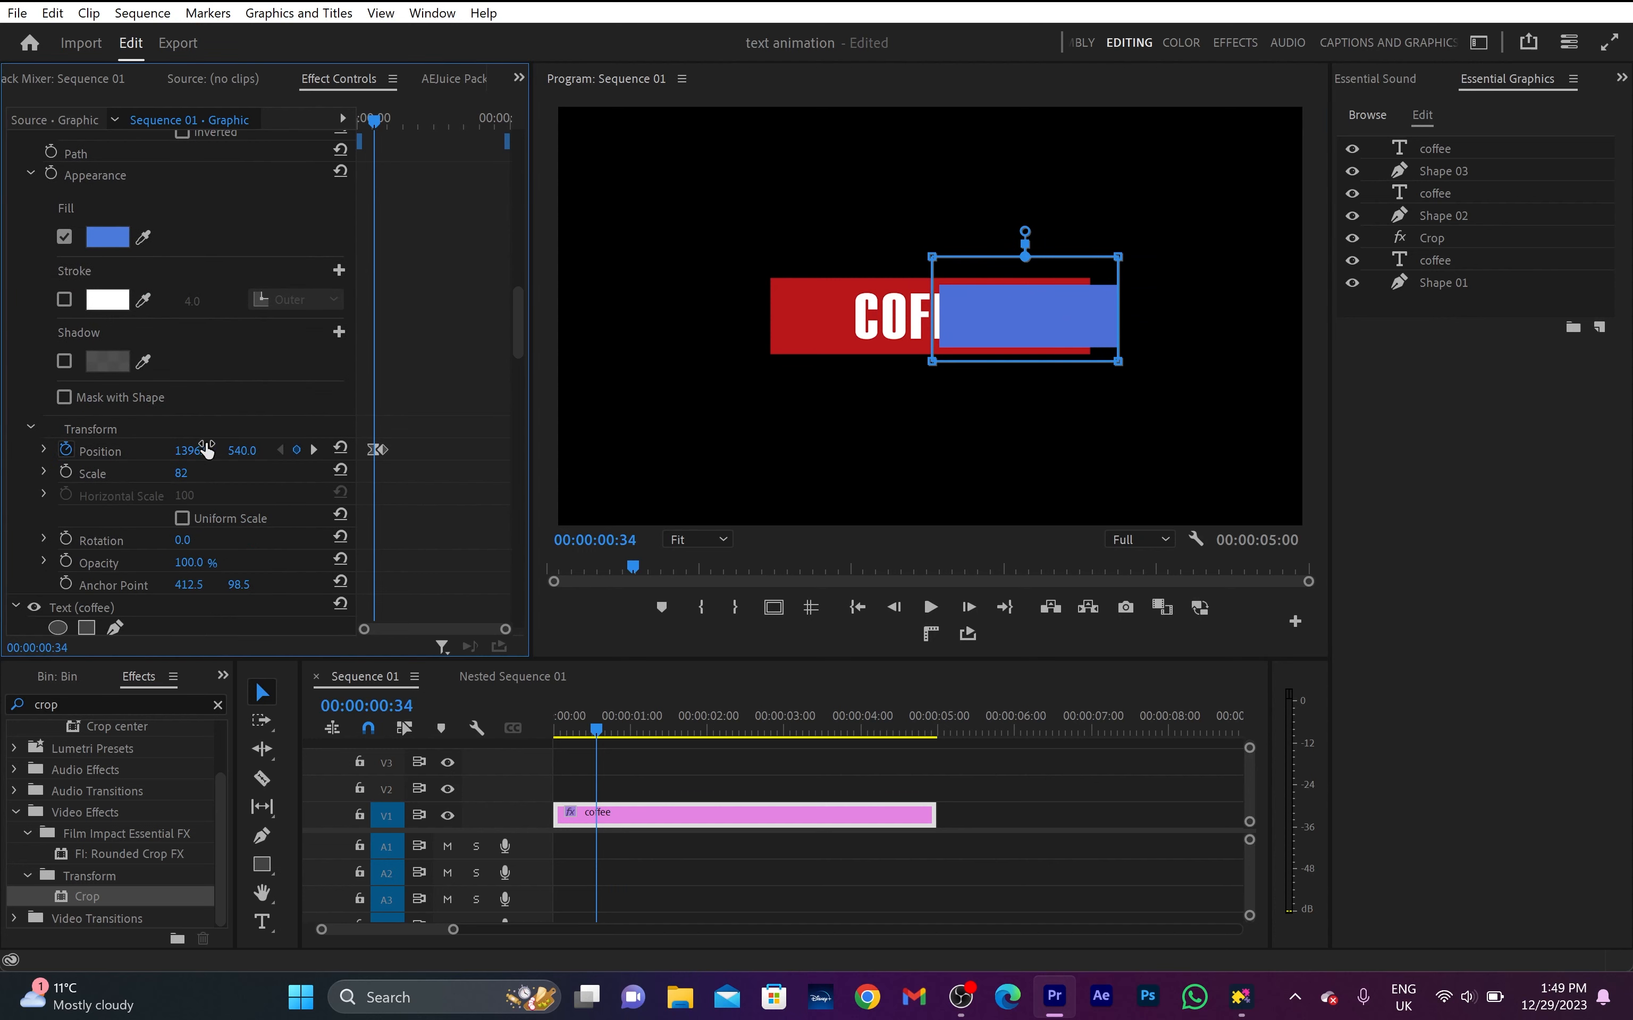
mouse_move(192, 451)
left_mouse_down()
mouse_move(121, 451)
mouse_move(343, 451)
mouse_move(220, 451)
left_mouse_up()
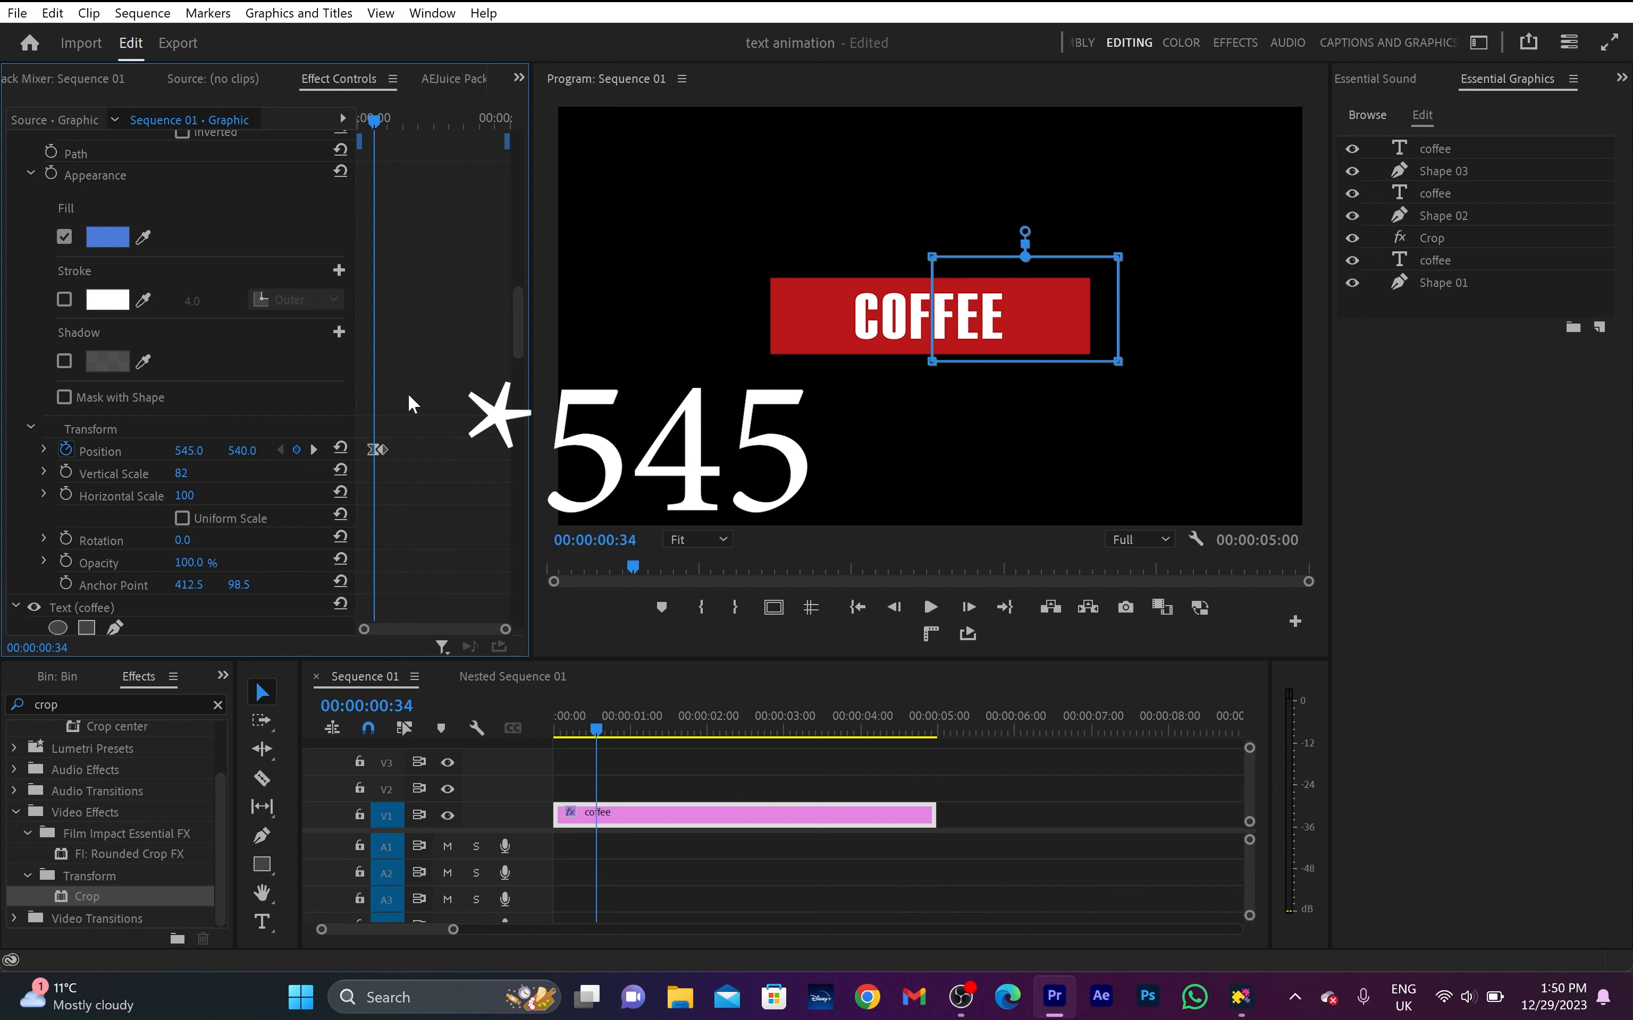
- Move the uppermost coffee text's mask over the red box's right half and set its horizontal Position at 00:00:00:34 to 545
scroll(411, 404, "down", 8)
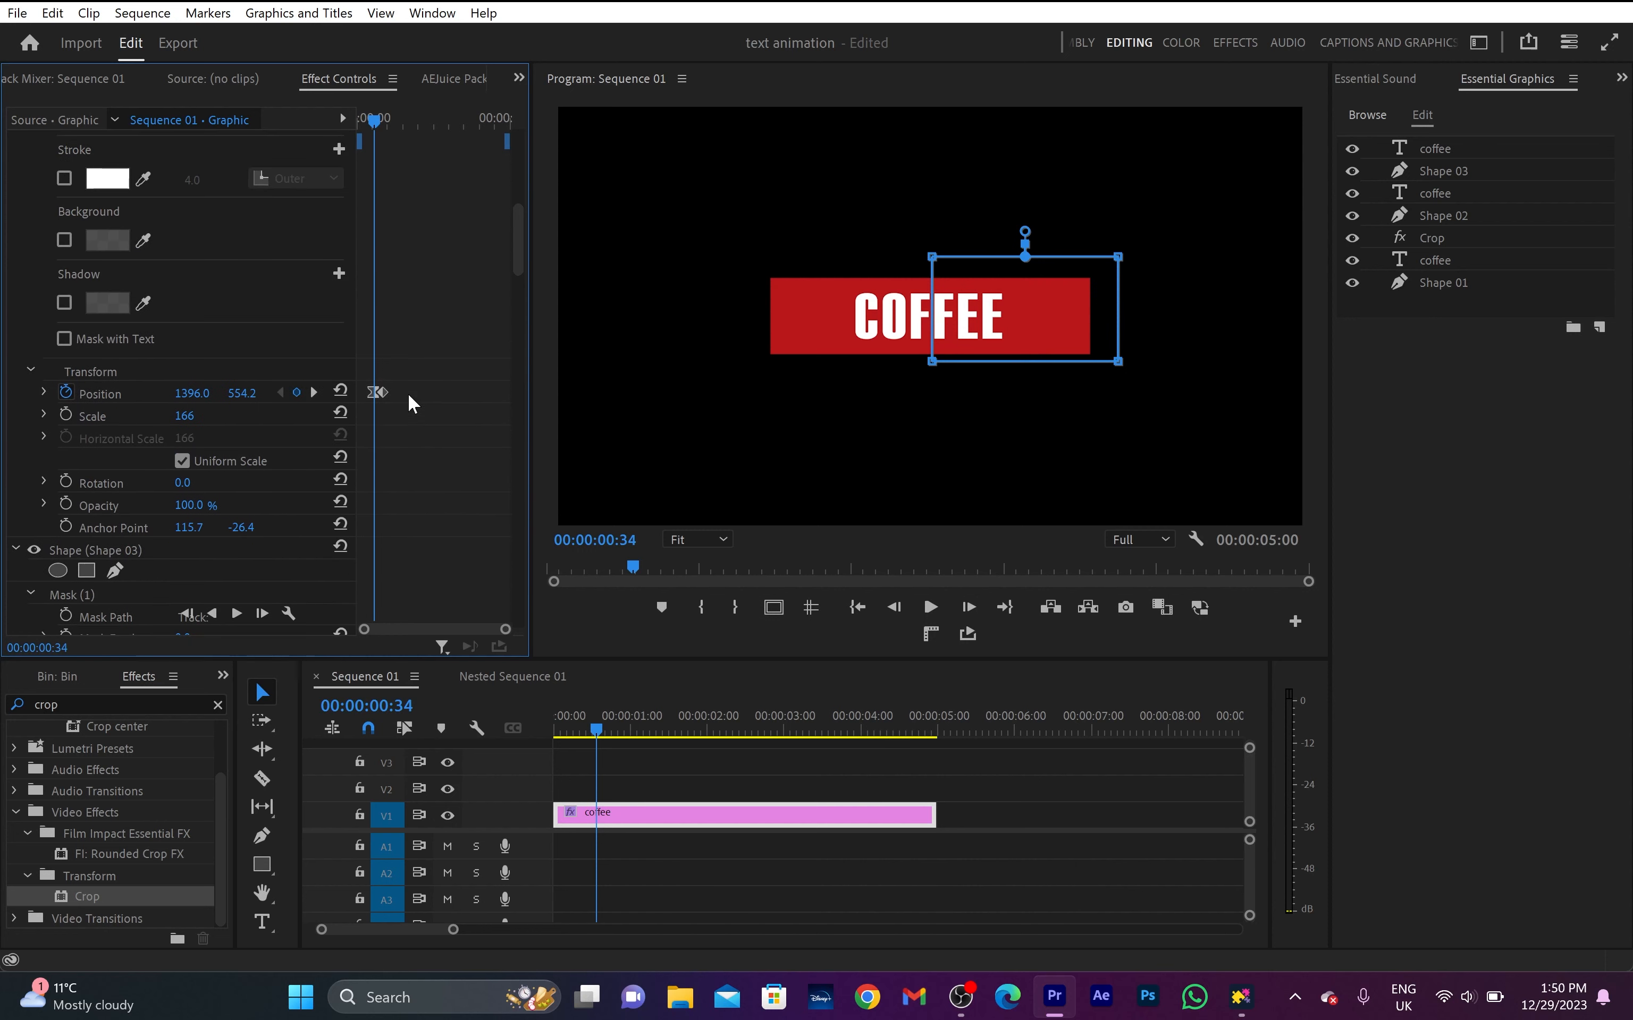
scroll(411, 404, "up", 6)
left_click(96, 232)
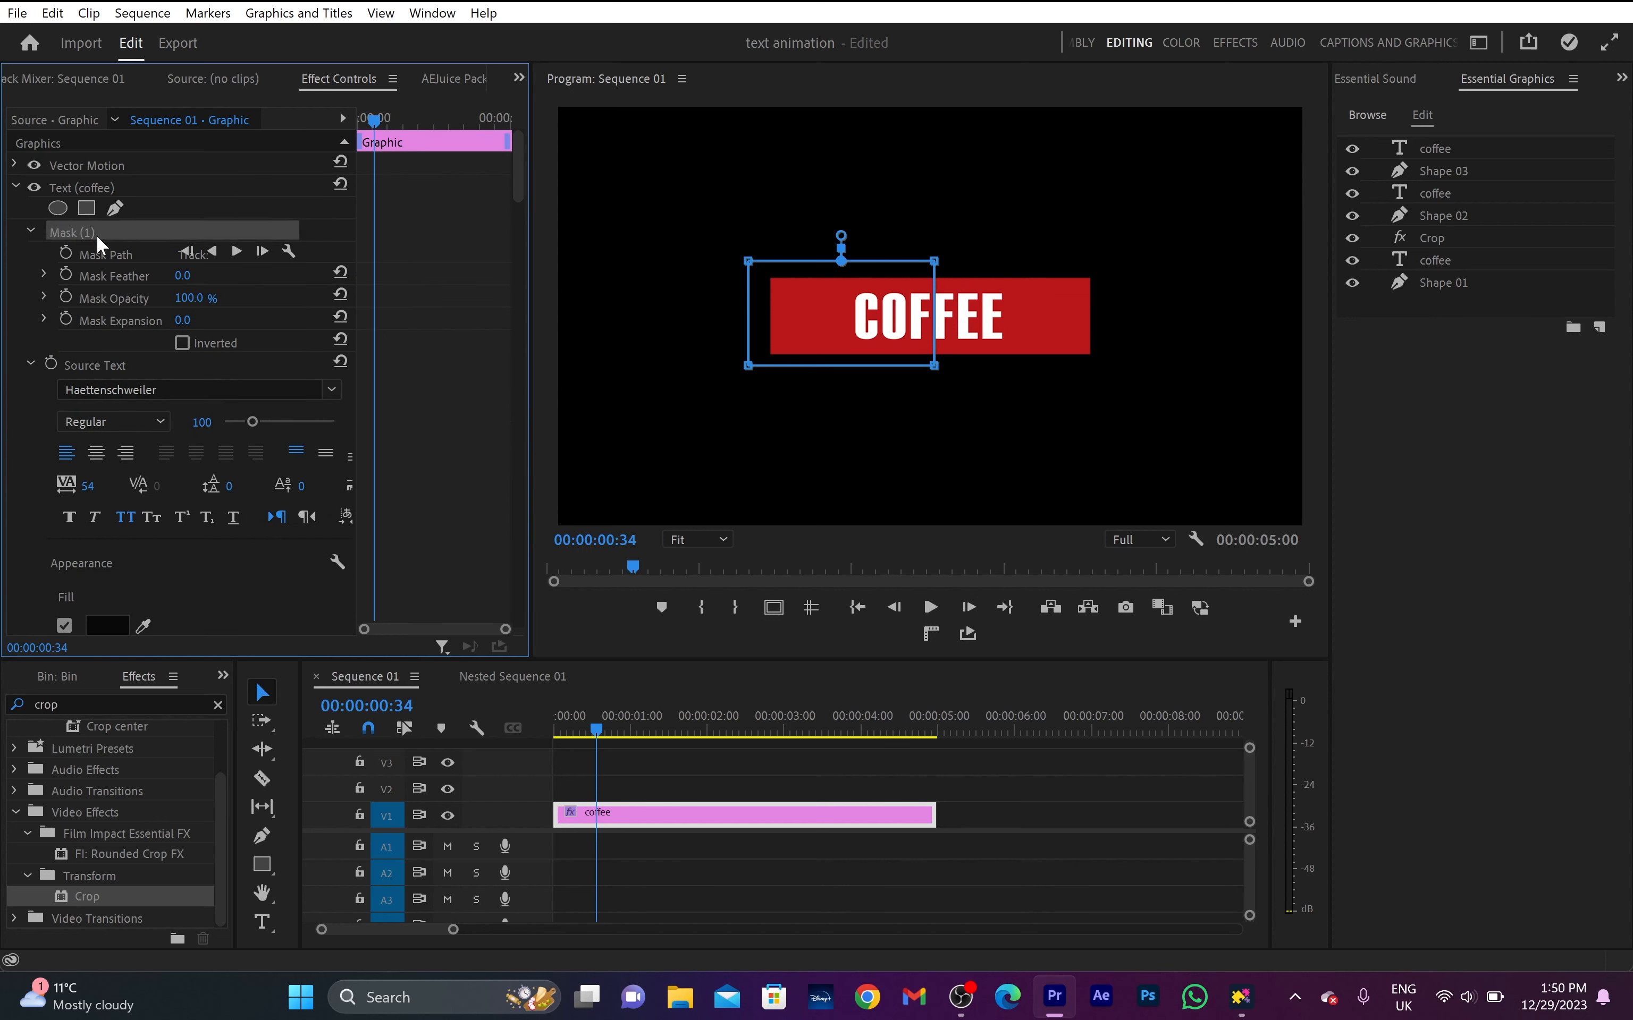
left_click_drag(911, 308, 1042, 308)
scroll(458, 456, "down", 6)
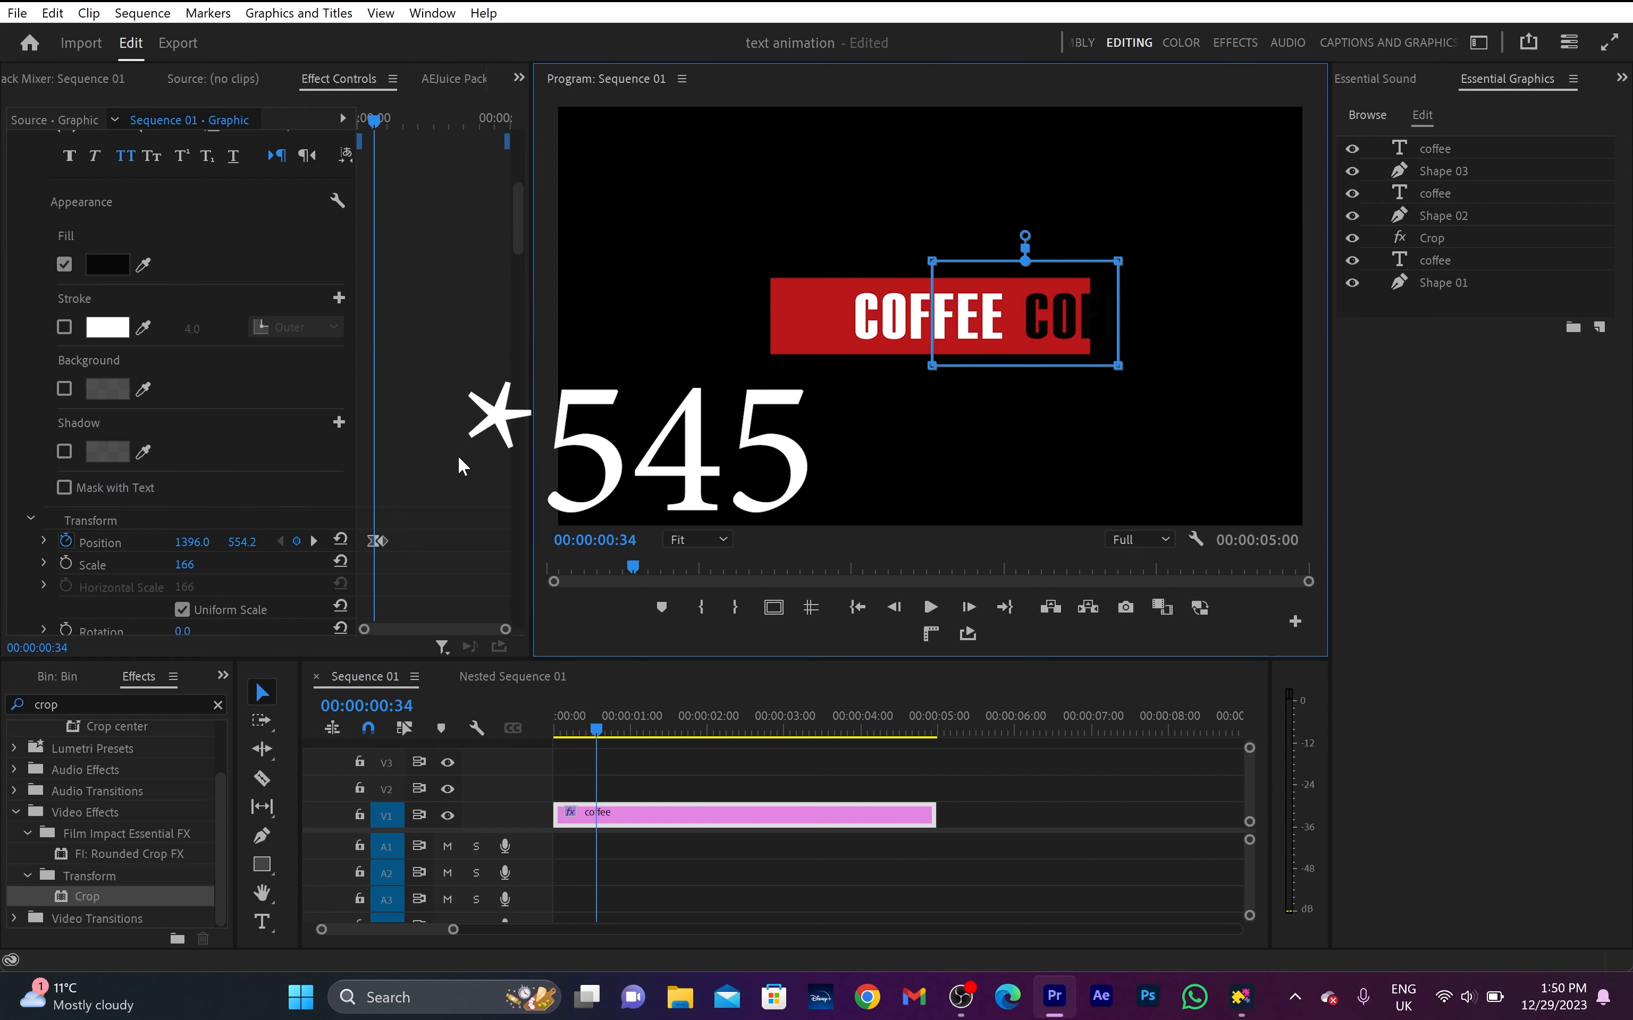
left_click(197, 500)
type("545")
key("Return")
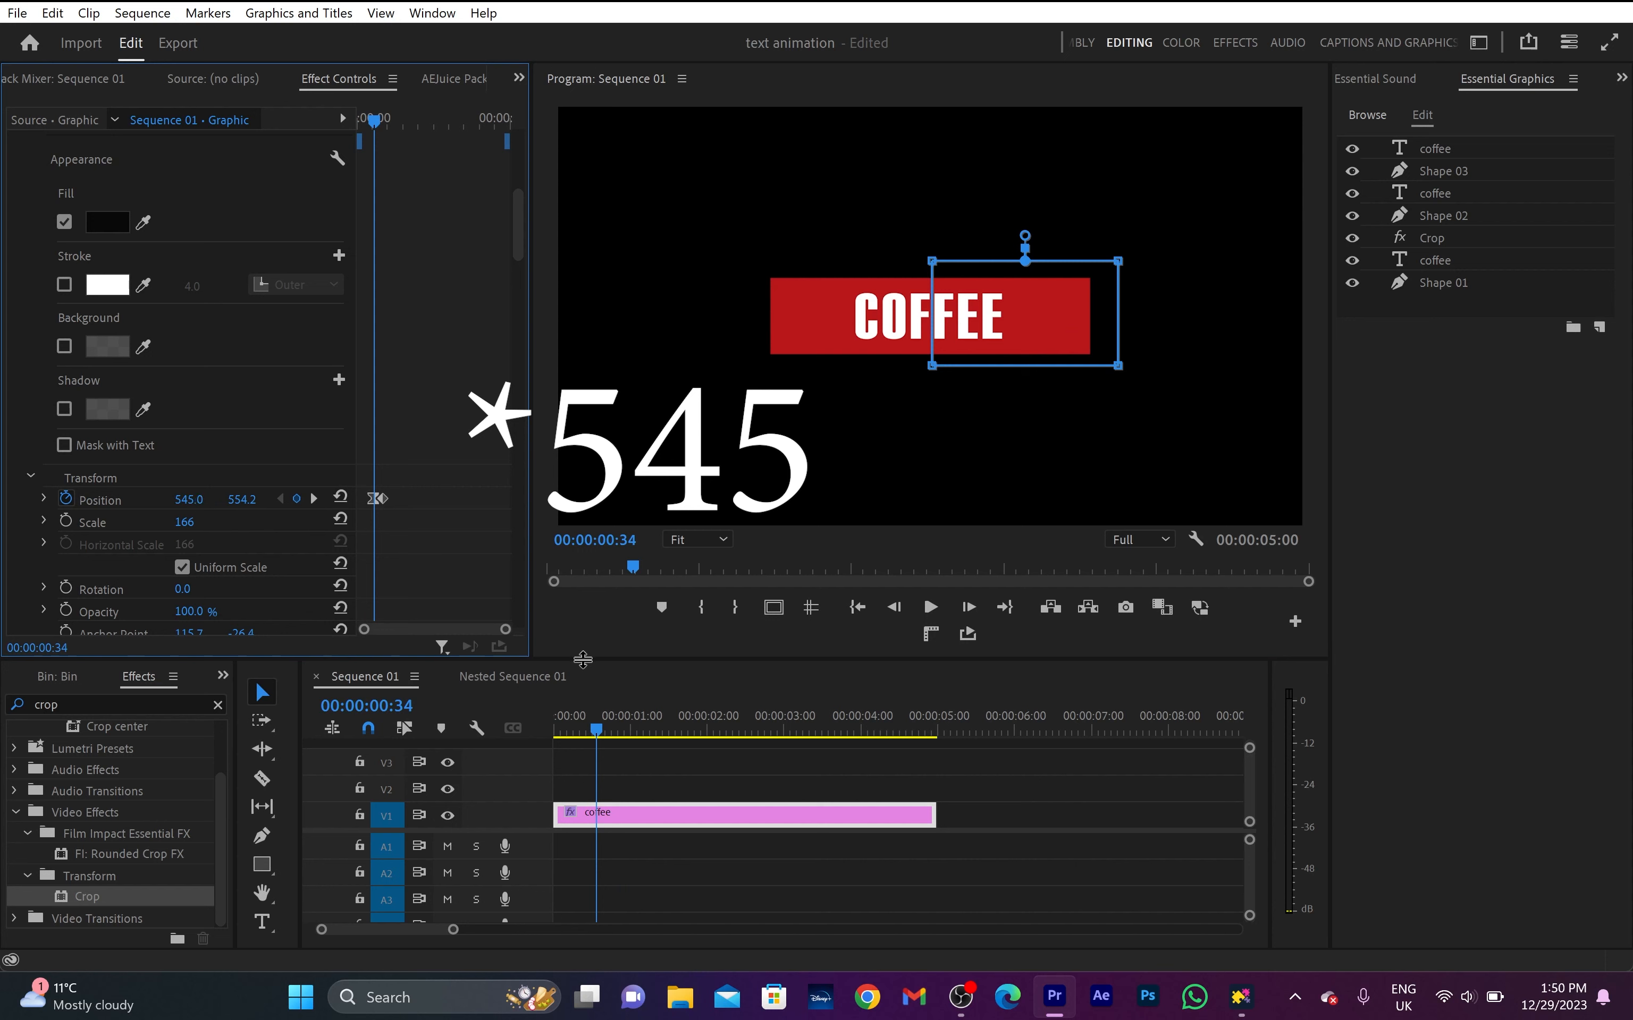
- Play the animation from the start of the sequence
left_click_drag(594, 729, 554, 742)
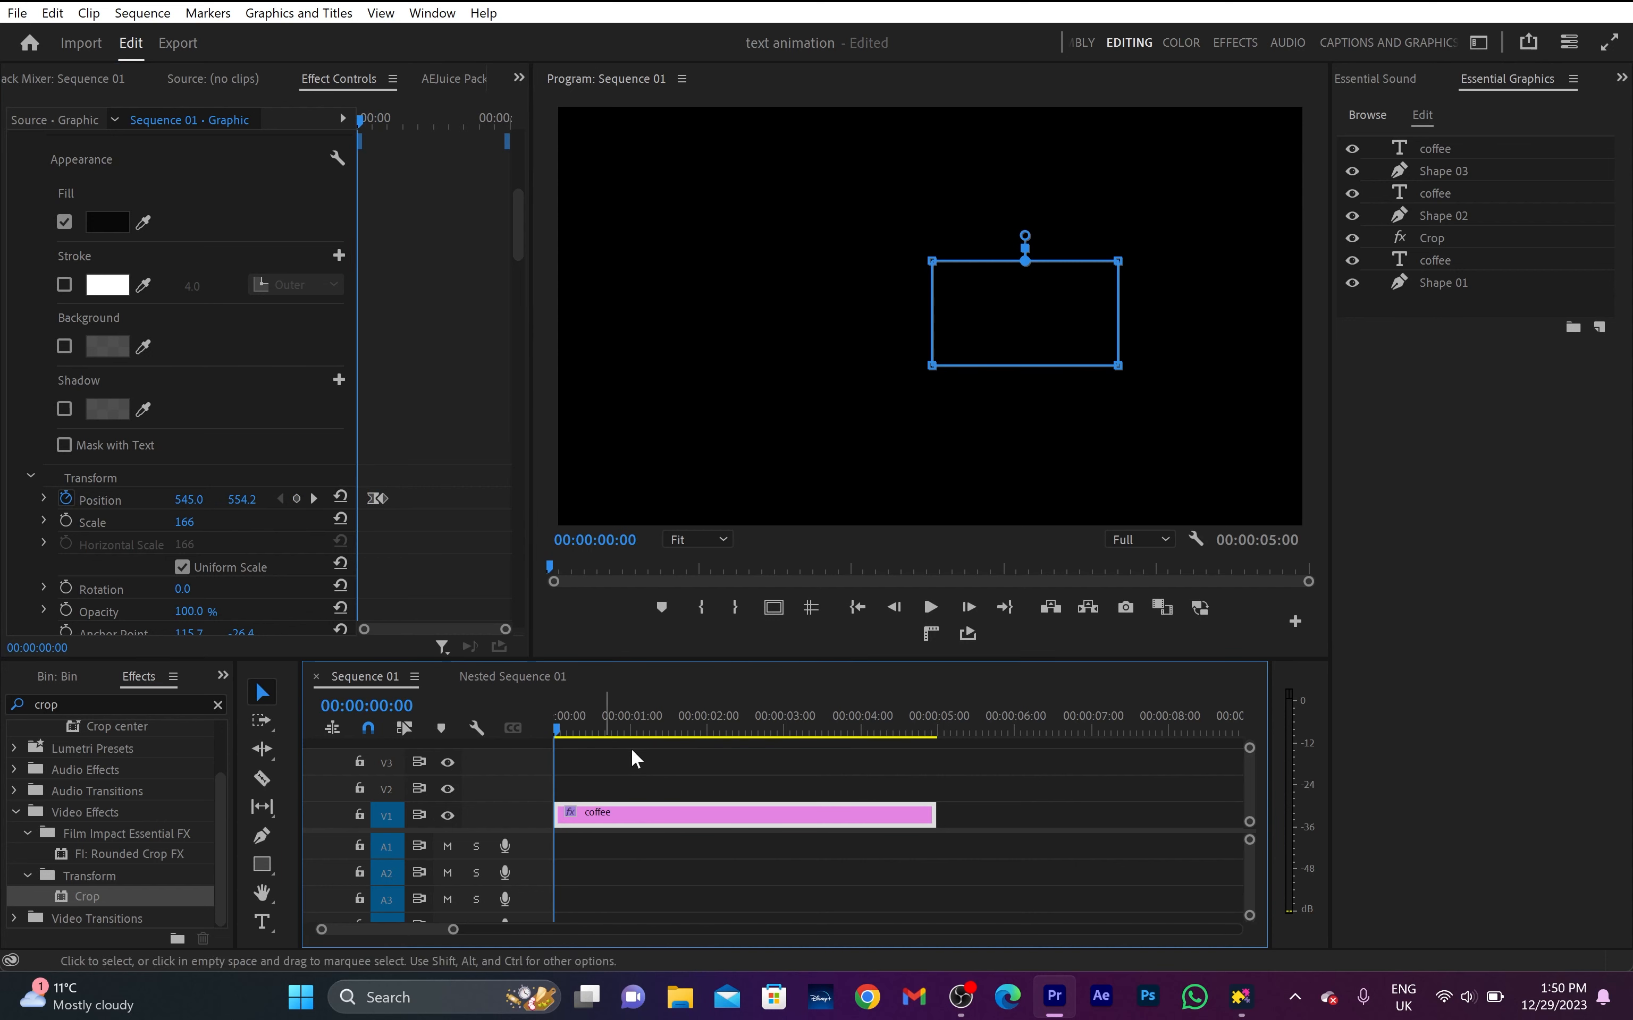
key("space")
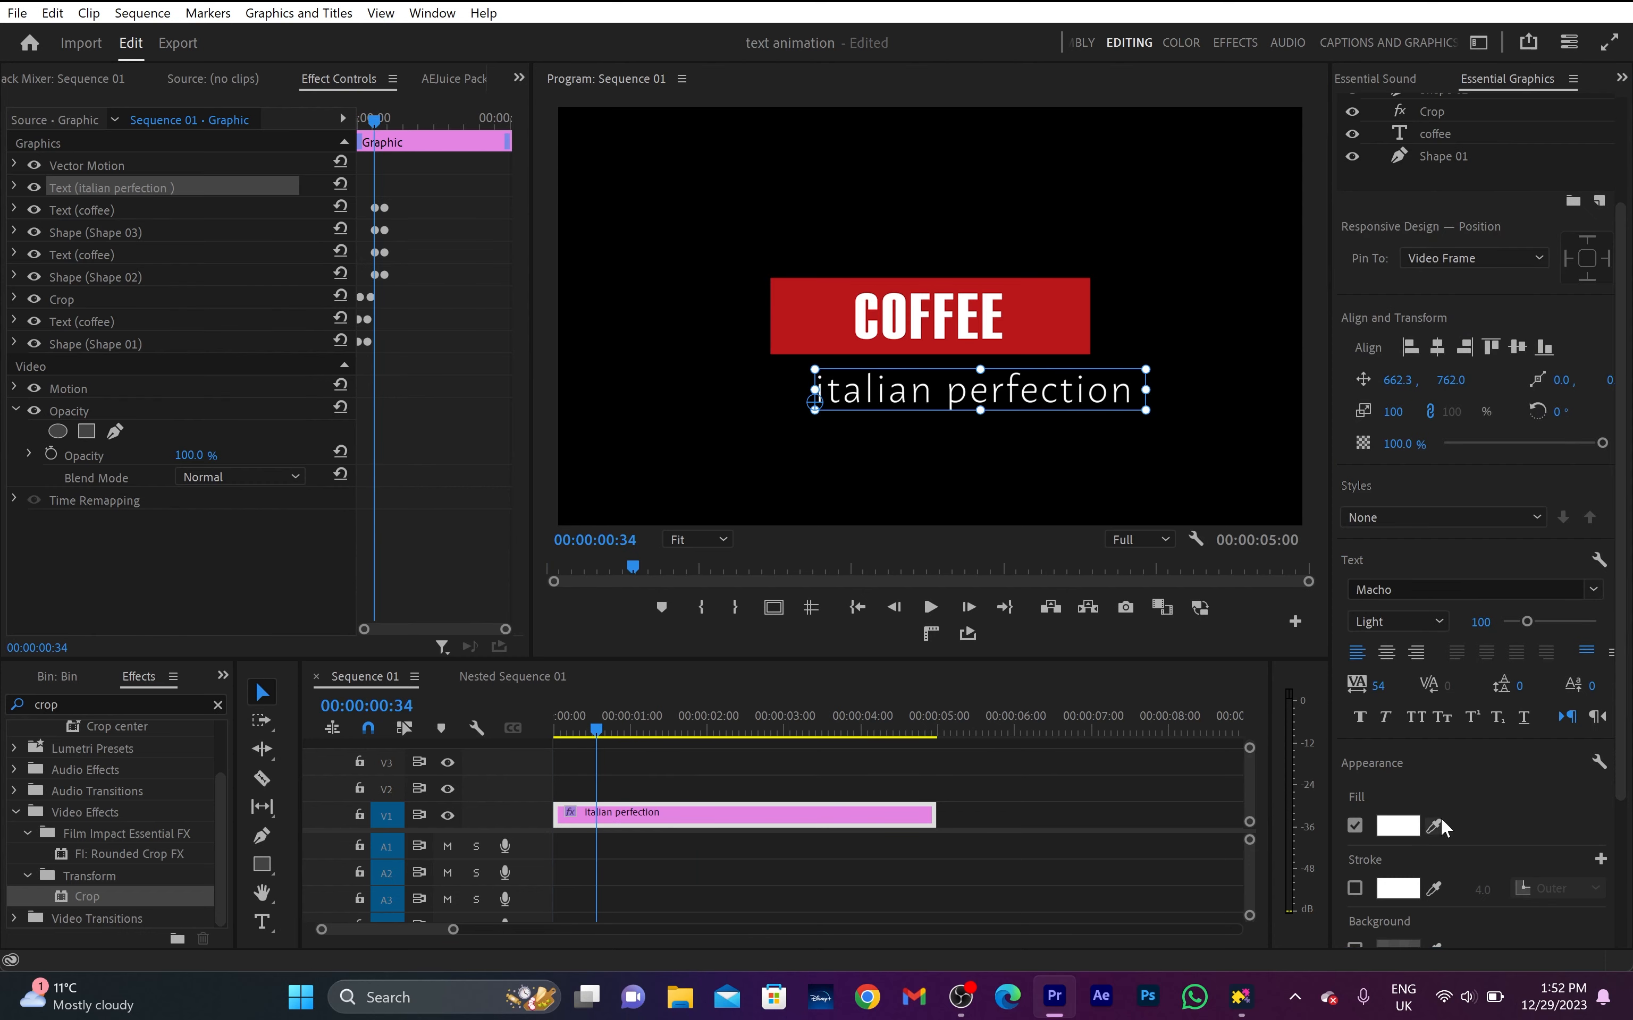
- Add a white "italian perfection" text layer in Macho Light centred just below the red box
left_click(1417, 717)
left_click(1417, 717)
left_click_drag(1009, 389, 939, 376)
left_click_drag(775, 403, 958, 398)
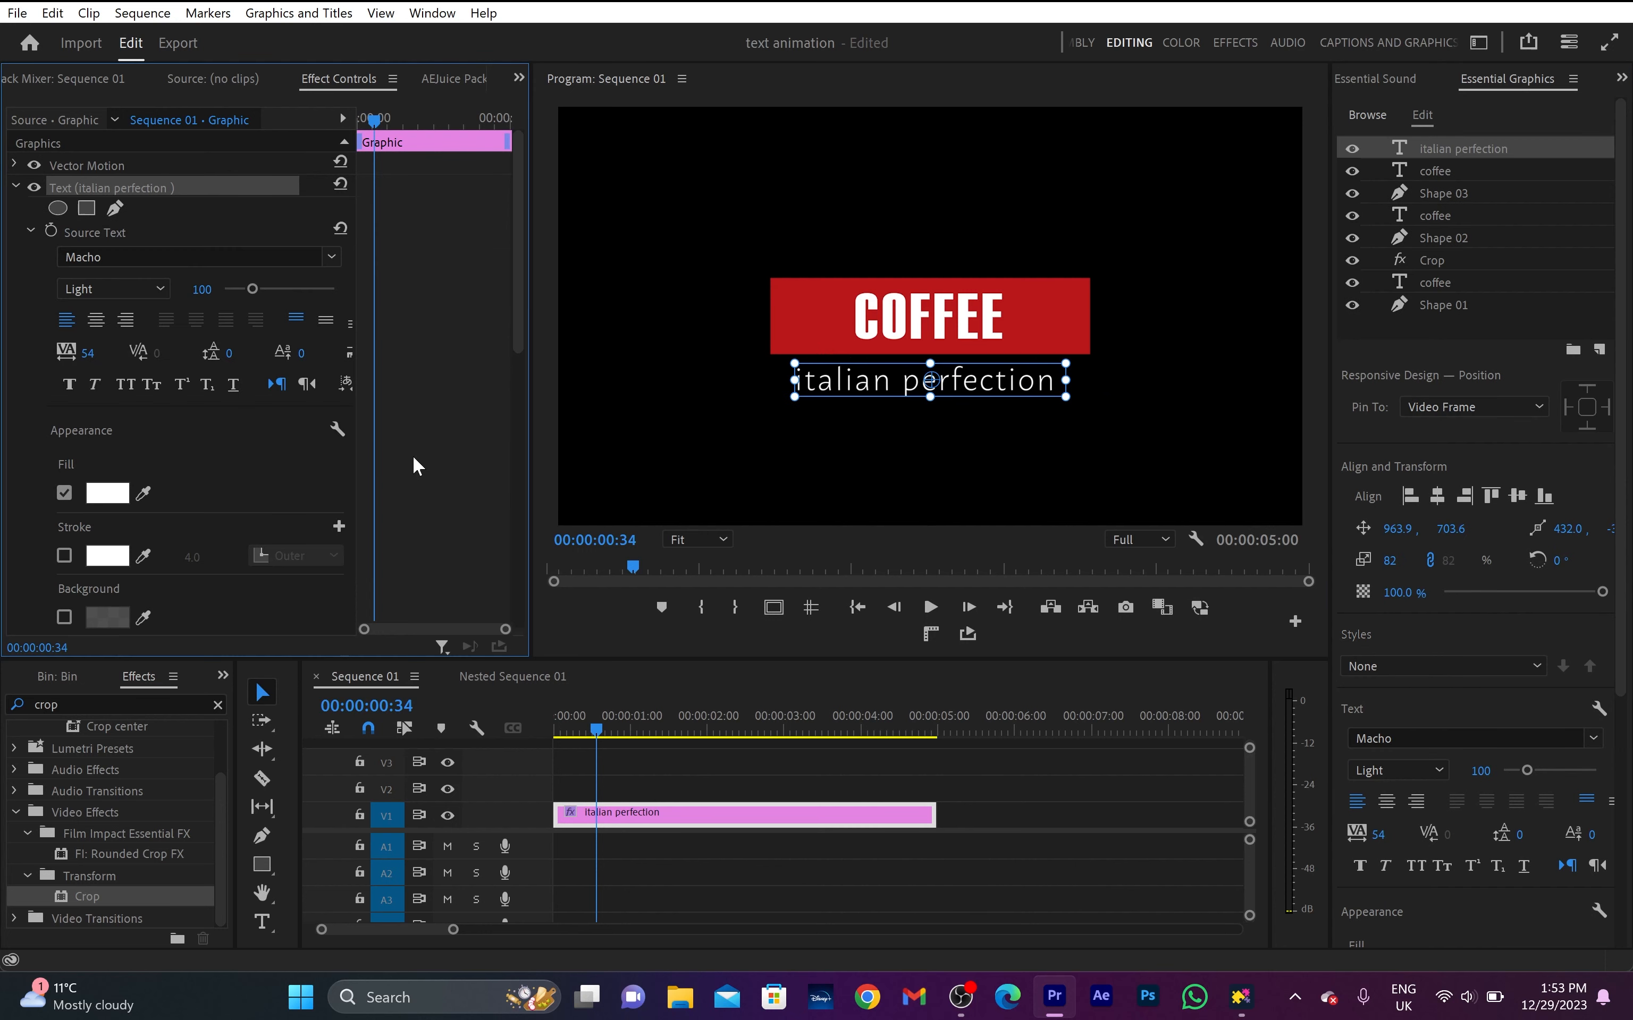
- Add a rectangular mask to the italian perfection text, stretch it around the whole red box, and set Mask Feather to 0
left_click(86, 208)
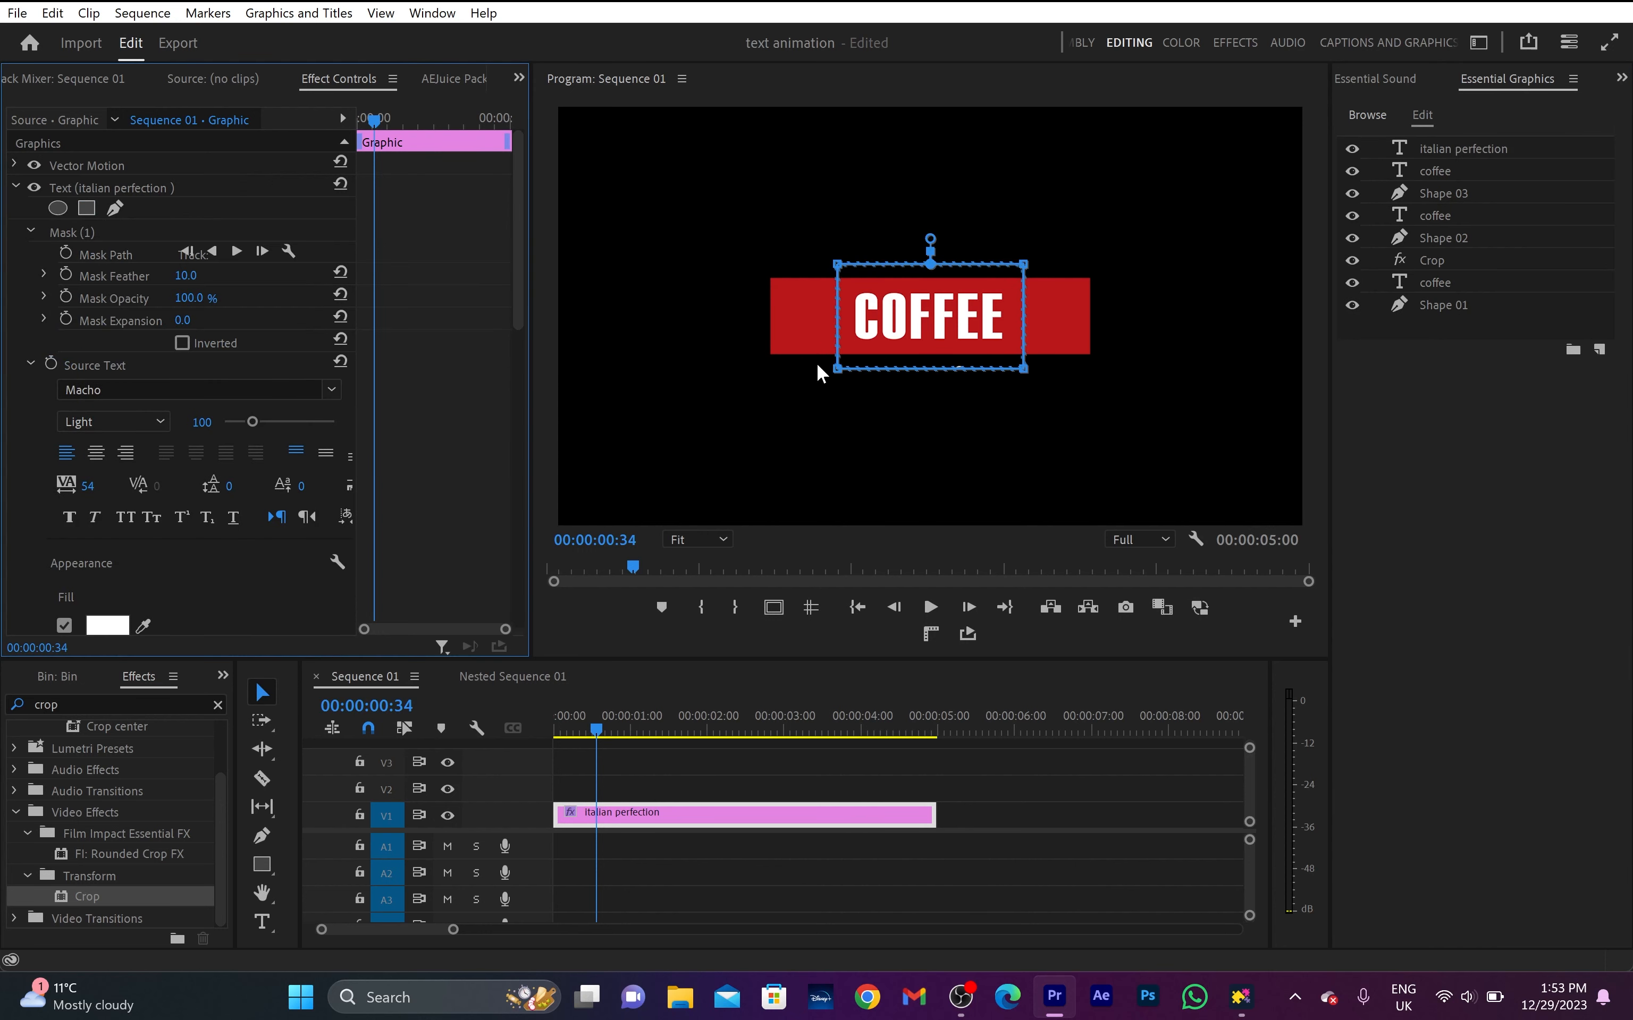
left_click(884, 314)
left_click_drag(830, 356, 703, 355)
left_click_drag(1015, 356, 1135, 355)
left_click_drag(1016, 251, 1134, 250)
left_click_drag(829, 250, 701, 250)
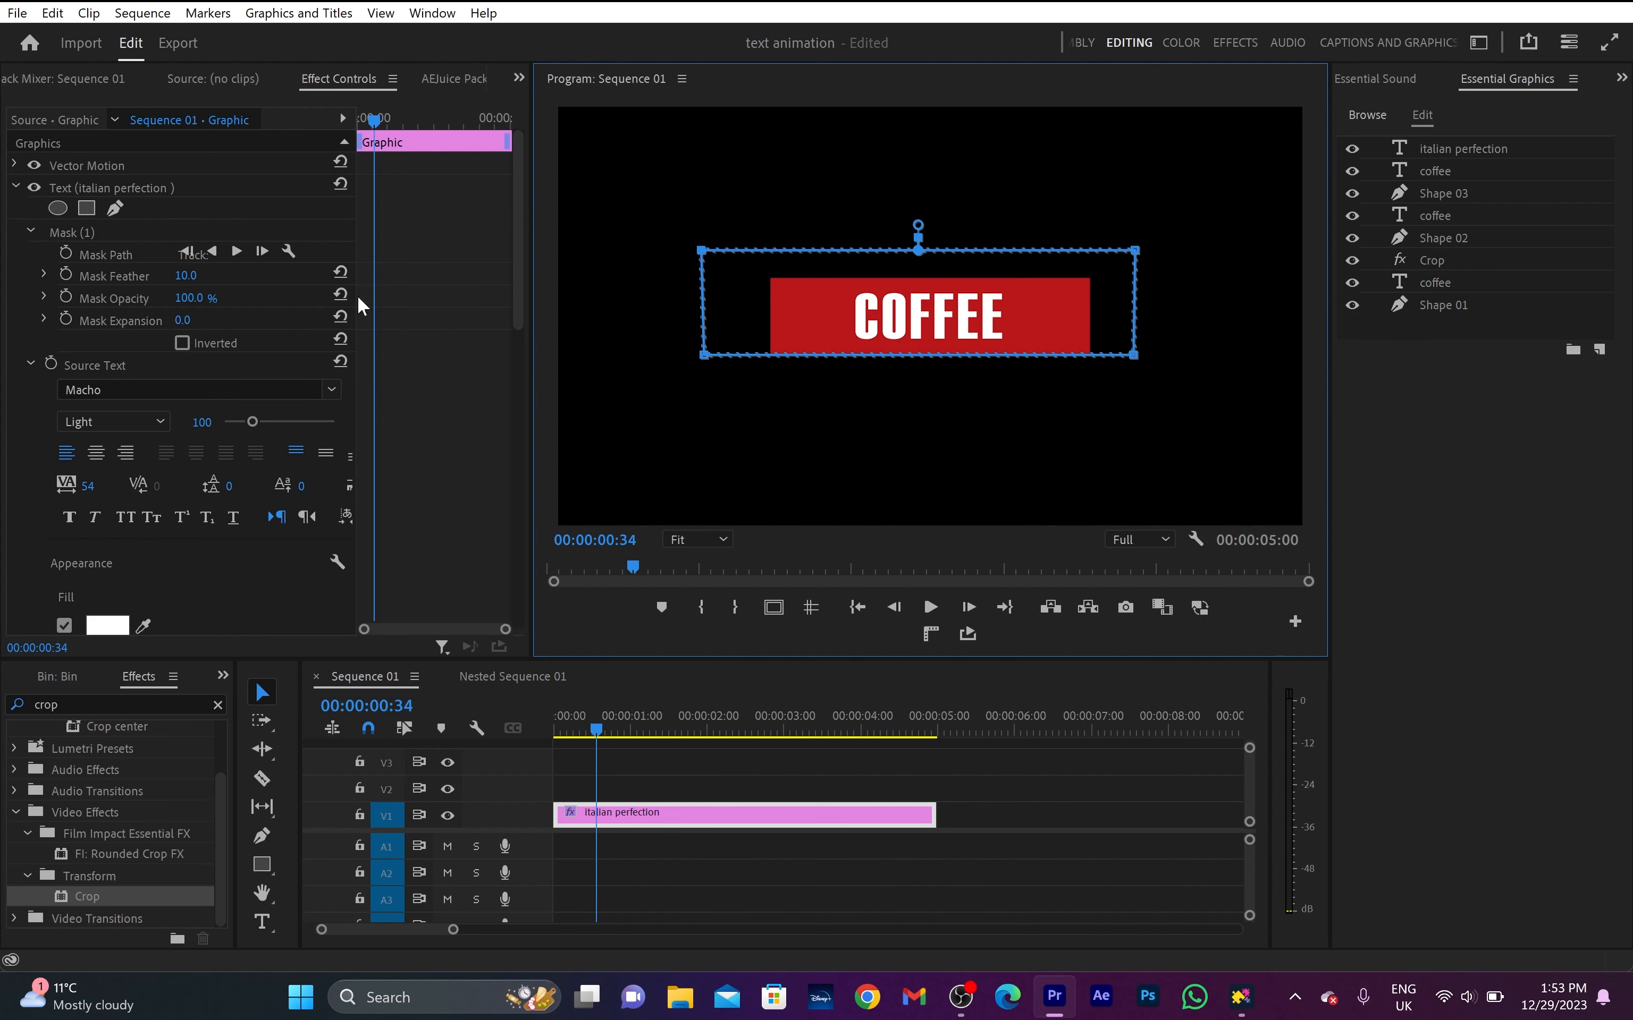
left_click_drag(186, 276, 72, 345)
- Keyframe the italian perfection text's Position raised into the red box at 00:00:00:34 and at vertical 703.6 at 00:00:00:54
scroll(71, 348, "down", 3)
scroll(71, 353, "up", 1)
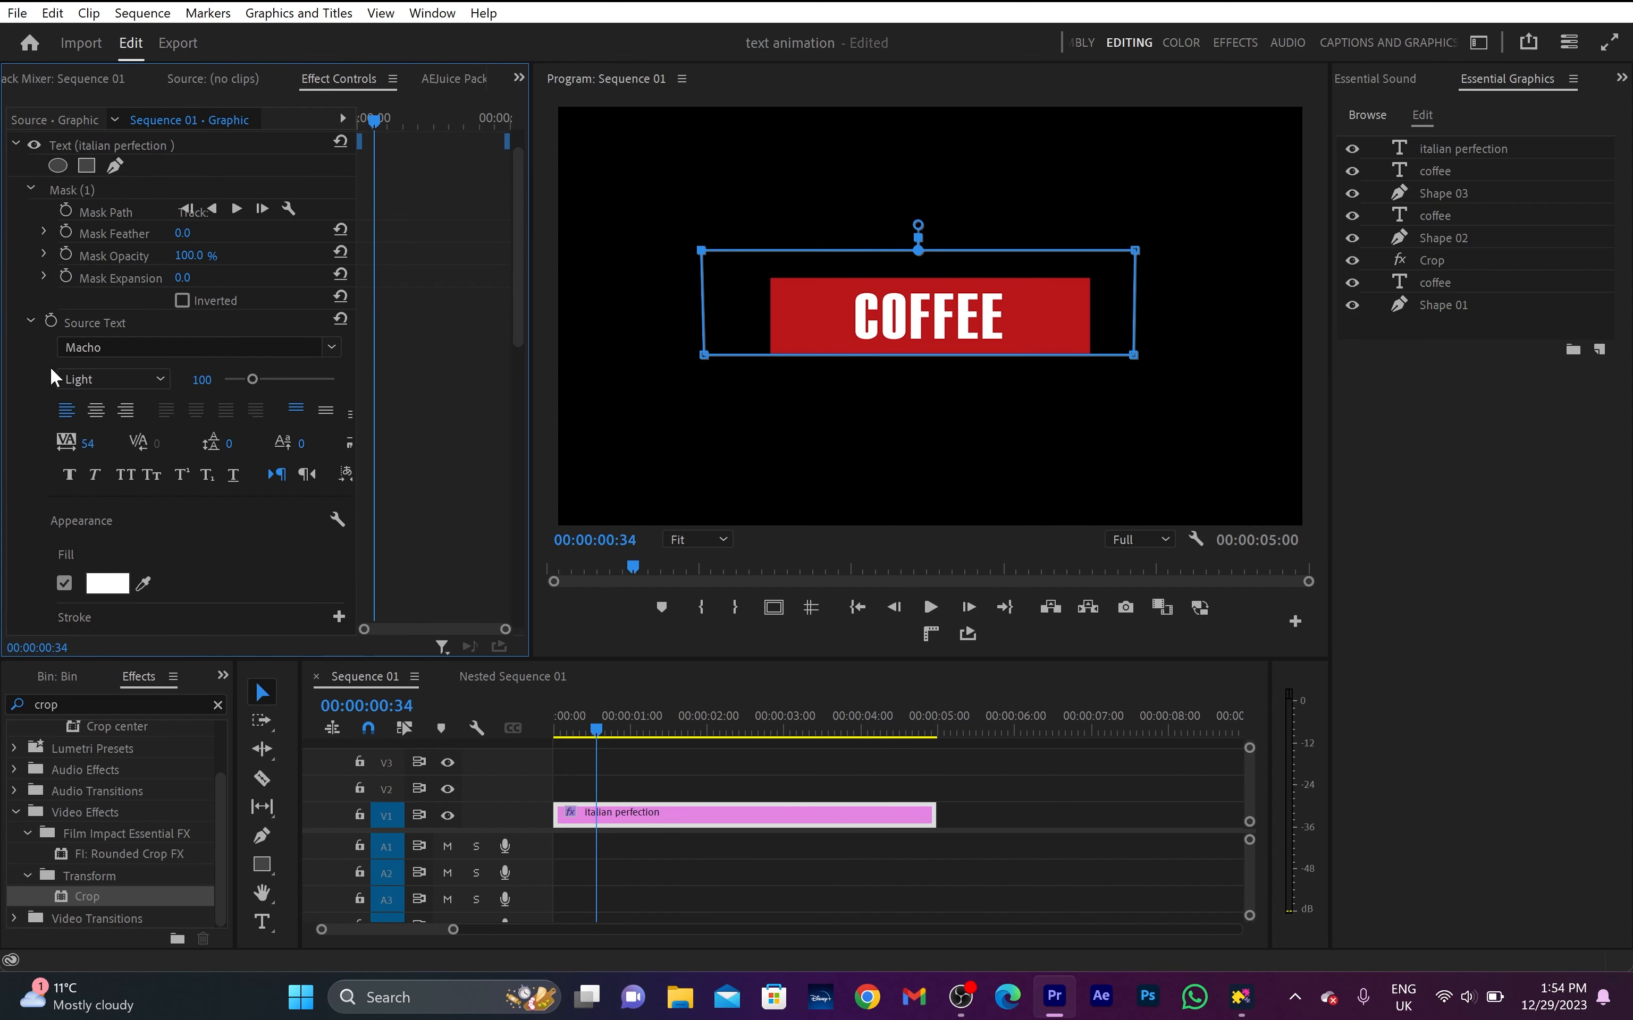
scroll(47, 375, "down", 5)
scroll(47, 392, "down", 2)
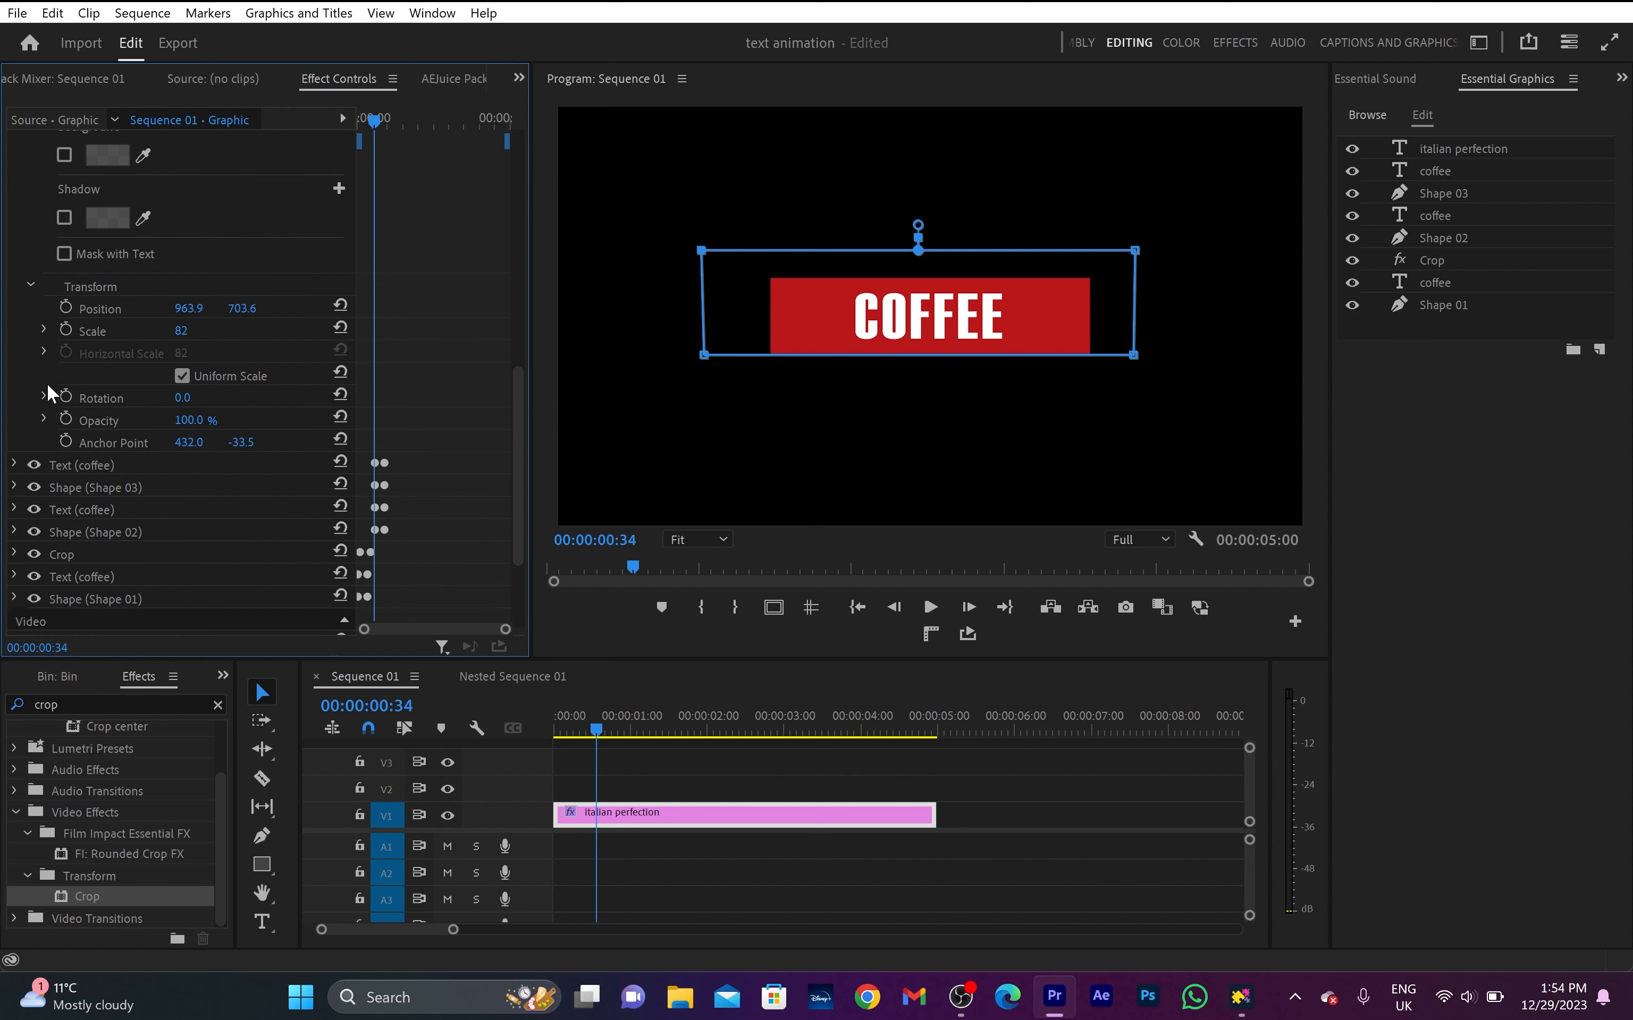
left_click(66, 307)
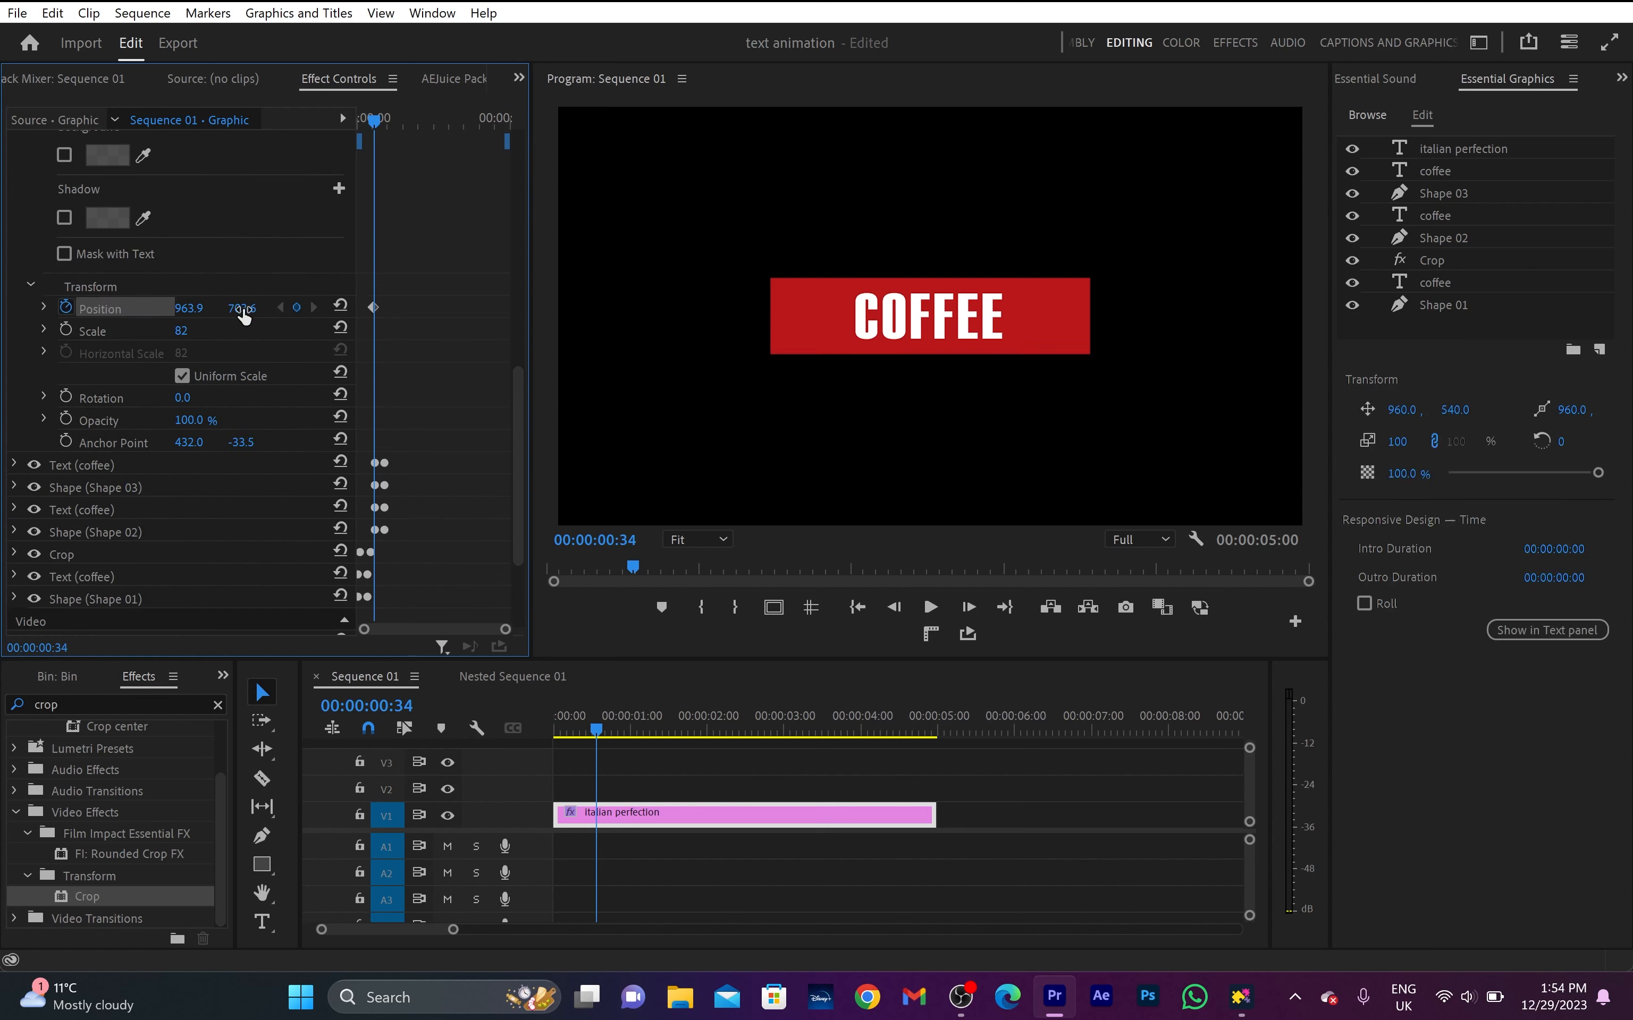
left_click_drag(244, 315, 205, 316)
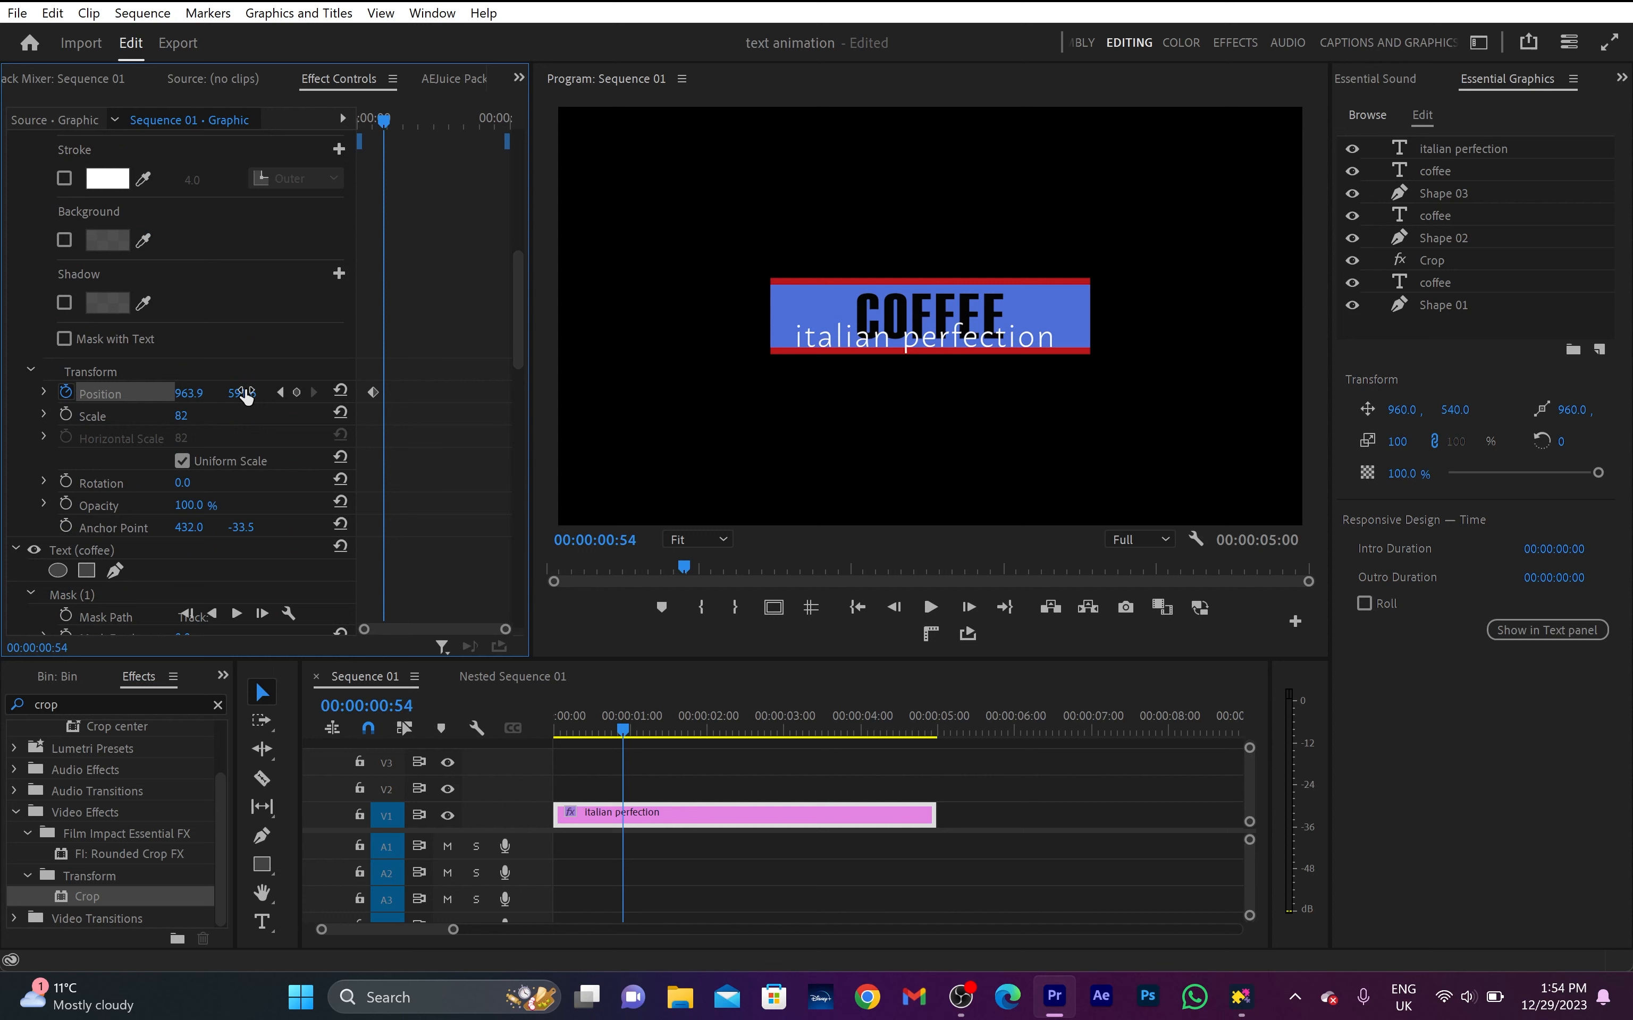
left_click_drag(244, 394, 286, 394)
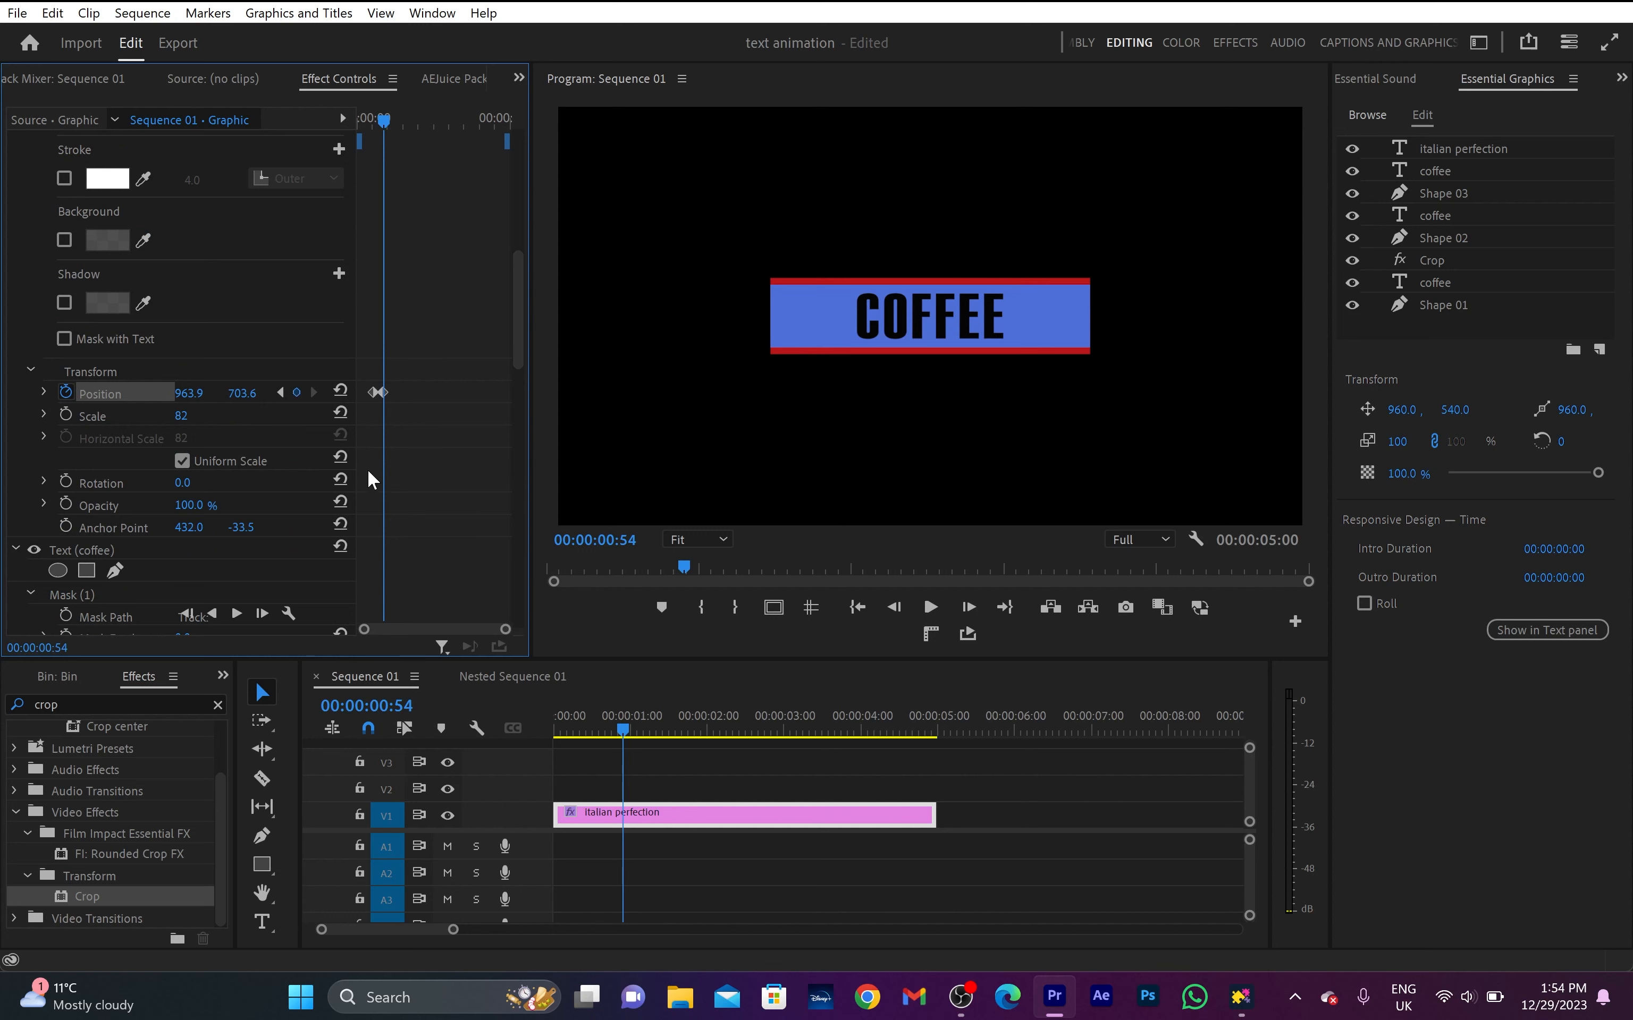
- Invert the italian perfection text's mask and set its vertical Position at 00:00:00:54 to 705.6
scroll(370, 478, "up", 3)
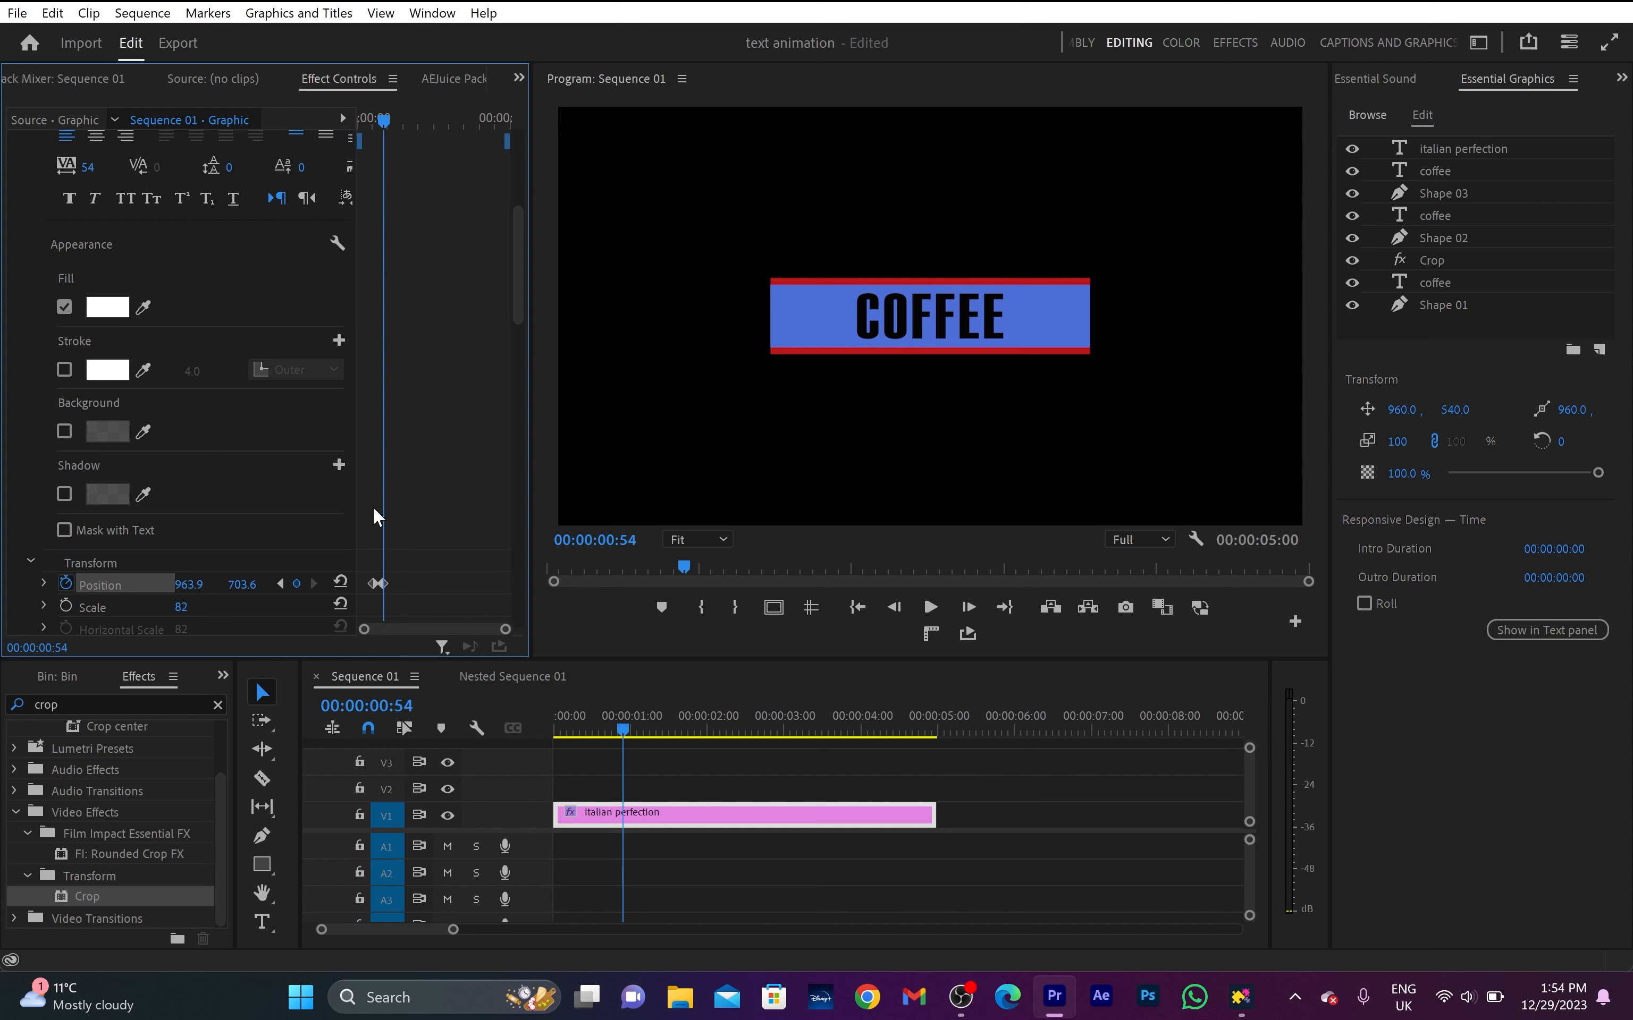
scroll(375, 511, "up", 5)
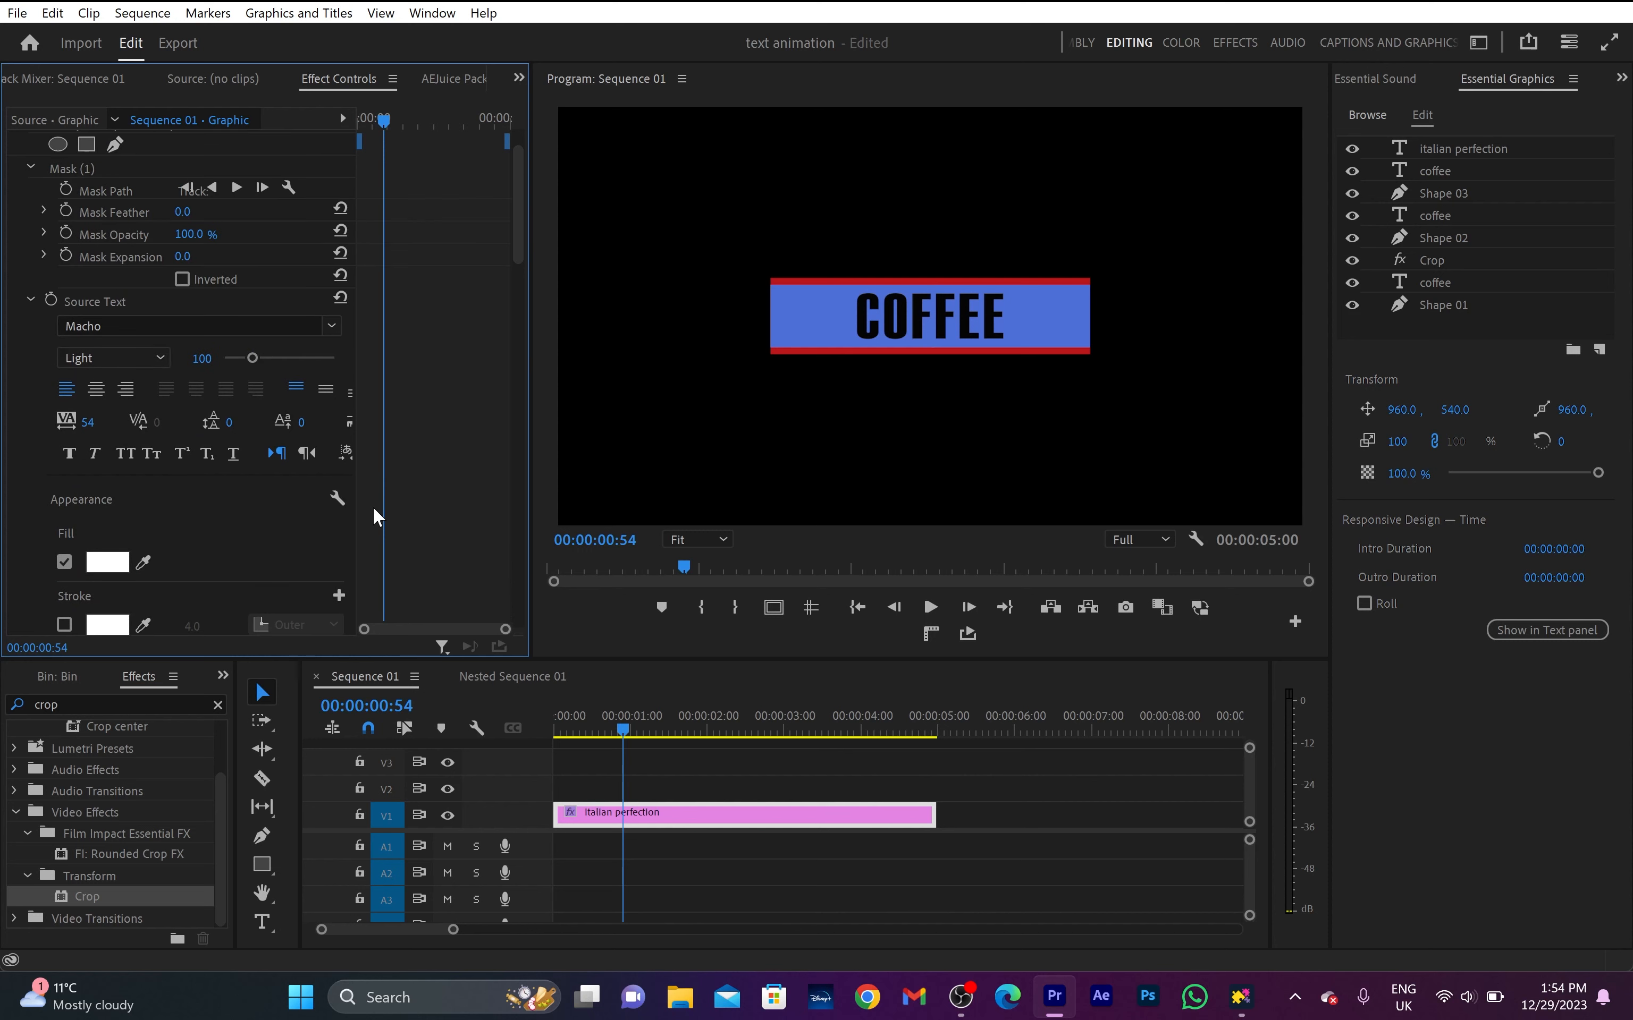
scroll(374, 509, "up", 1)
left_click(180, 342)
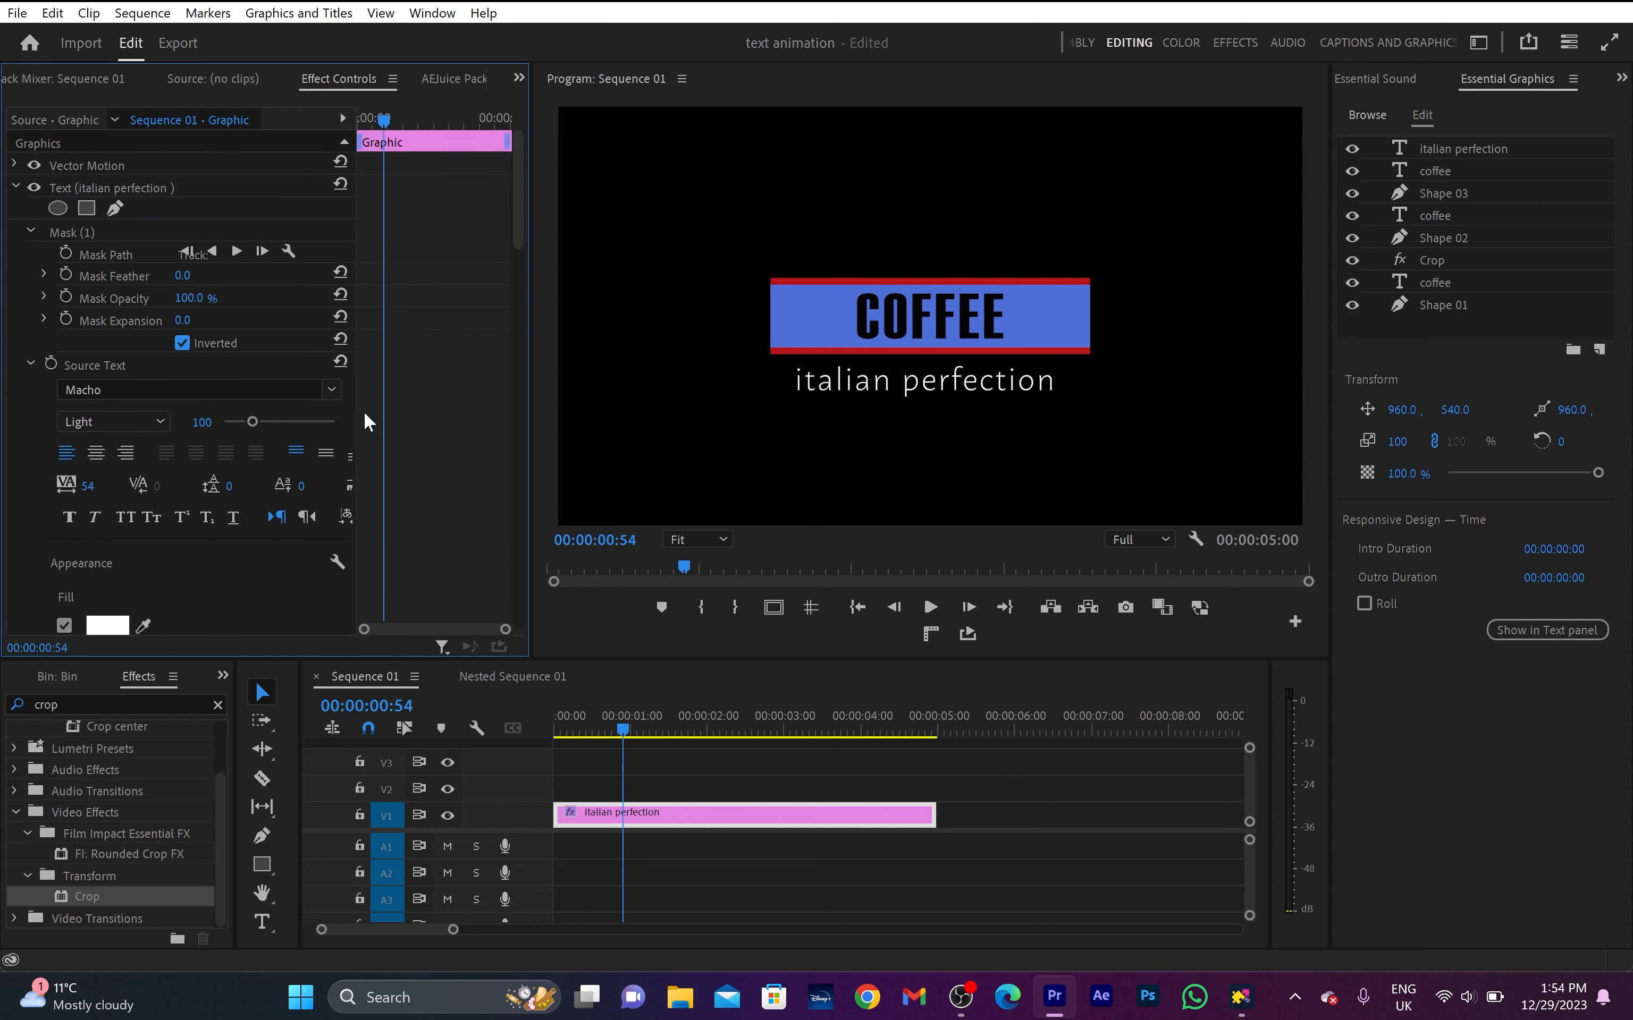
scroll(417, 445, "down", 7)
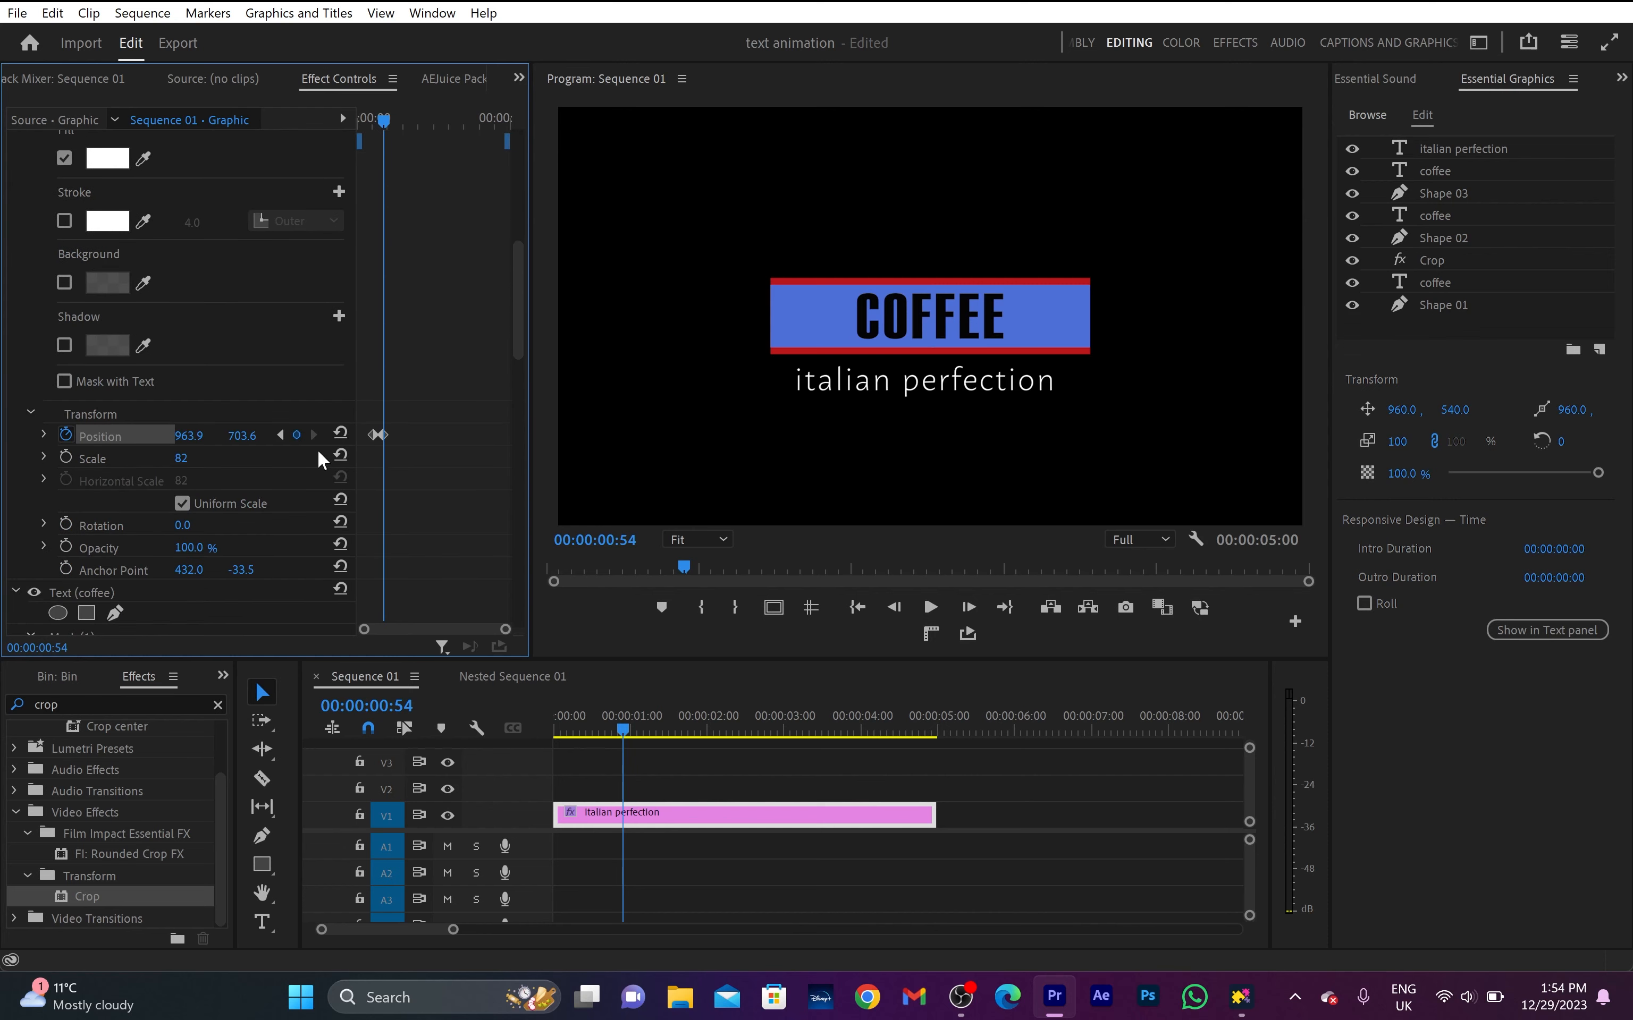
left_click_drag(241, 435, 246, 435)
- Apply Ease Out temporal interpolation to the italian perfection text's first Position keyframe at 00:00:00:34
right_click(371, 436)
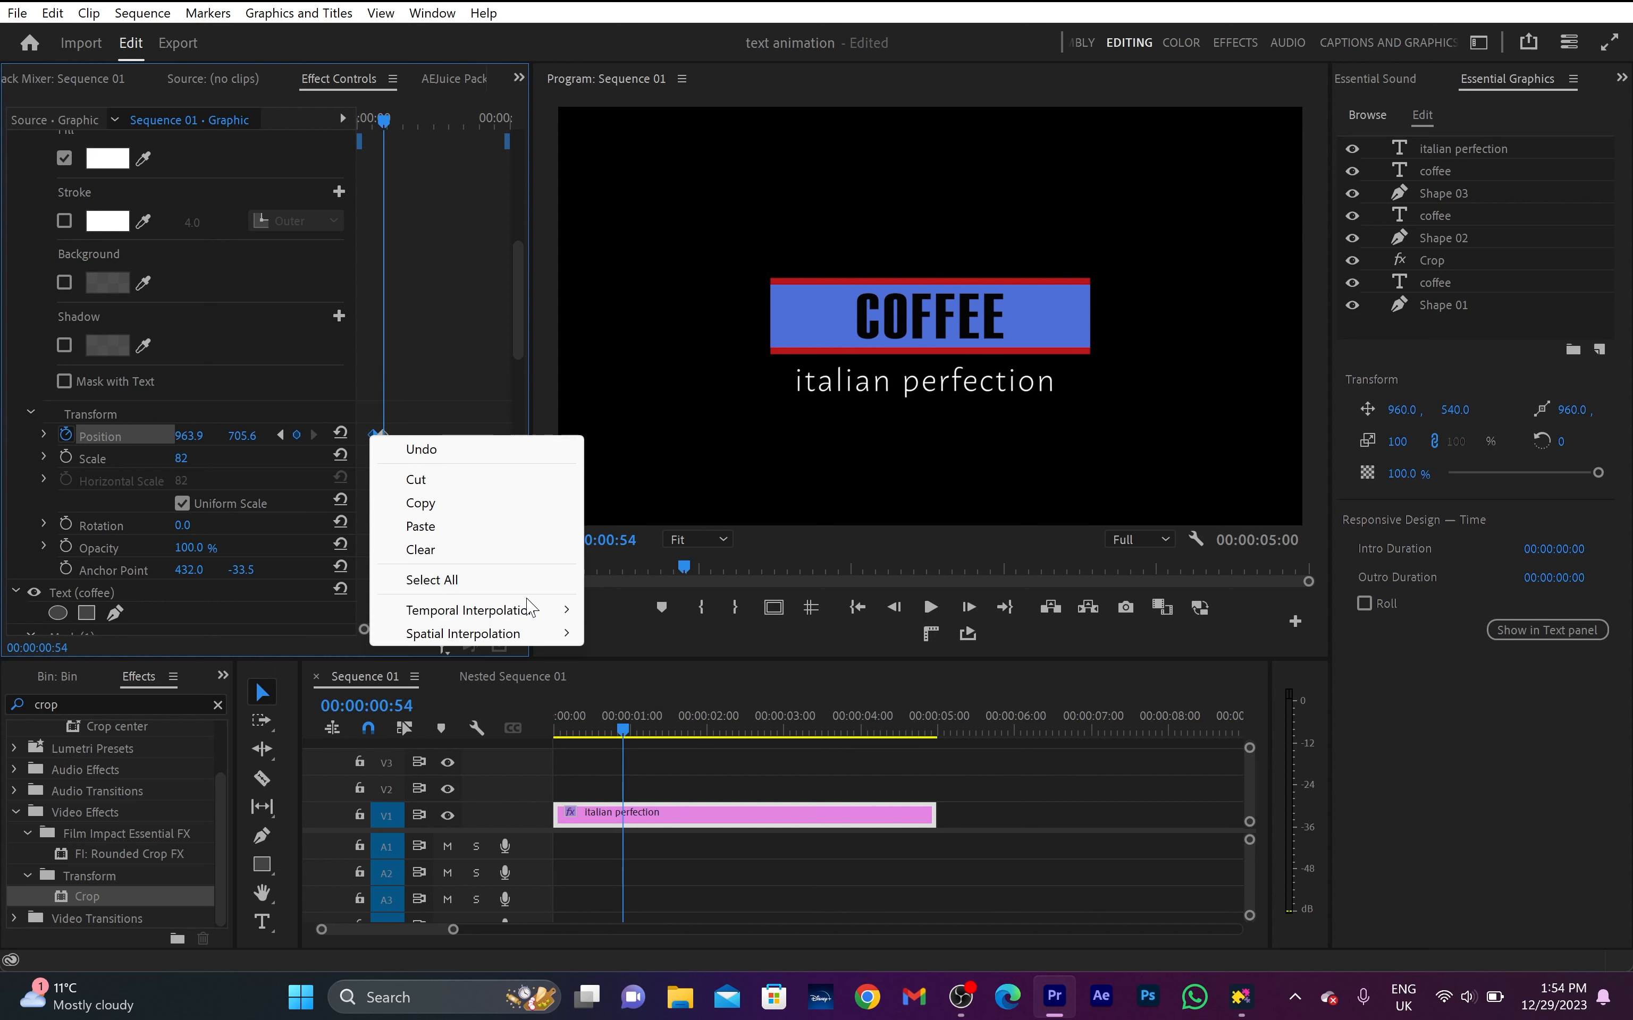
mouse_move(540, 611)
left_click(654, 757)
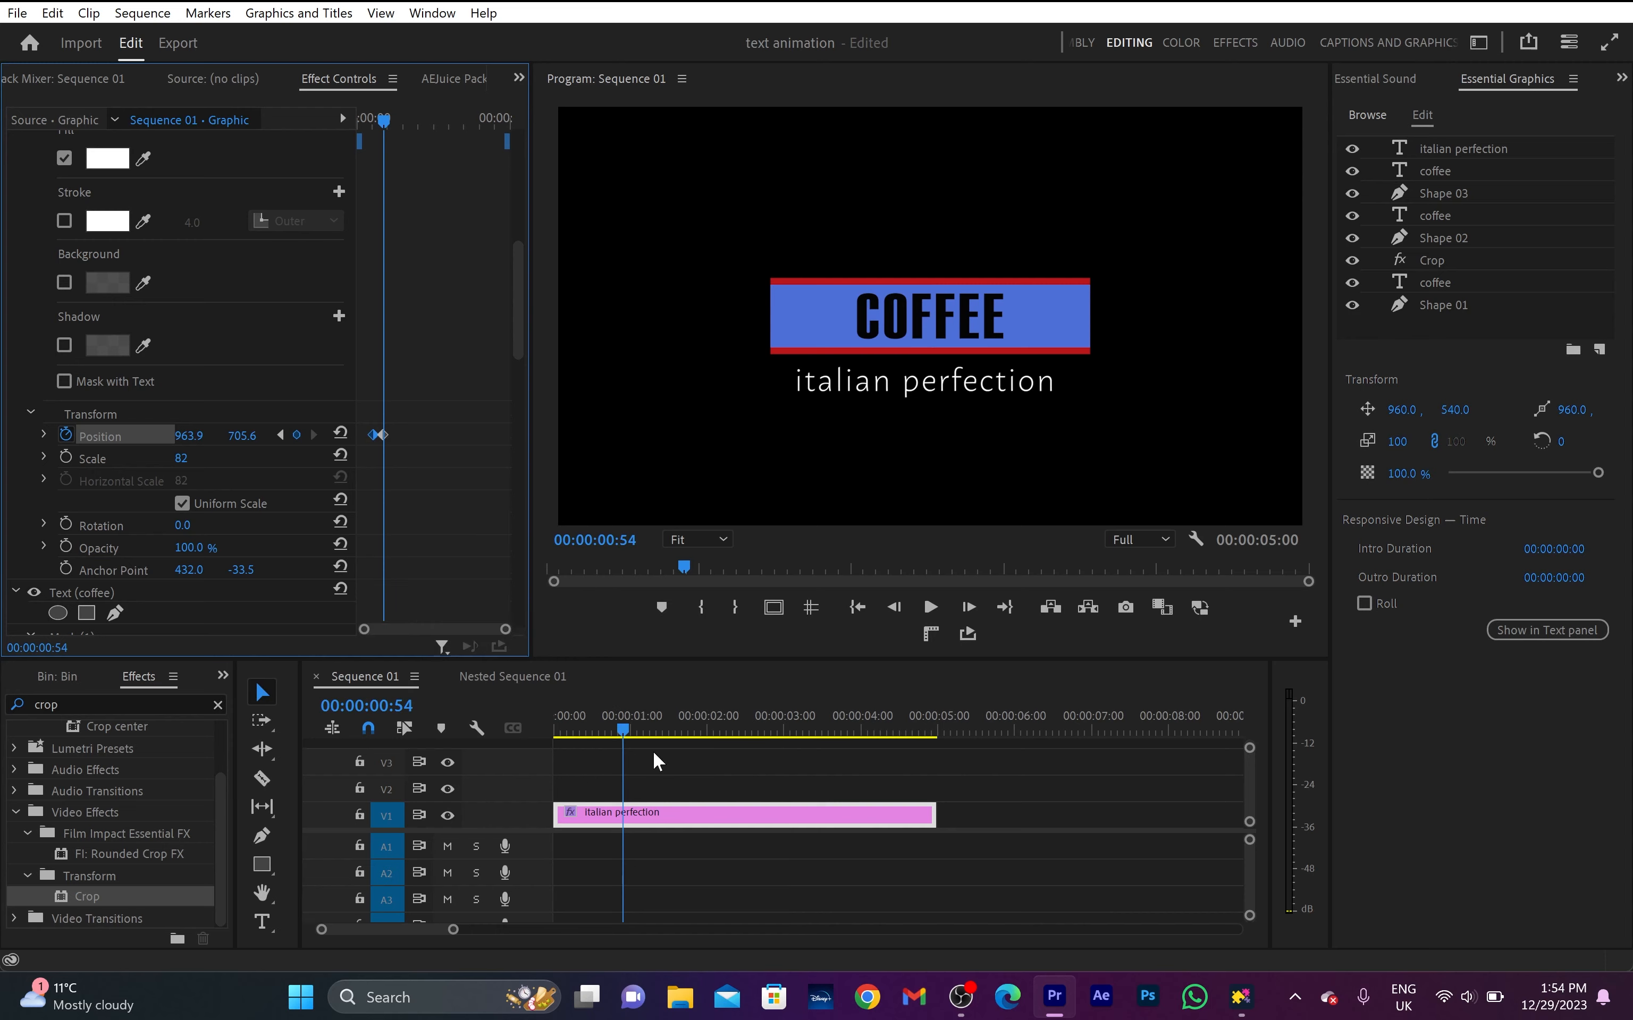